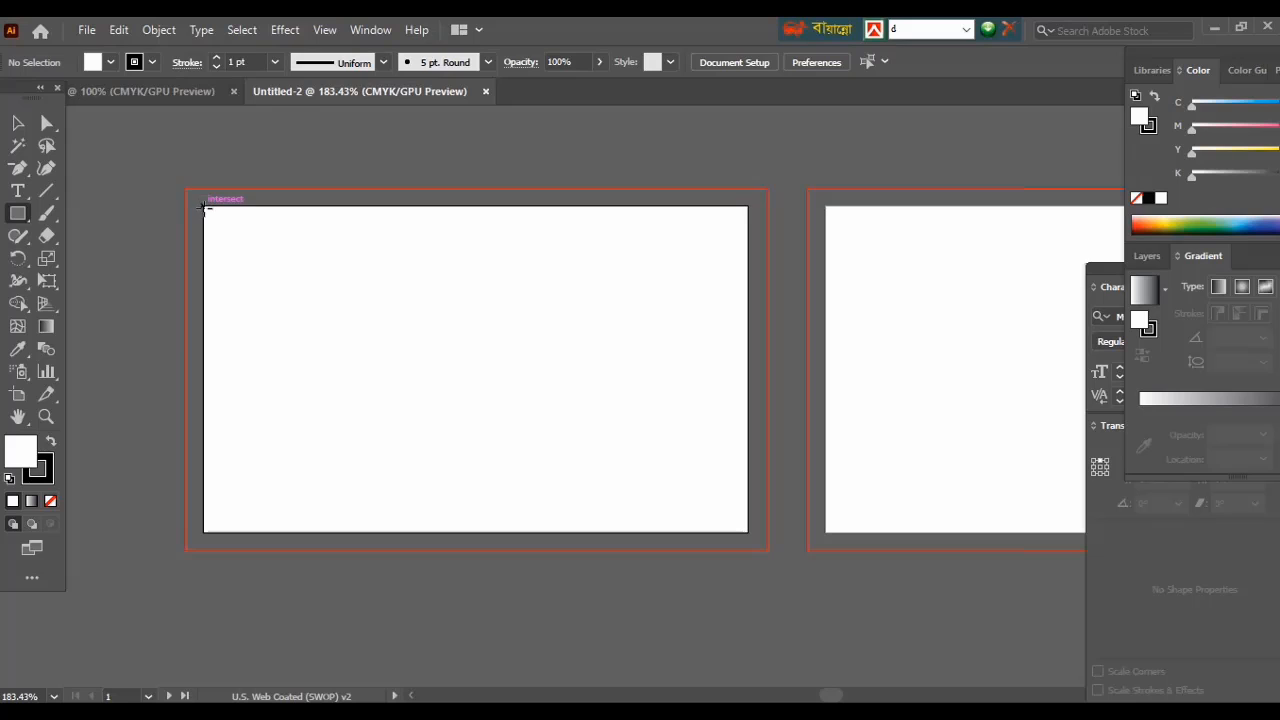
Cover the front artboard with a rectangle, set its stroke to None, and deselect it.
drag(222, 218, 768, 540)
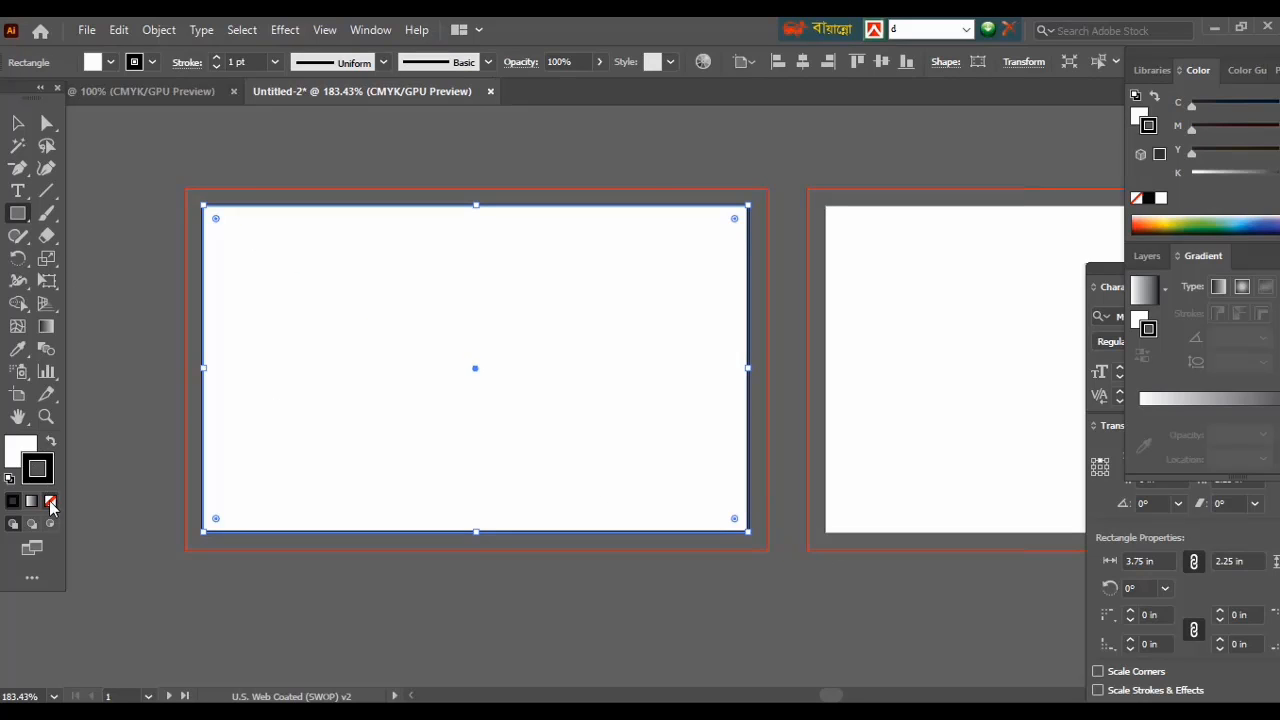
click(50, 501)
click(17, 122)
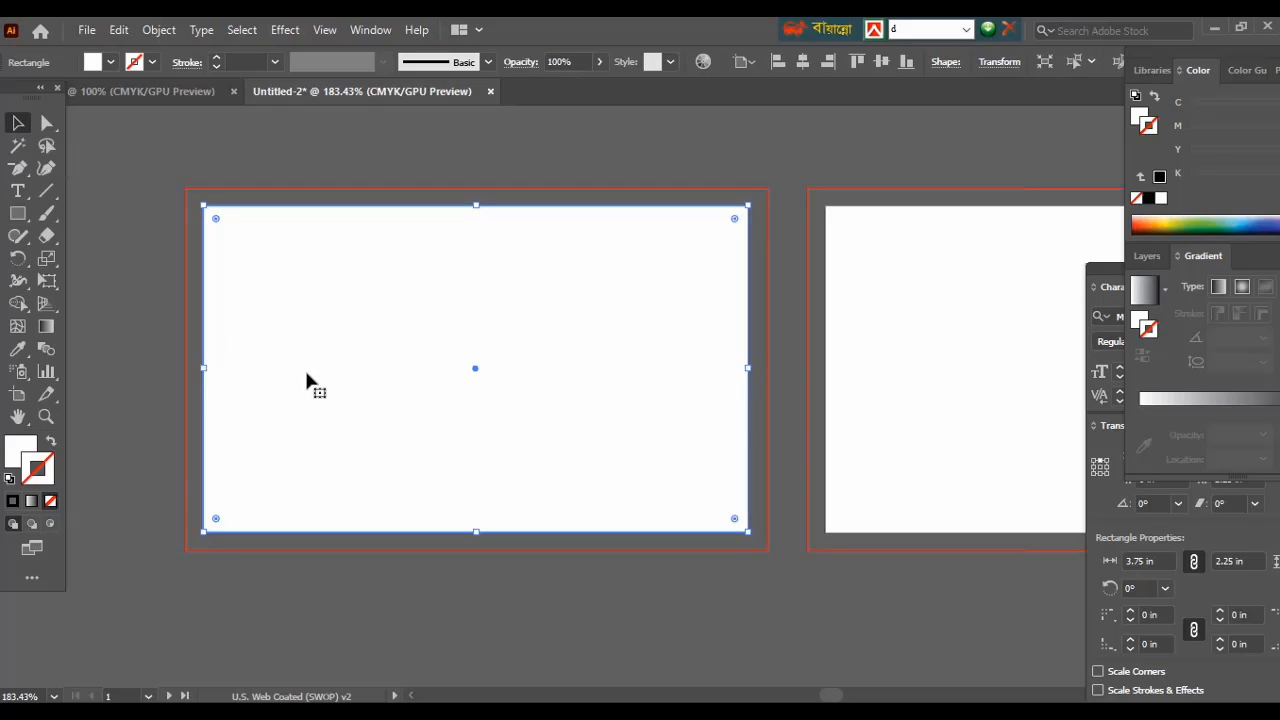
key(ctrl+shift+a)
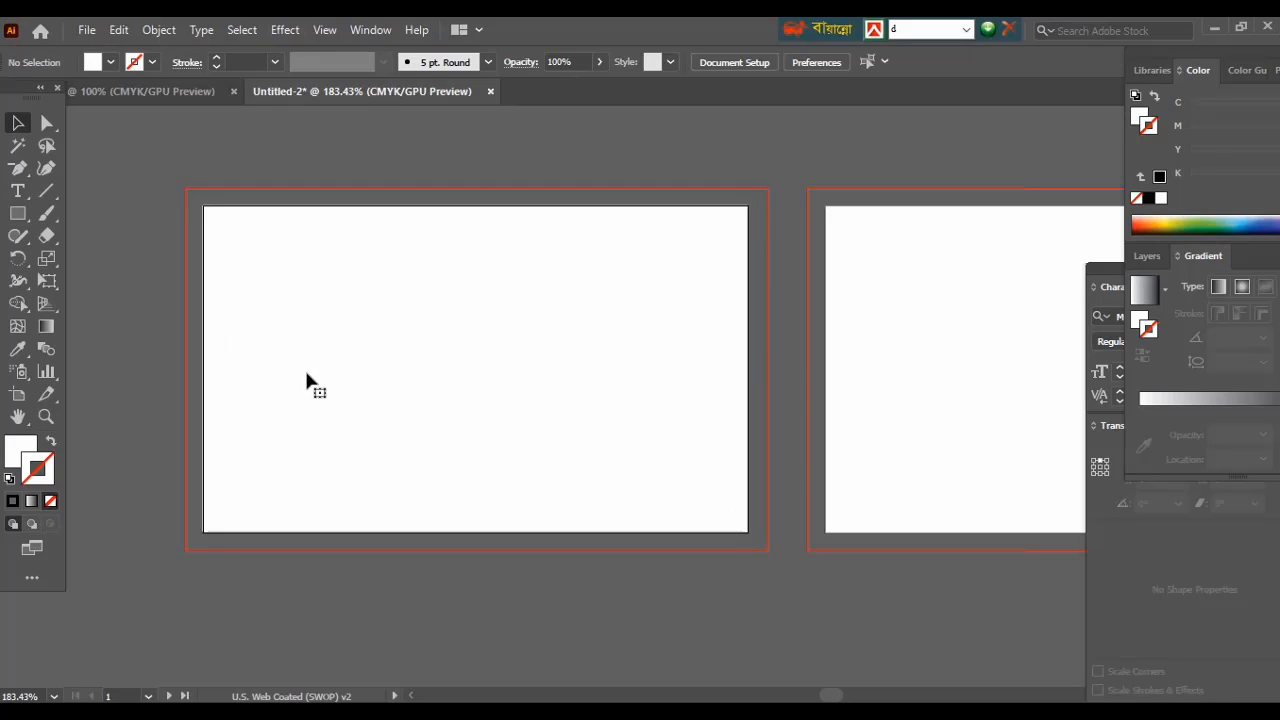
Switch to the Polygon Tool from the Rectangle tool flyout.
click(20, 220)
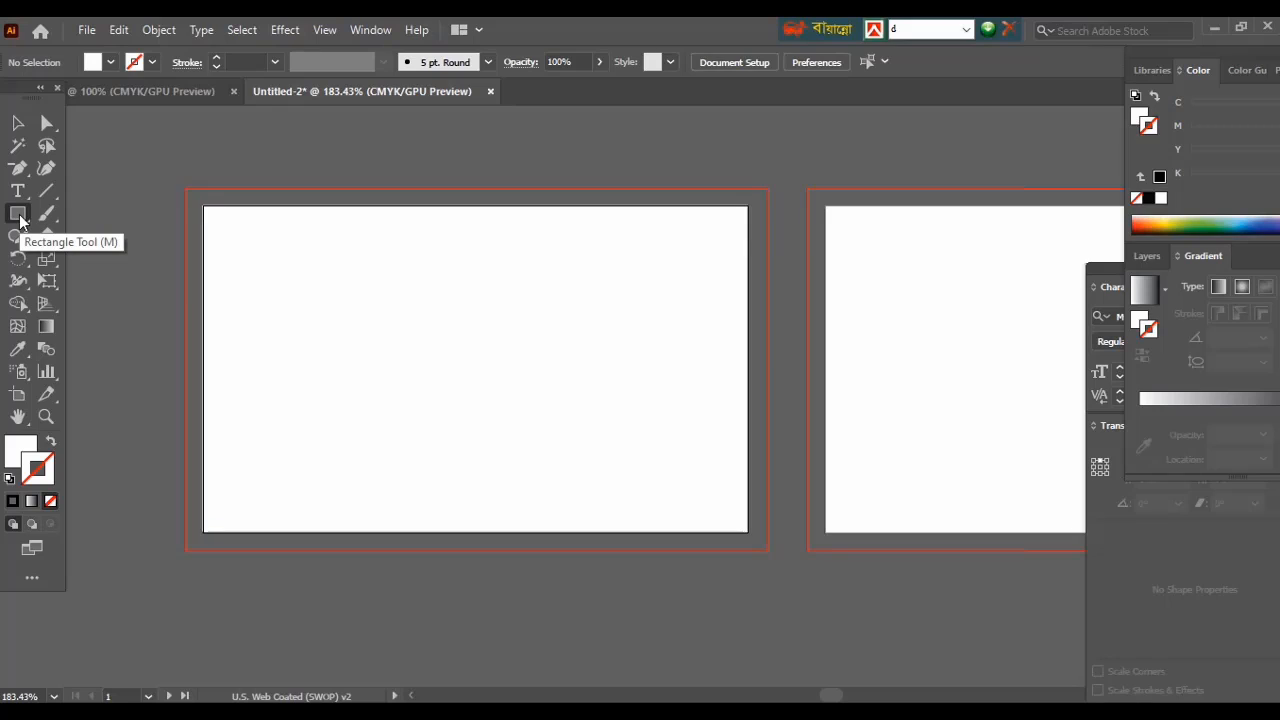
drag(20, 220, 82, 288)
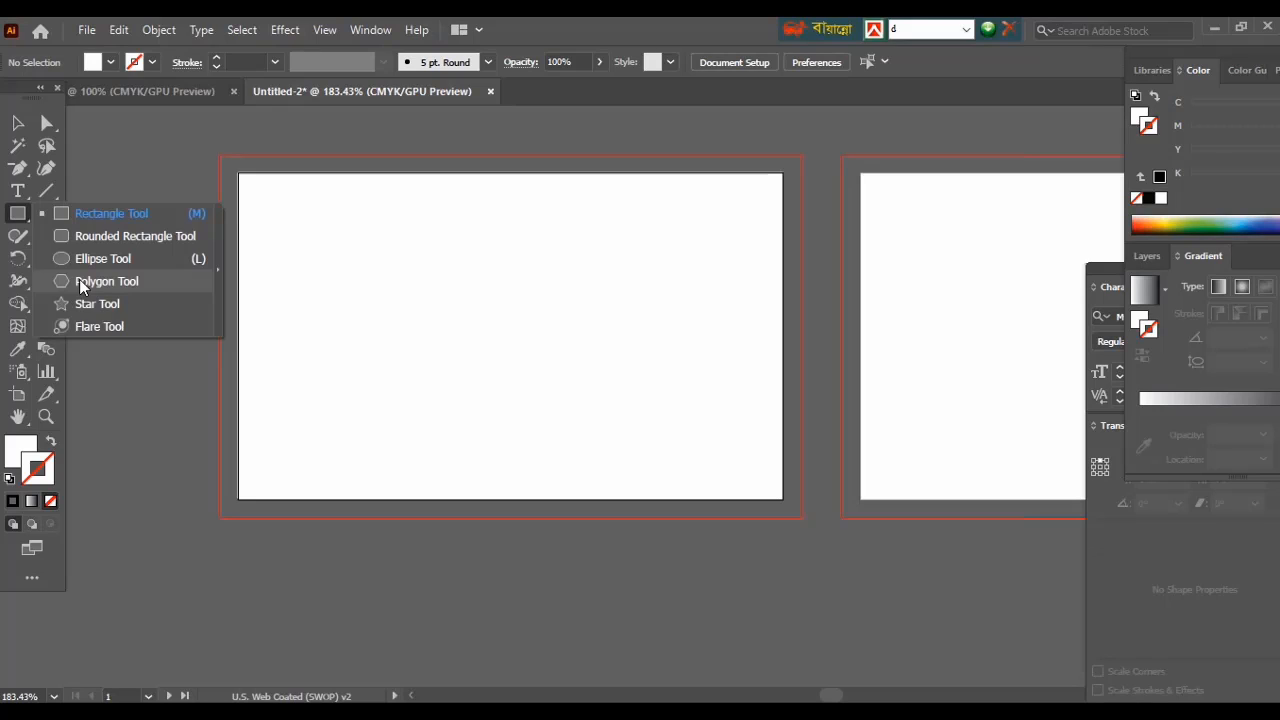
click(82, 288)
Create a three-sided polygon and fill it near-black.
click(172, 336)
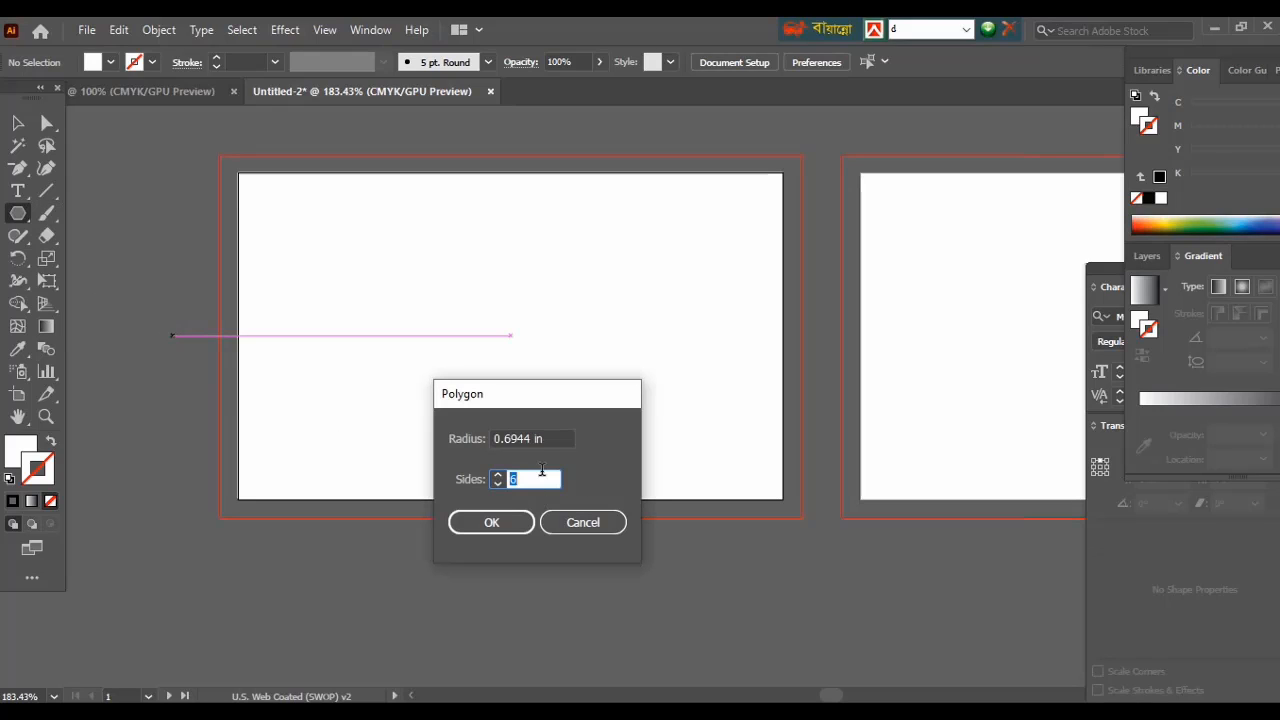
click(490, 522)
double_click(21, 450)
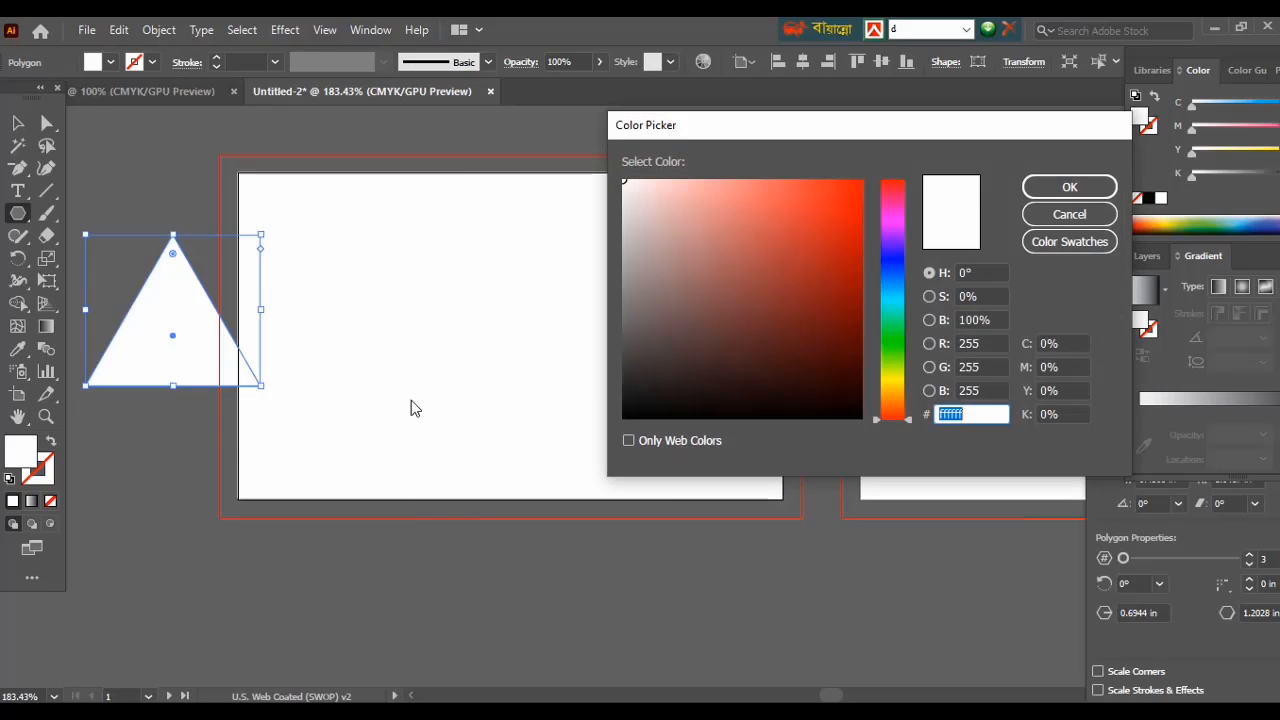
click(631, 376)
click(1069, 187)
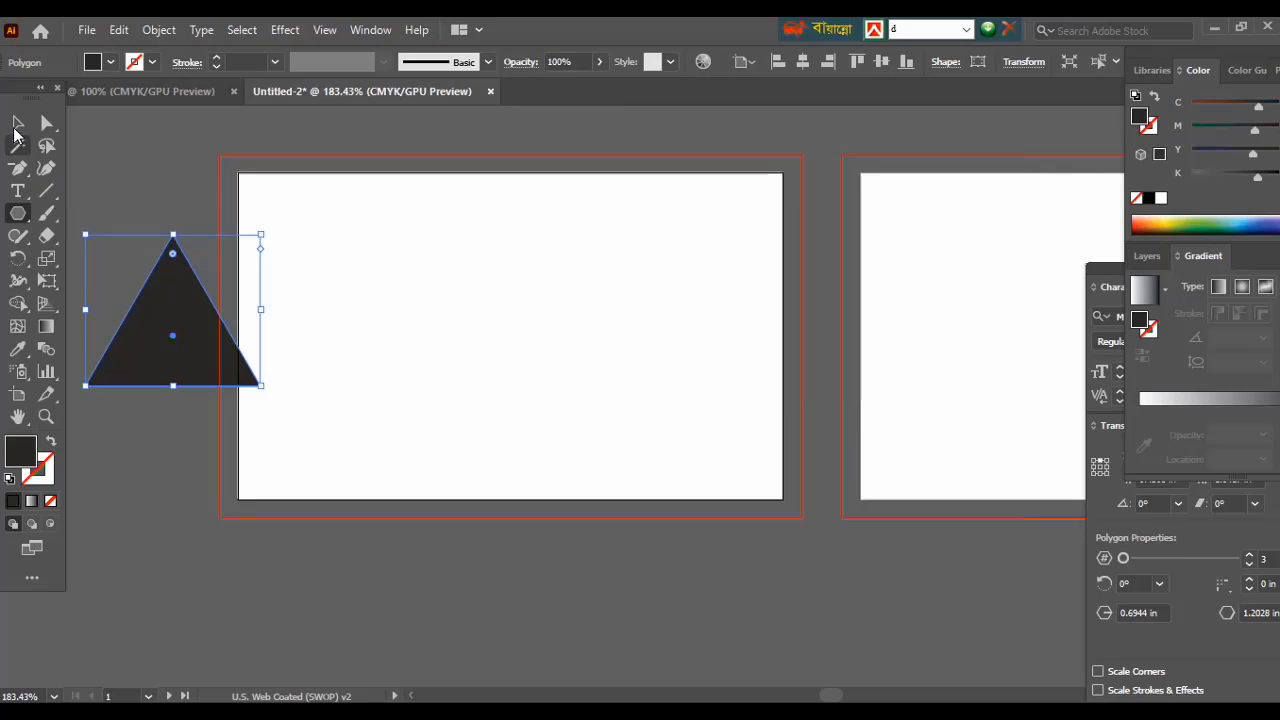
Rotate the dark triangle to about 107° and drag its anchors to the artboard's top edge and bottom-right corner.
click(17, 122)
drag(157, 309, 352, 254)
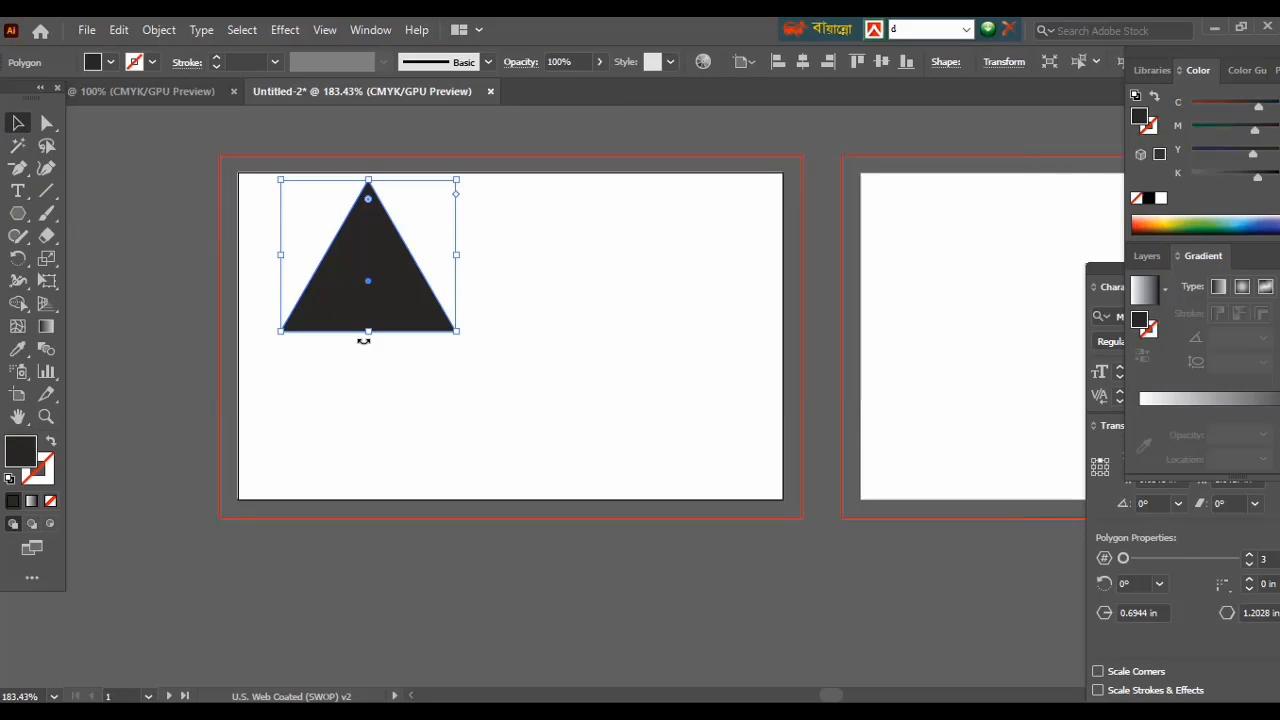
drag(363, 341, 457, 457)
drag(480, 386, 672, 308)
drag(624, 360, 598, 349)
drag(660, 310, 744, 297)
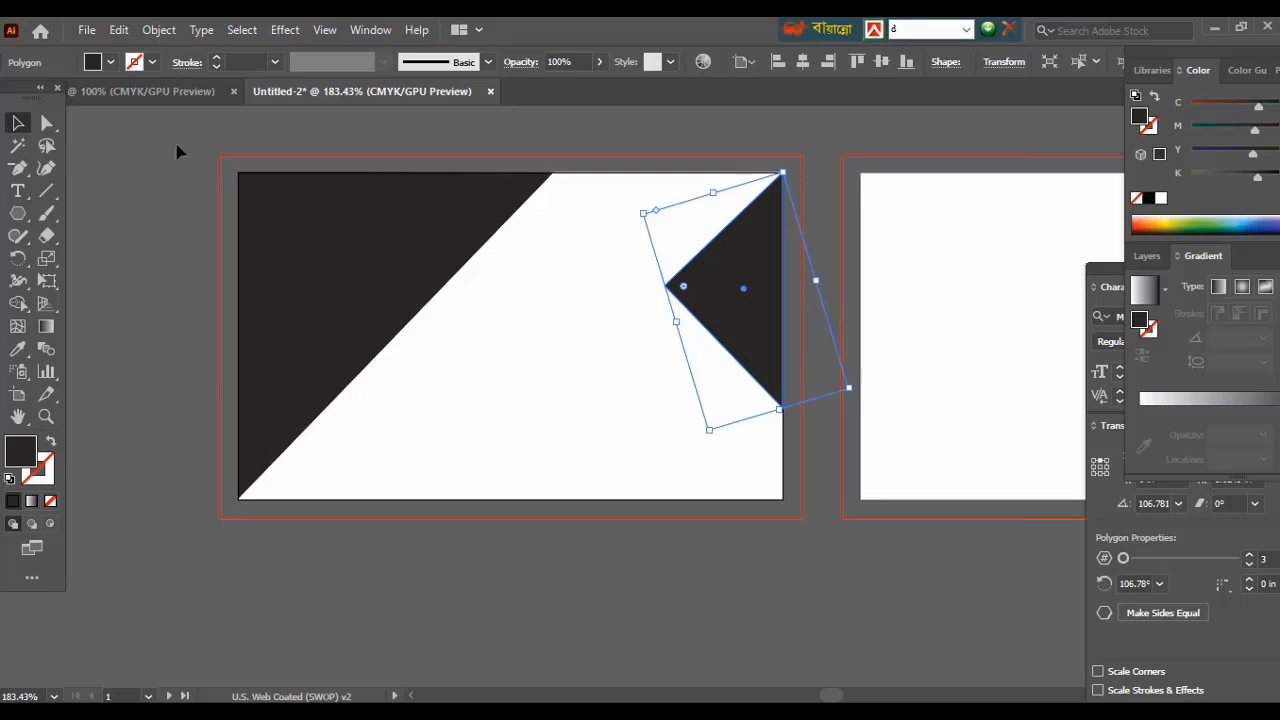
click(47, 127)
drag(665, 288, 553, 178)
drag(783, 409, 781, 499)
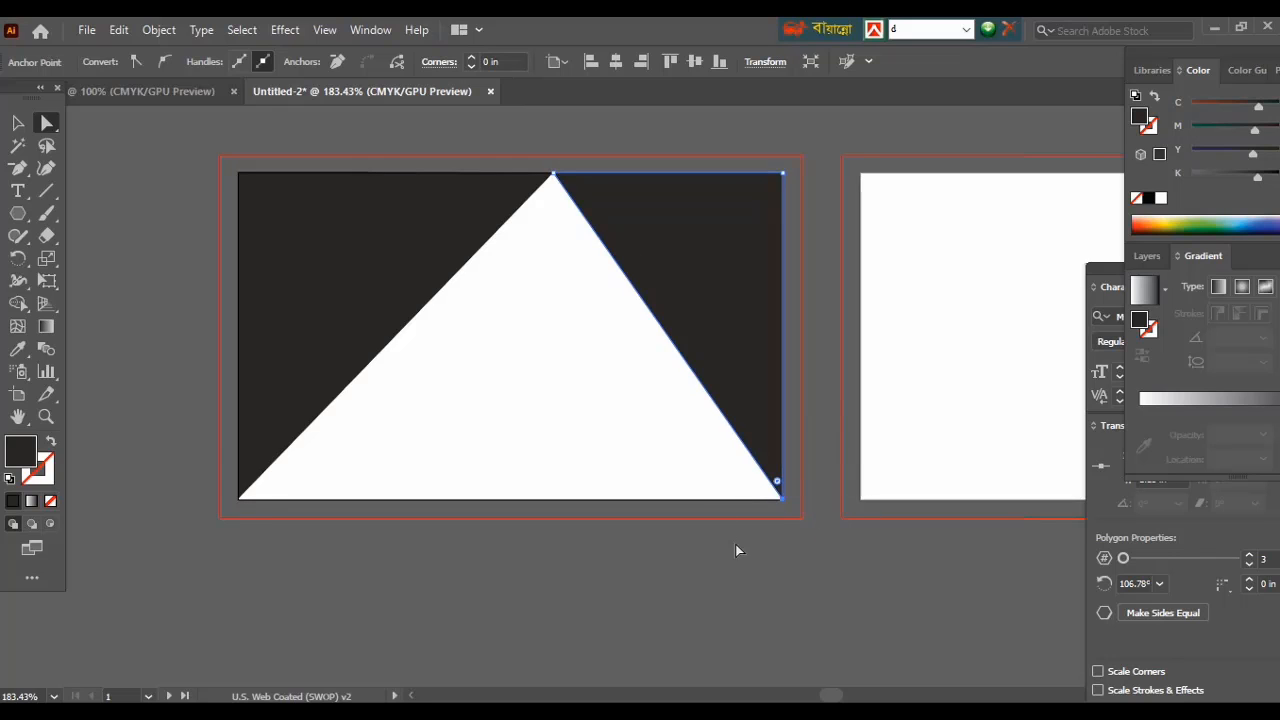
Copy the dark triangle, shrink it, and rotate it near the bottom right.
click(18, 126)
click(719, 333)
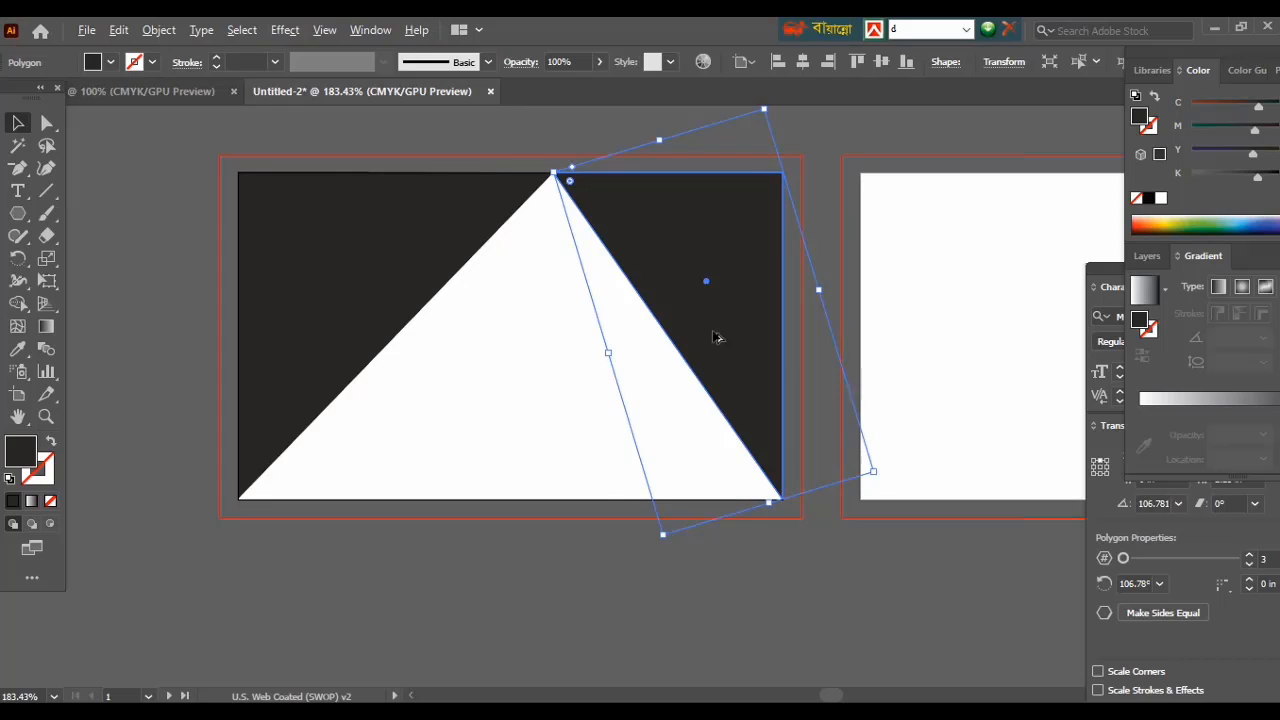
drag(717, 337, 566, 383)
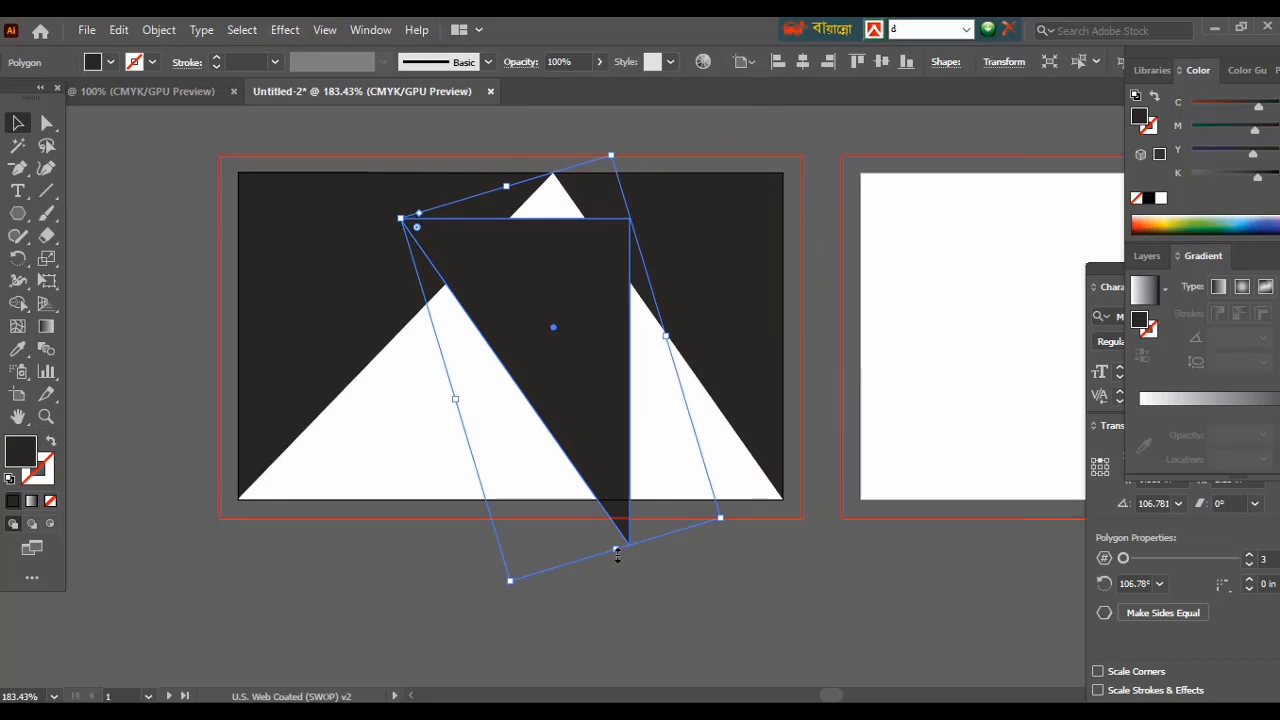
drag(617, 555, 554, 347)
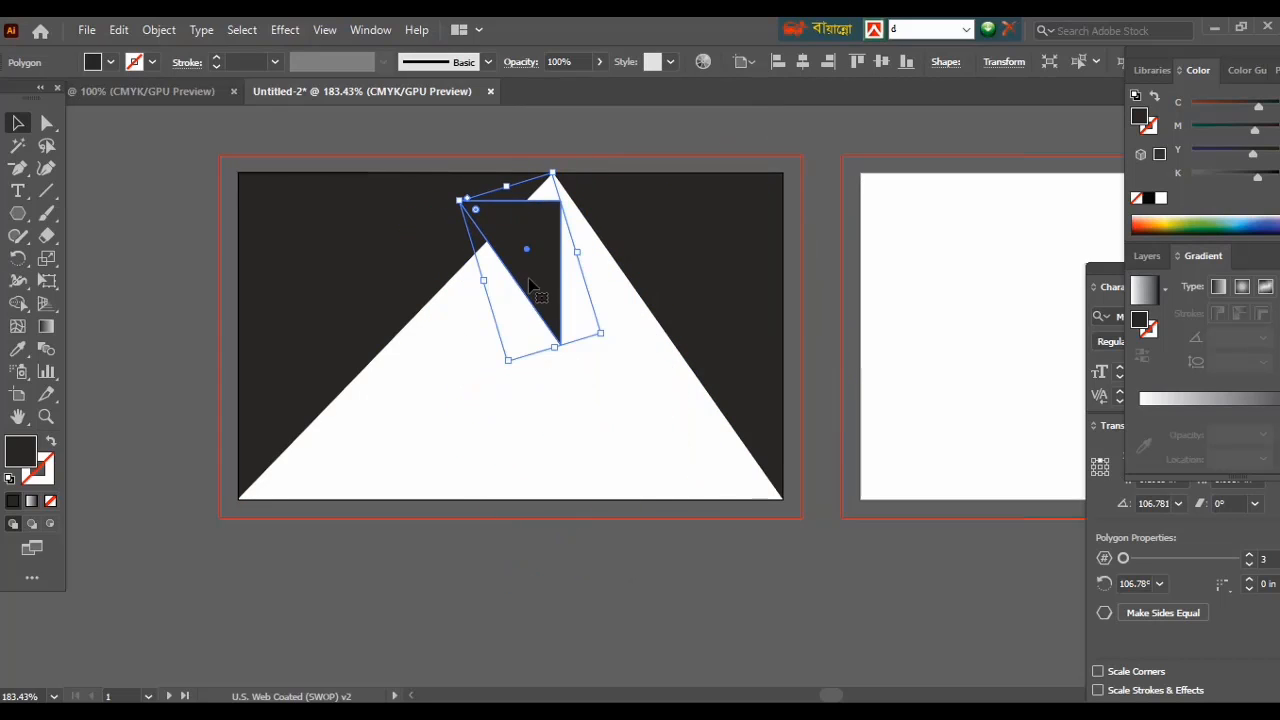
drag(535, 300, 535, 398)
drag(471, 374, 638, 410)
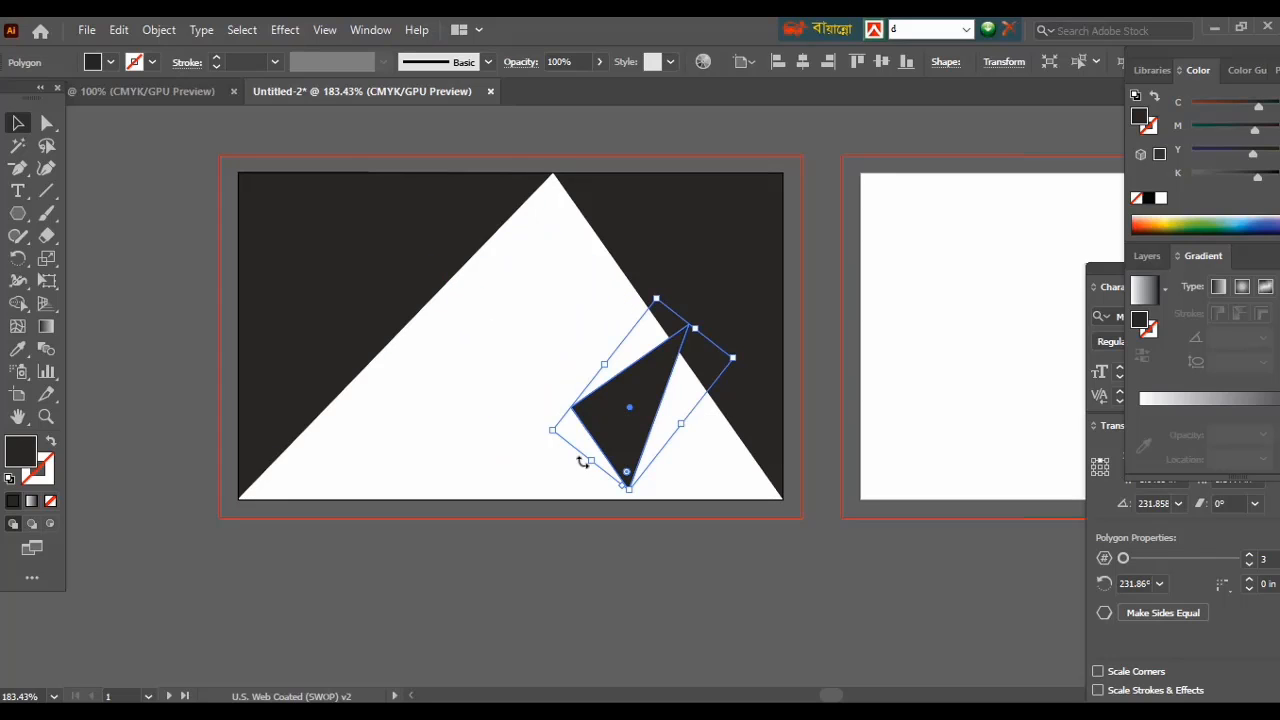
drag(580, 457, 783, 507)
Pin the small triangle's corner onto the artboard's bottom edge.
click(47, 124)
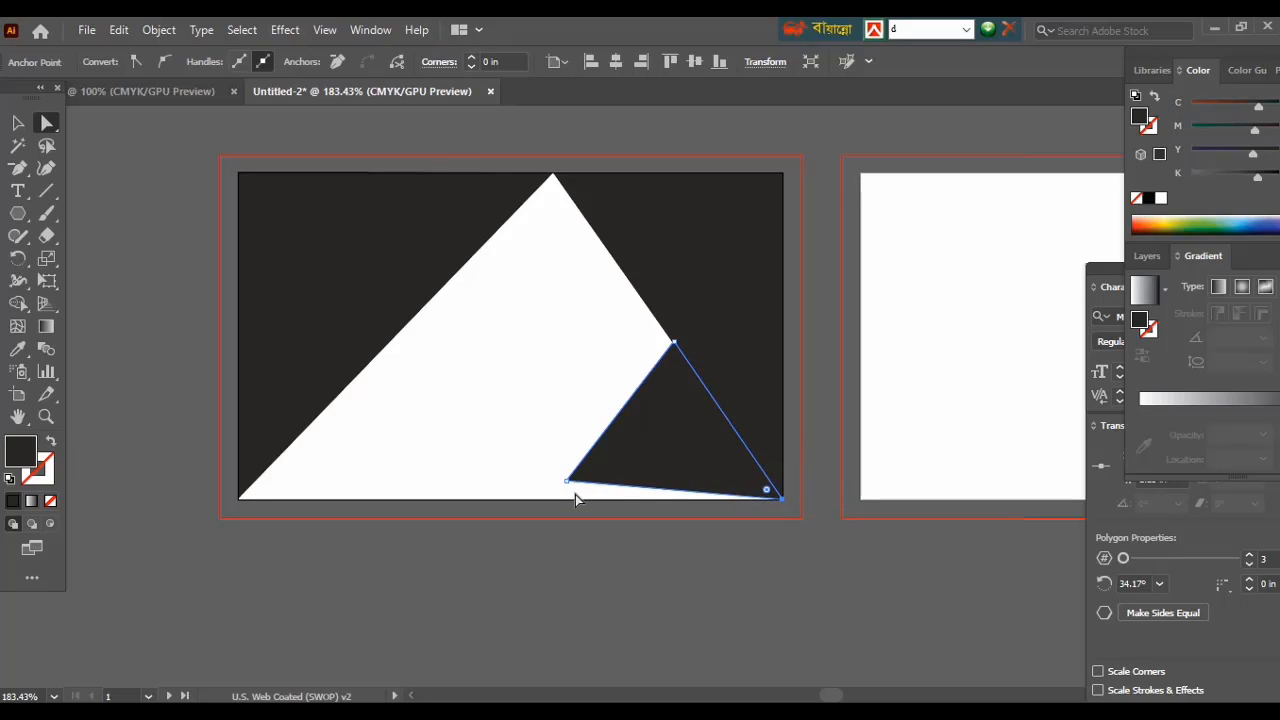
drag(567, 482, 551, 500)
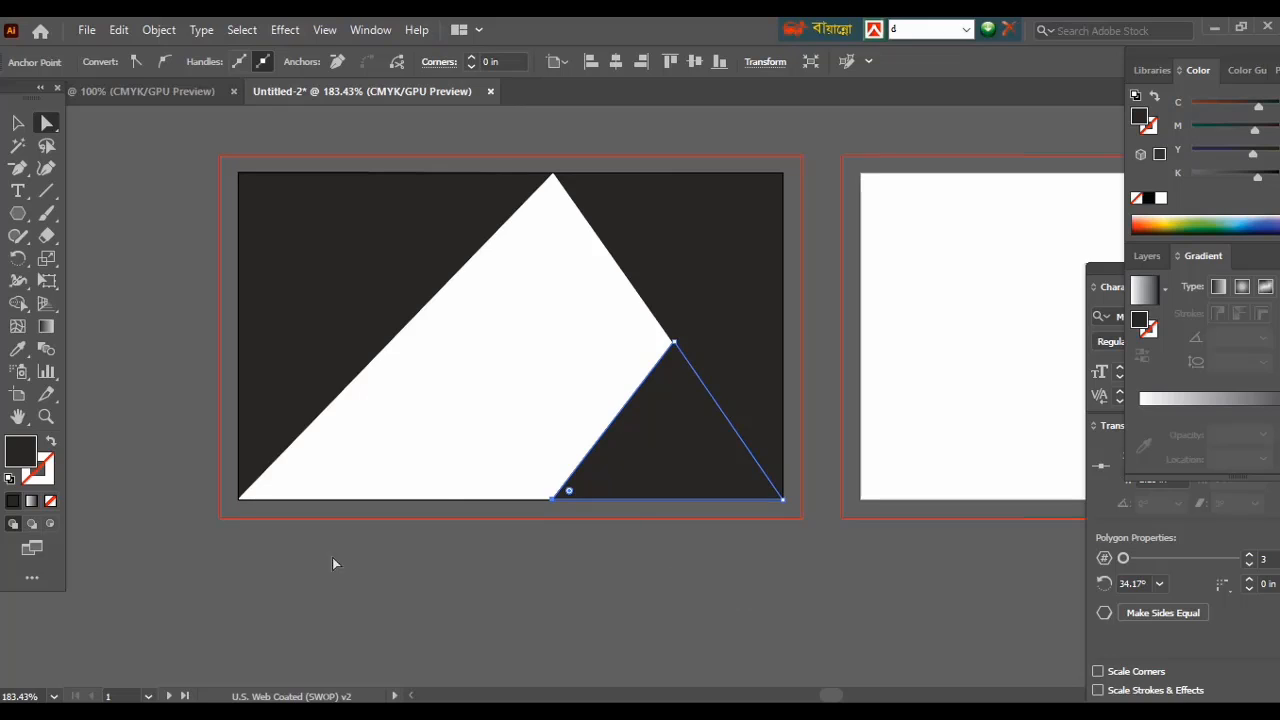
click(345, 591)
click(624, 458)
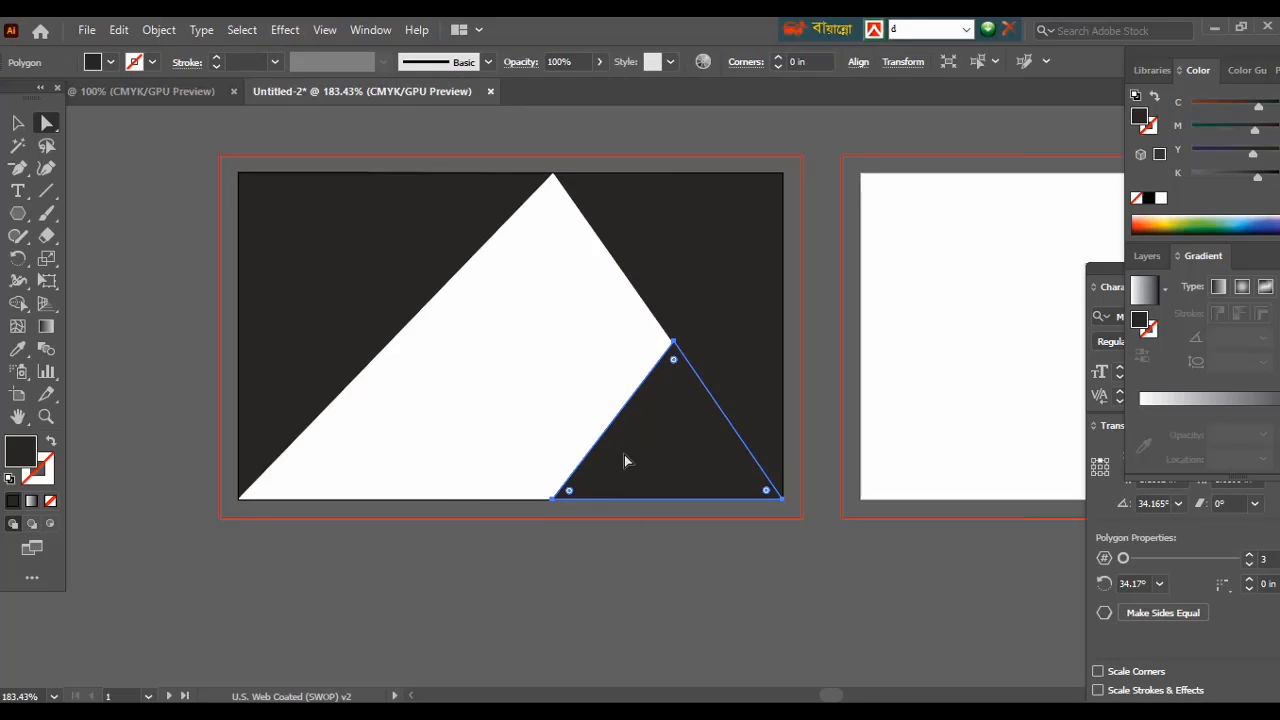
Fill the small bottom triangle with a reddish-brown colour.
double_click(18, 455)
click(733, 296)
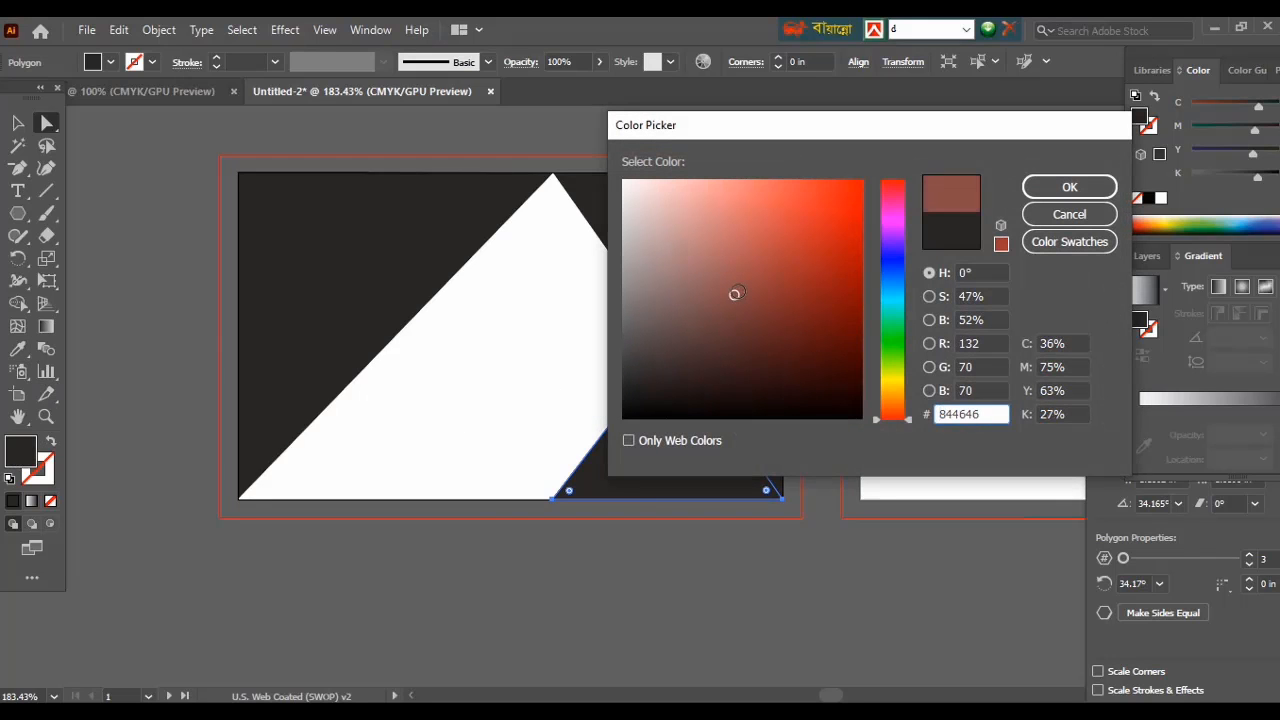
click(751, 280)
click(1048, 190)
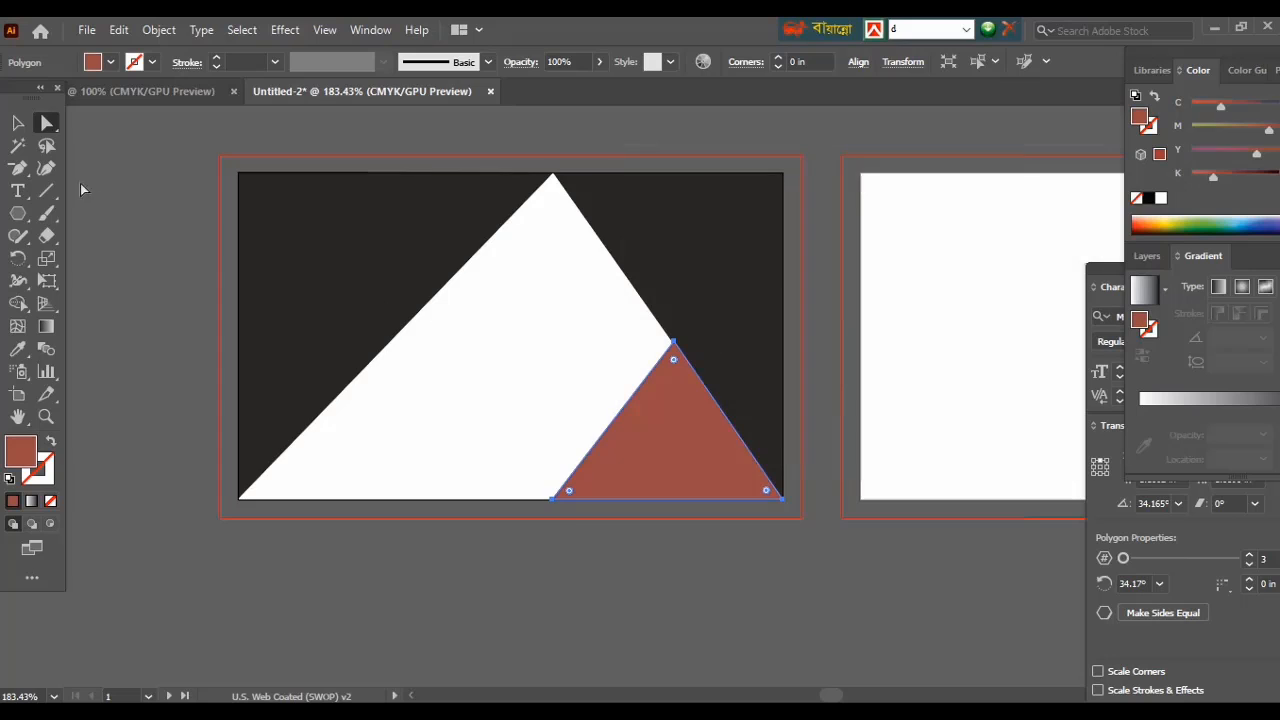
click(17, 123)
click(217, 306)
click(665, 449)
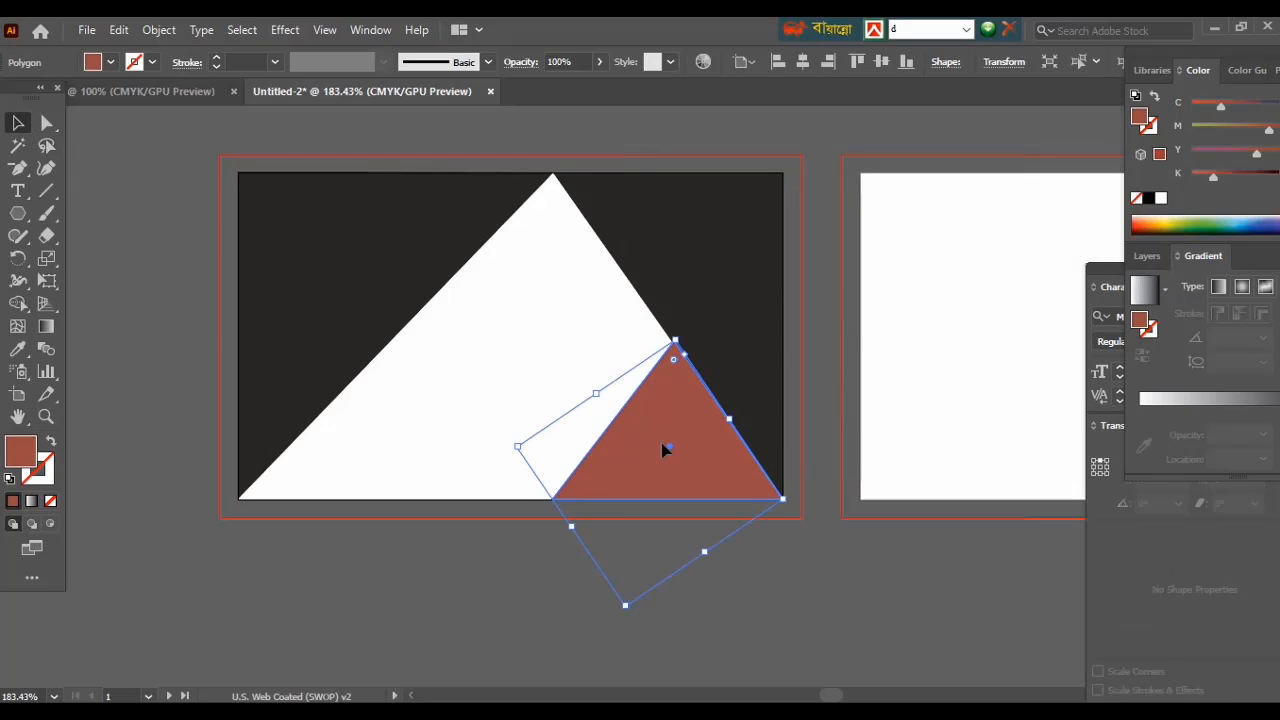
Fill the large top-right triangle orange-red (#E82323).
click(771, 272)
double_click(14, 458)
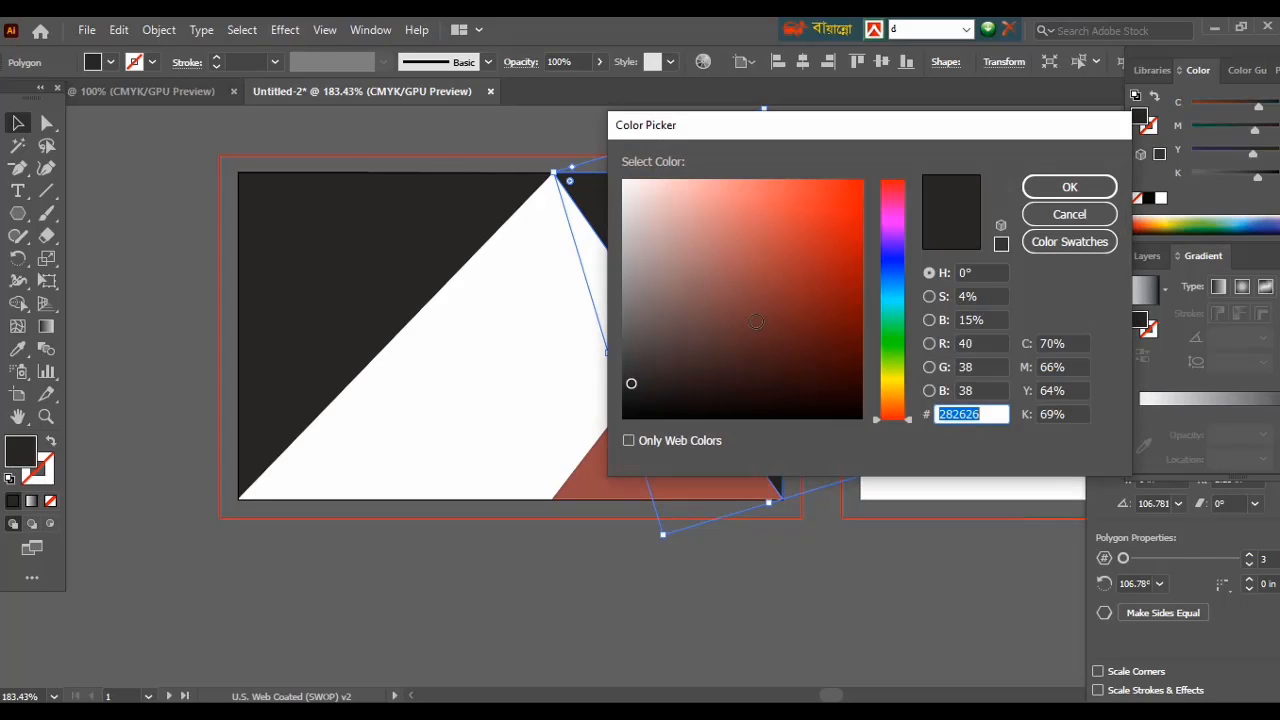
click(787, 301)
click(826, 198)
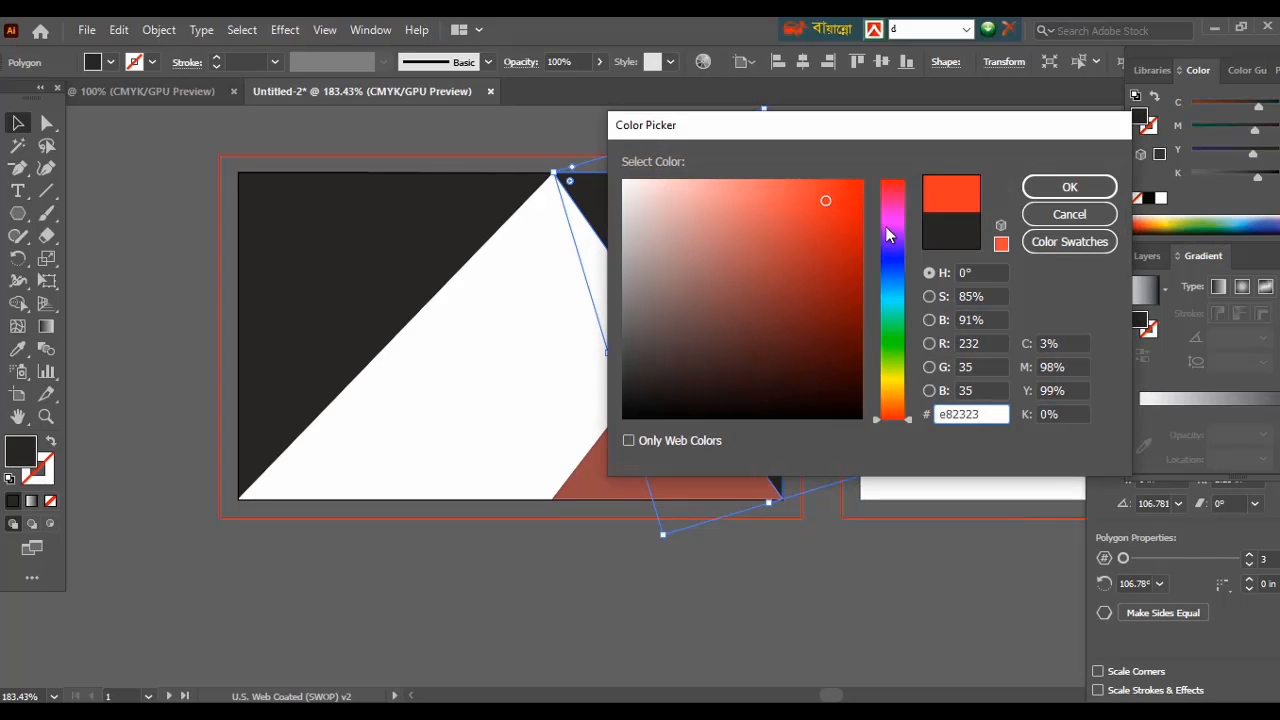
click(1034, 187)
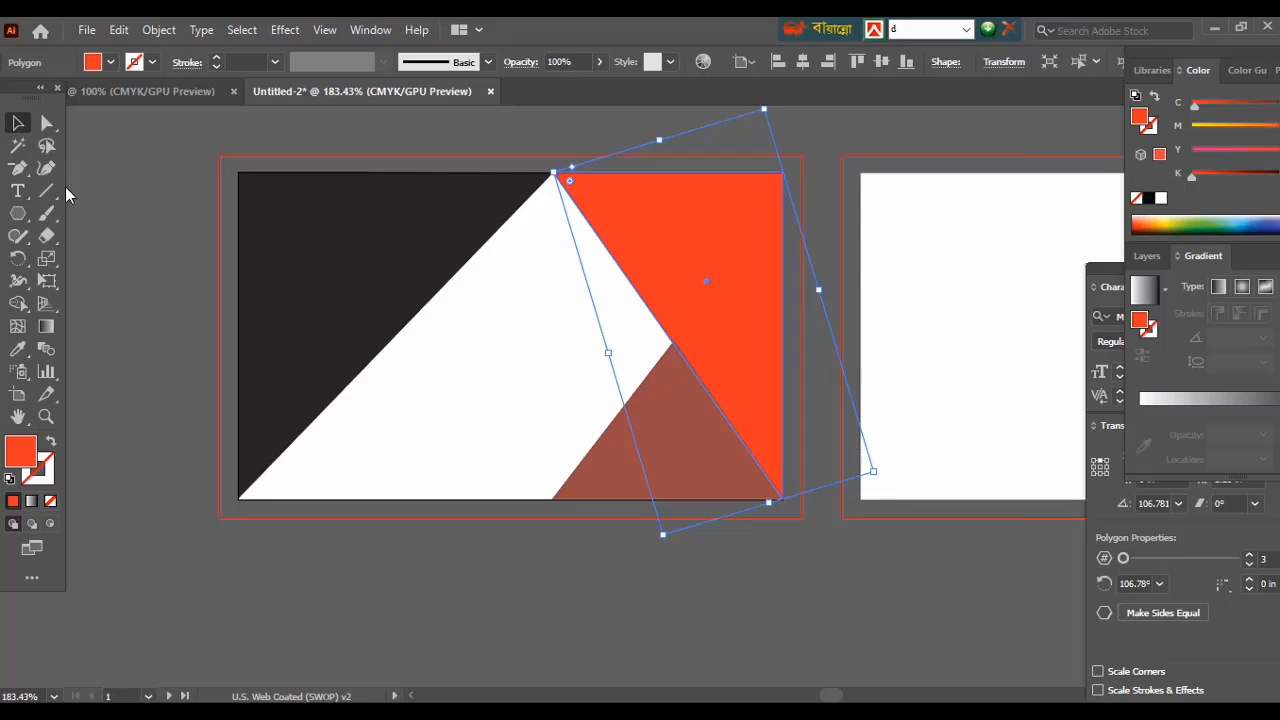
click(428, 594)
click(700, 322)
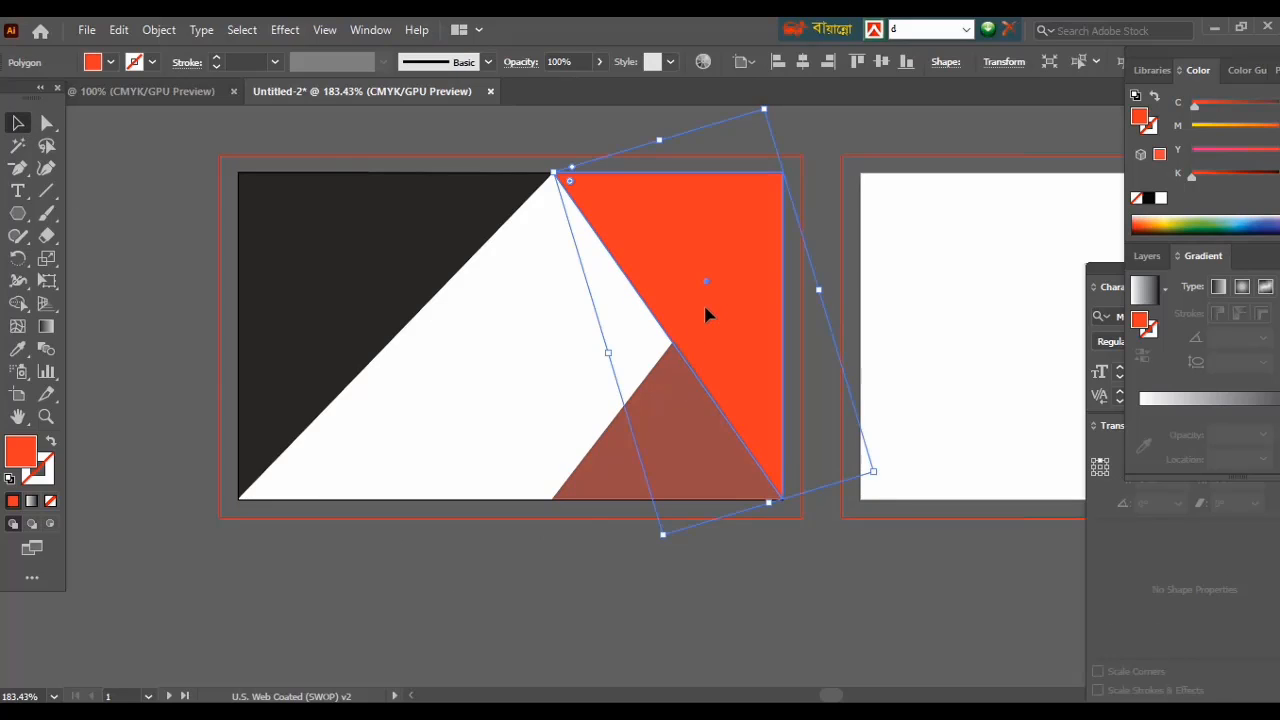
key(ctrl+plus)
key(ctrl+plus)
Nudge the brown triangle's top point slightly left.
click(645, 500)
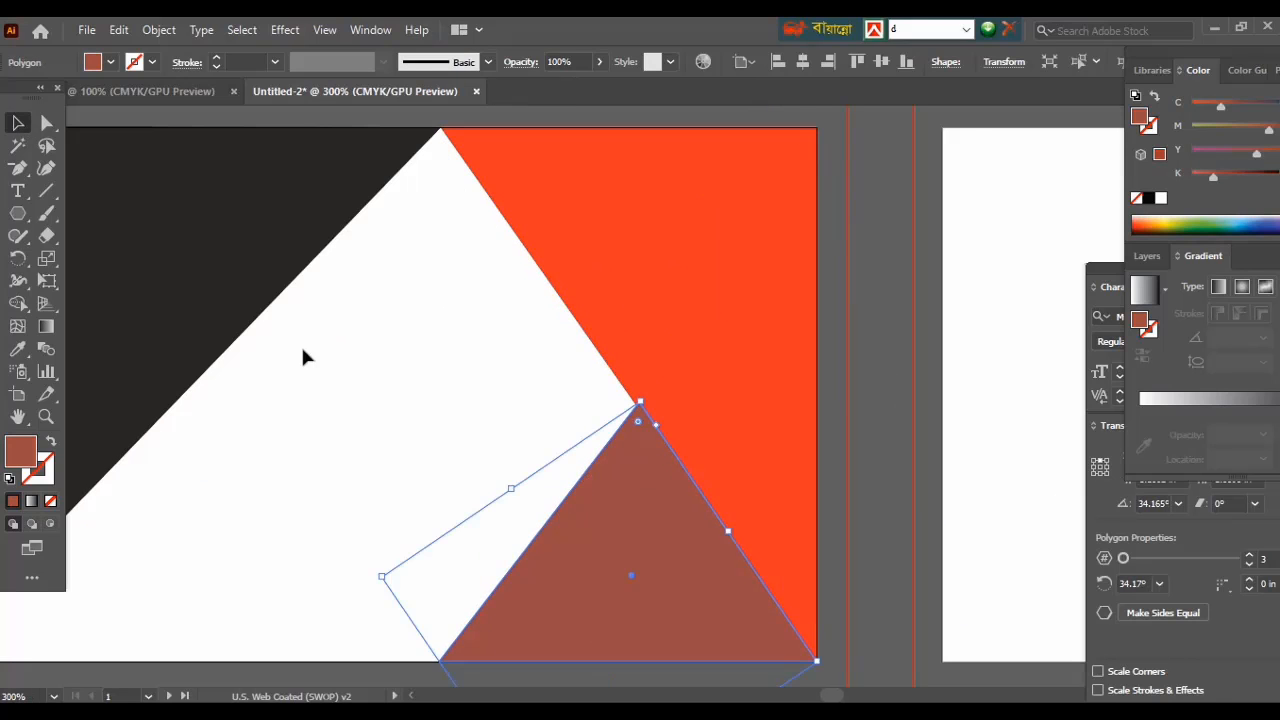
click(45, 123)
drag(640, 402, 636, 407)
click(859, 553)
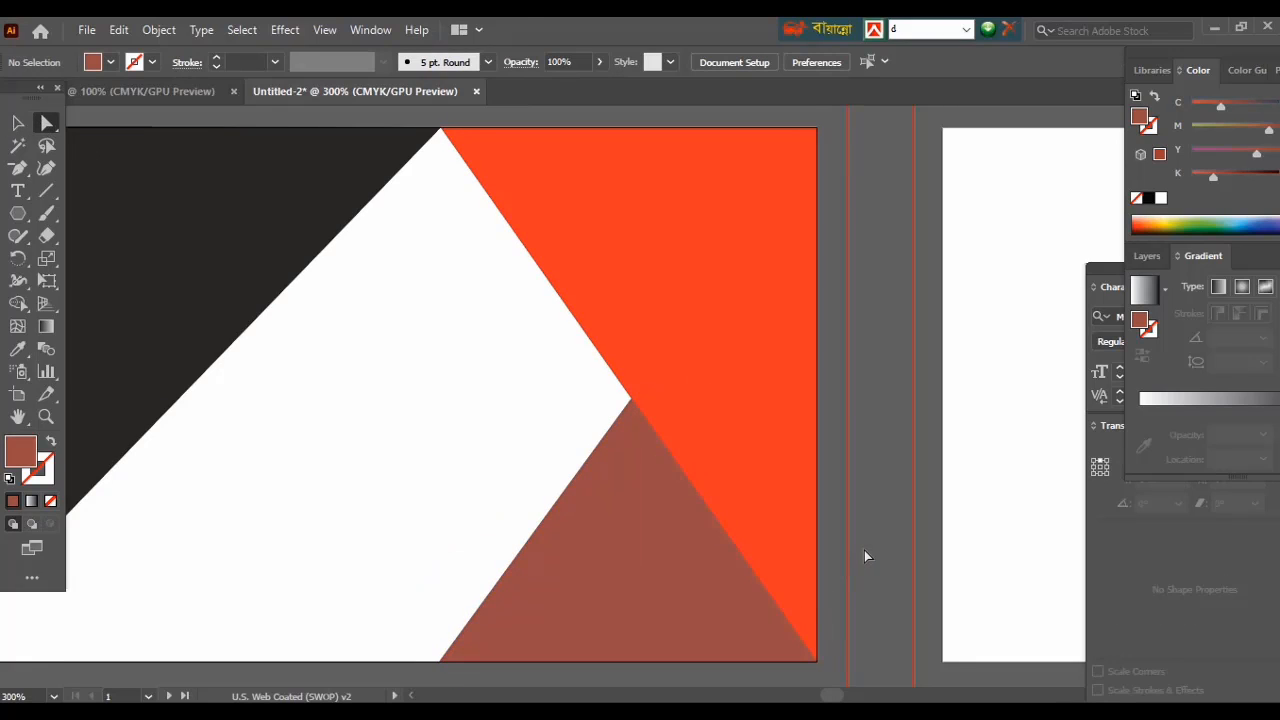
Fill the front card's background rectangle near-black.
scroll(864, 550, down, 1)
key(ctrl+minus)
key(ctrl+minus)
click(1031, 194)
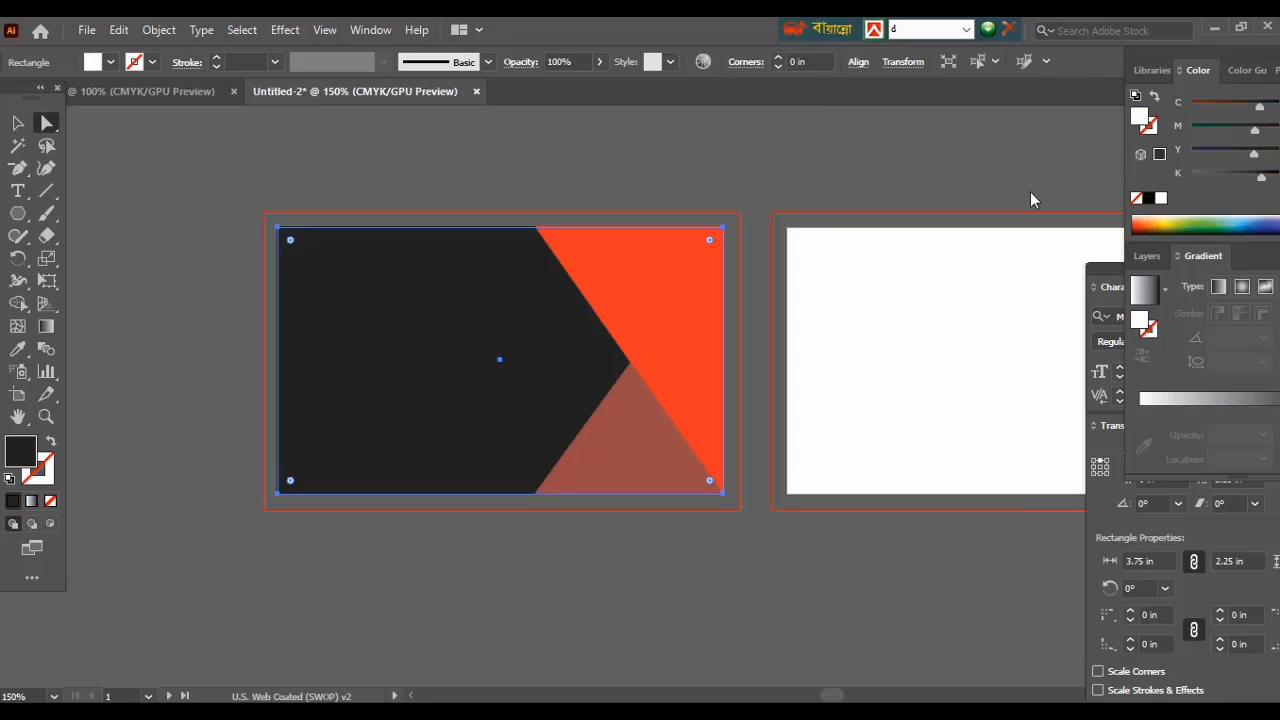
click(15, 124)
click(137, 196)
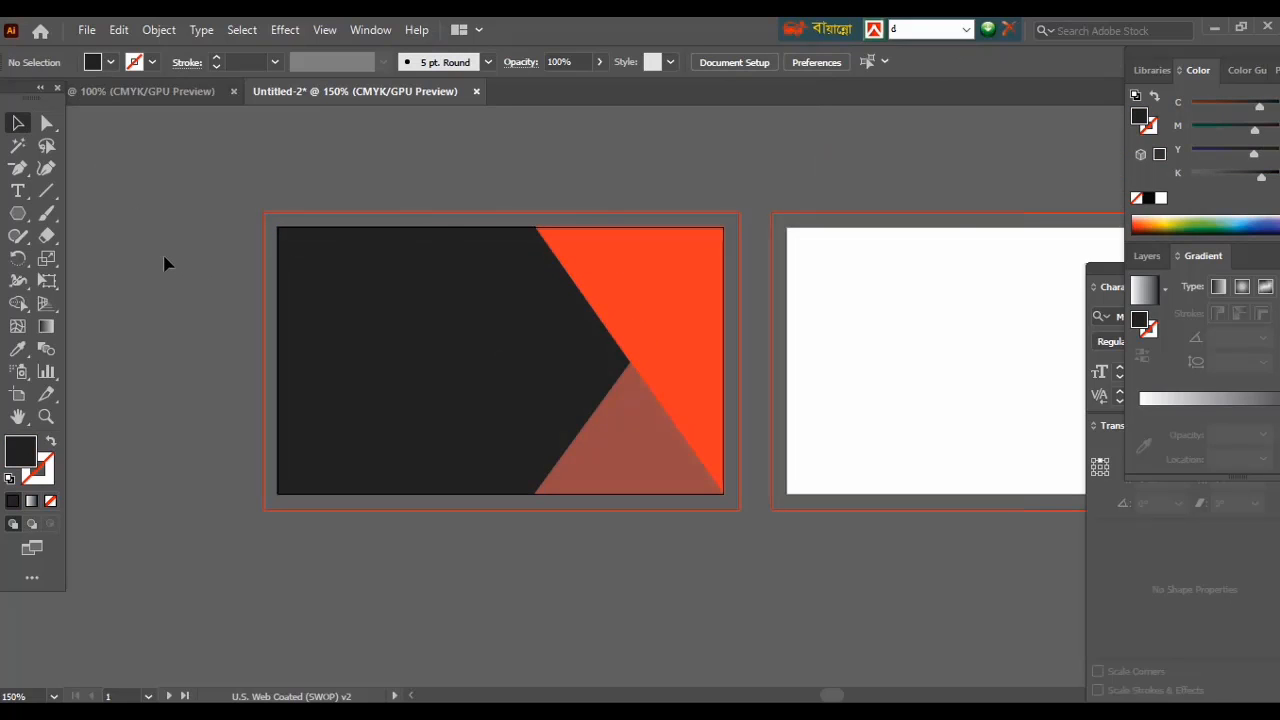
Drag the orange triangle's top corner 0.44 in further left.
click(634, 263)
key(a)
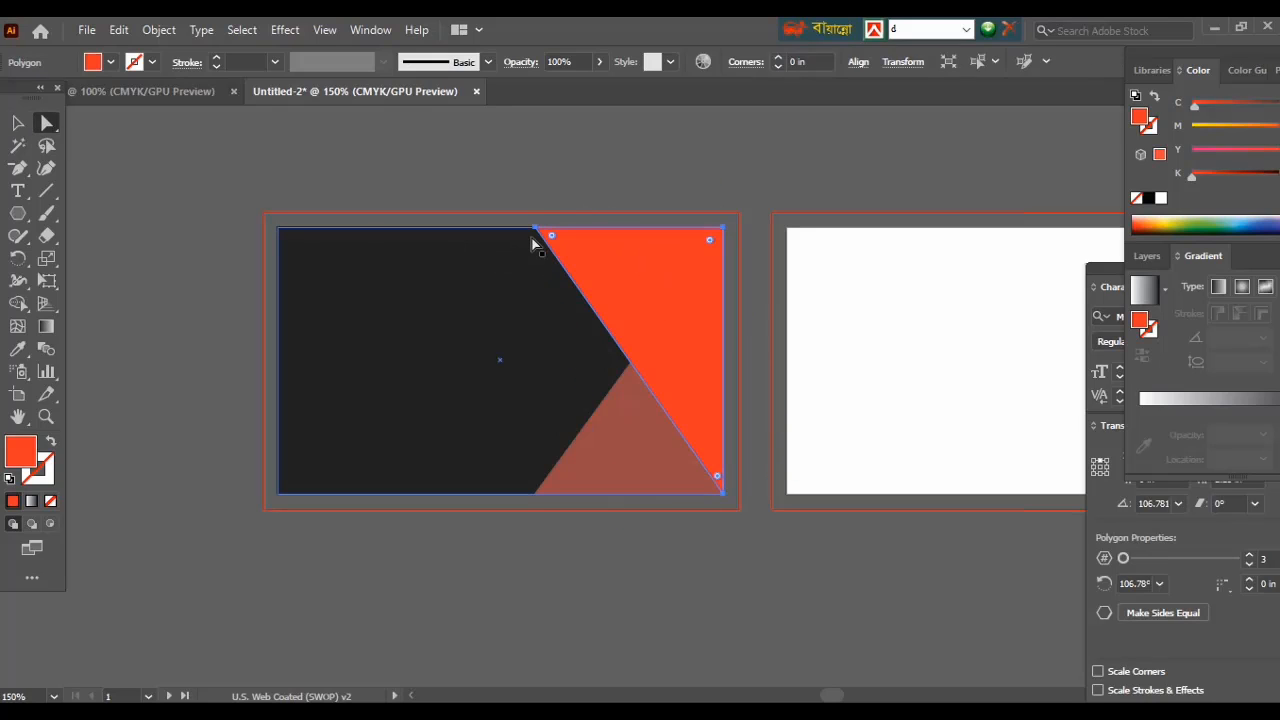
drag(535, 230, 477, 230)
click(228, 266)
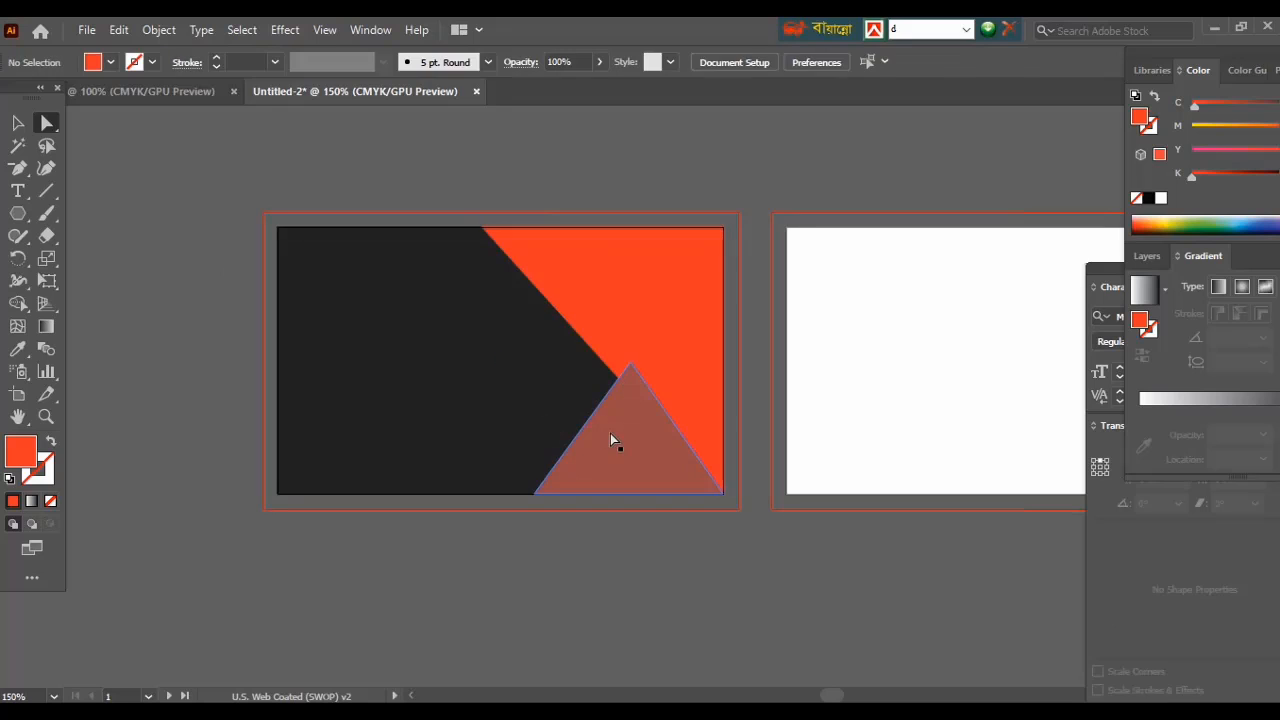
click(612, 440)
Send the brown triangle backward behind the orange shape.
right_click(613, 438)
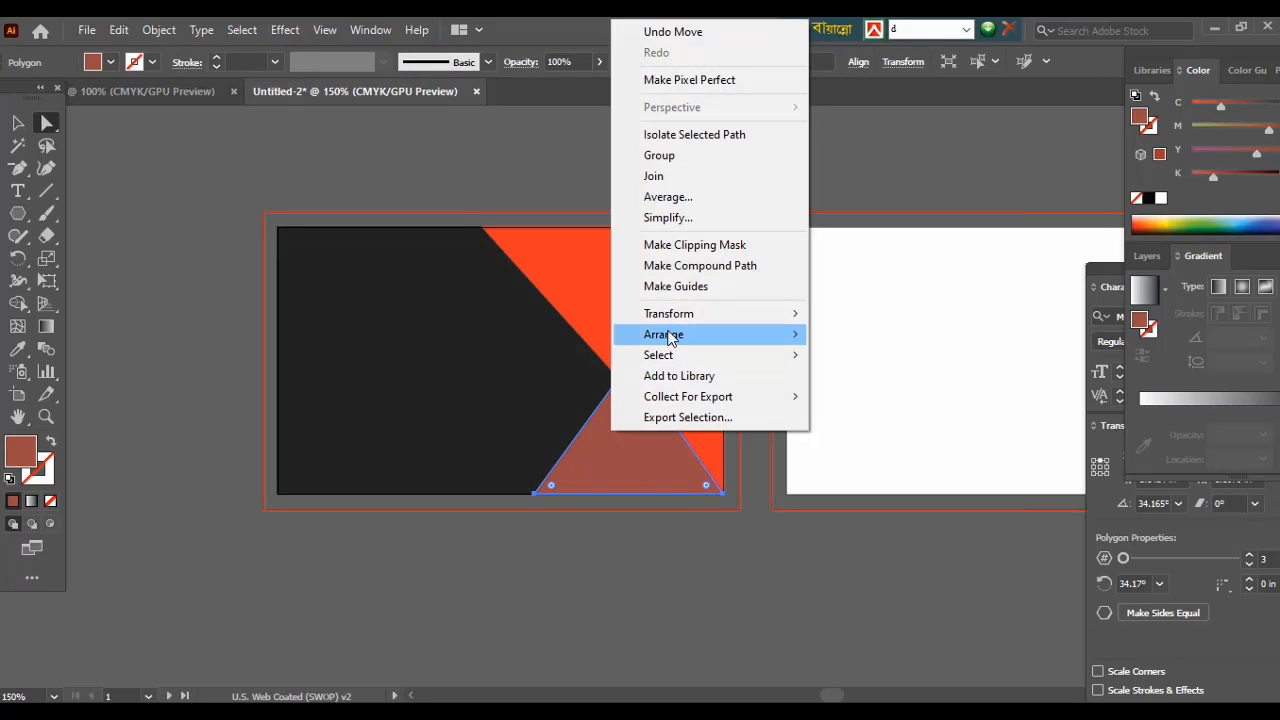
mouse_move(678, 336)
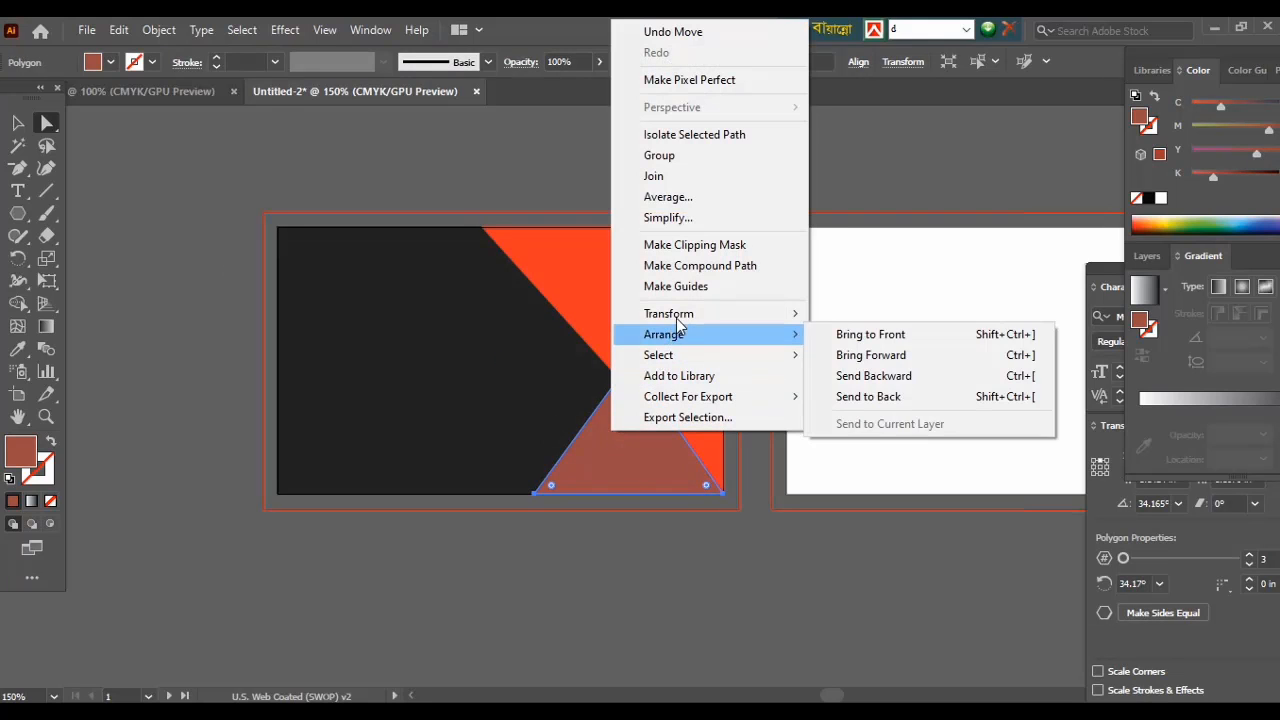
click(858, 371)
click(662, 558)
Place a copy of the orange triangle on the back card.
key(ctrl+plus)
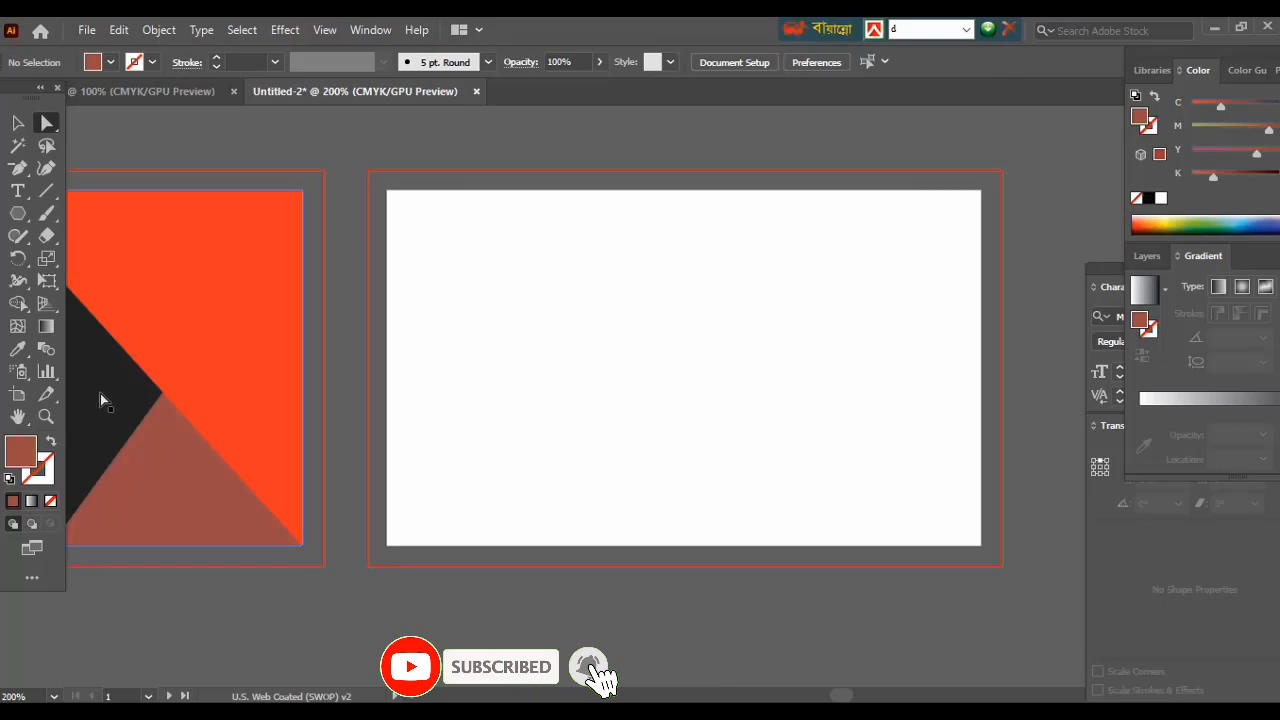
click(165, 321)
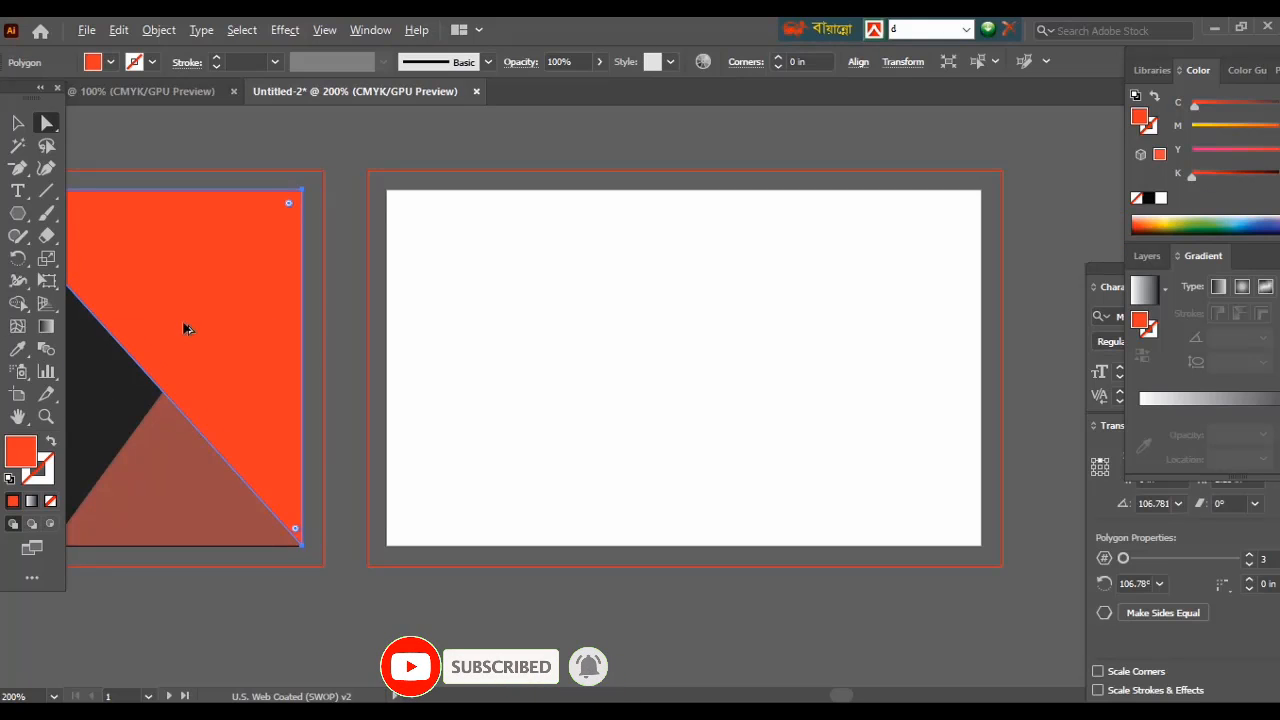
drag(186, 329, 620, 367)
Fill the copied triangle with the front card's black using the Eyedropper and rotate it.
click(17, 349)
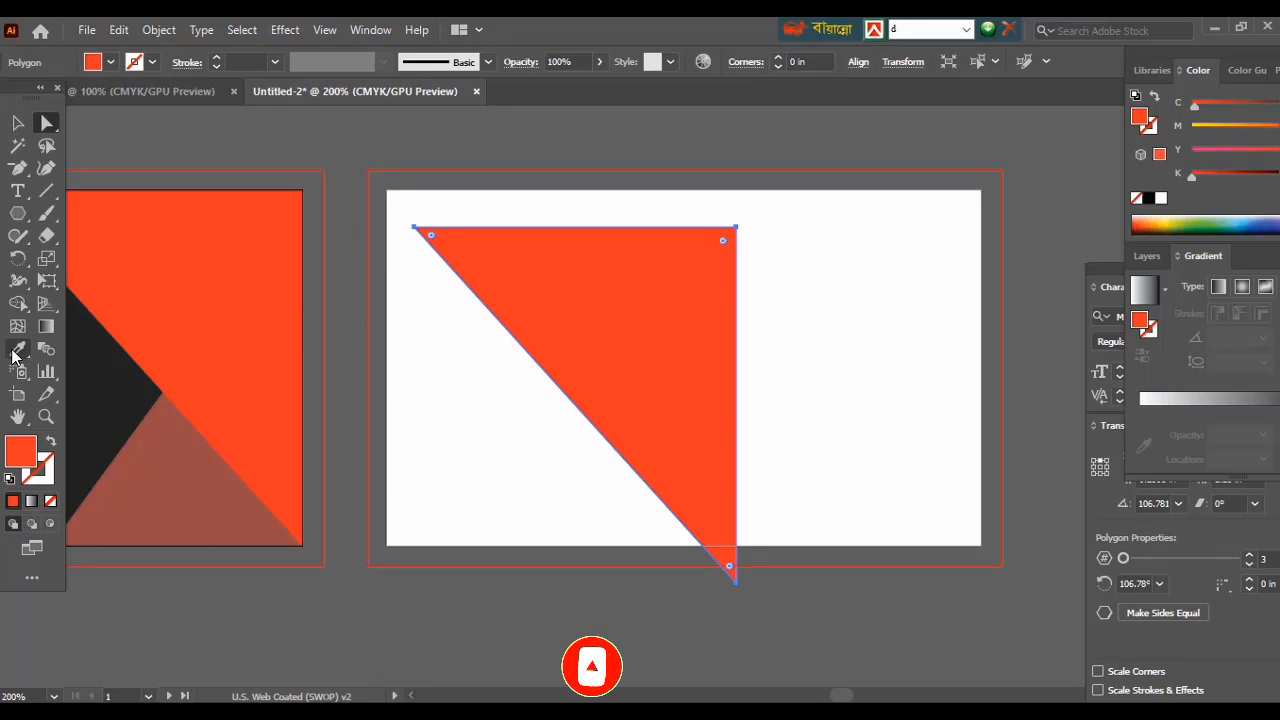
click(110, 380)
key(v)
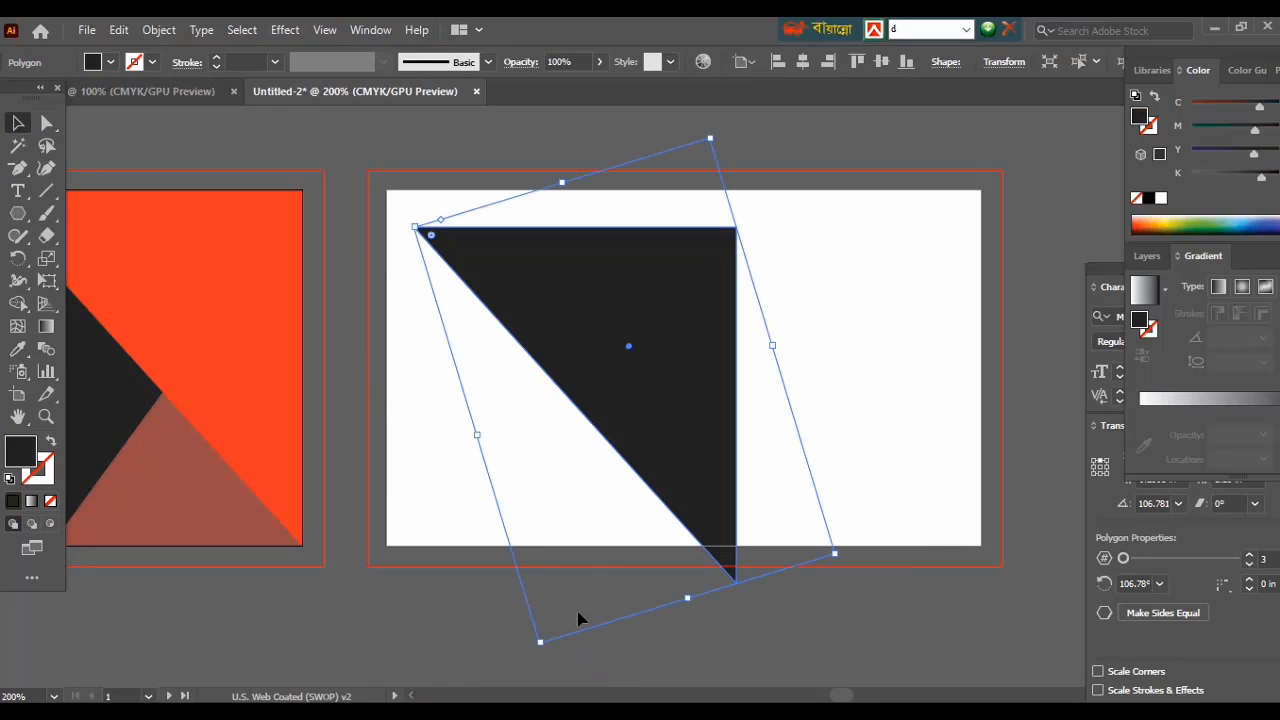
drag(687, 604, 529, 292)
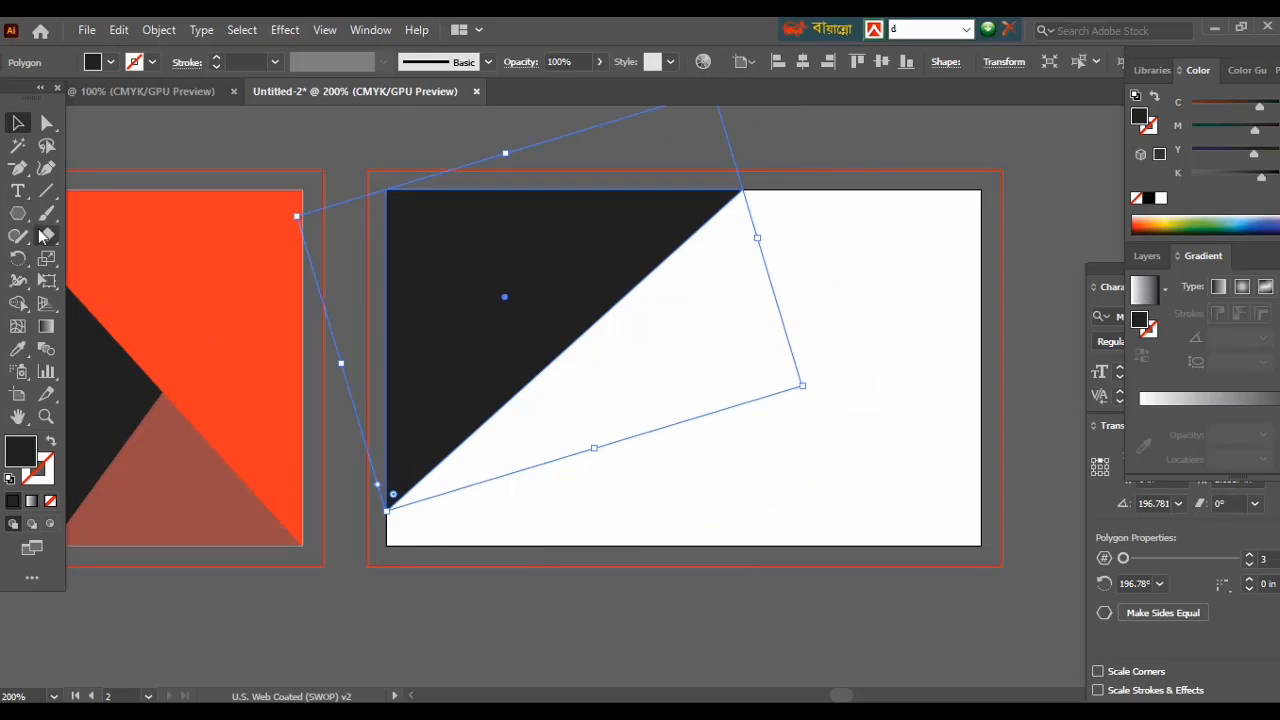
Snap the black shape's anchors to the back card's corner and top edge.
click(46, 124)
drag(388, 511, 388, 548)
click(396, 577)
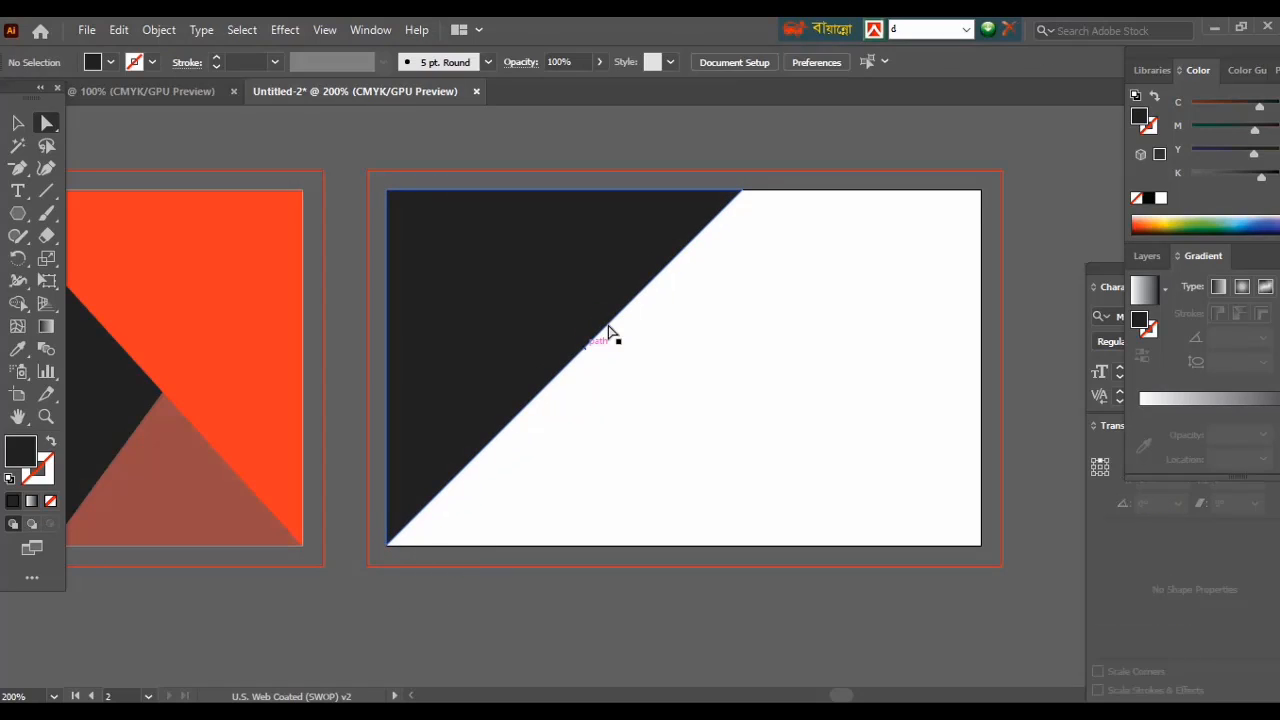
click(602, 328)
drag(741, 190, 676, 190)
click(420, 594)
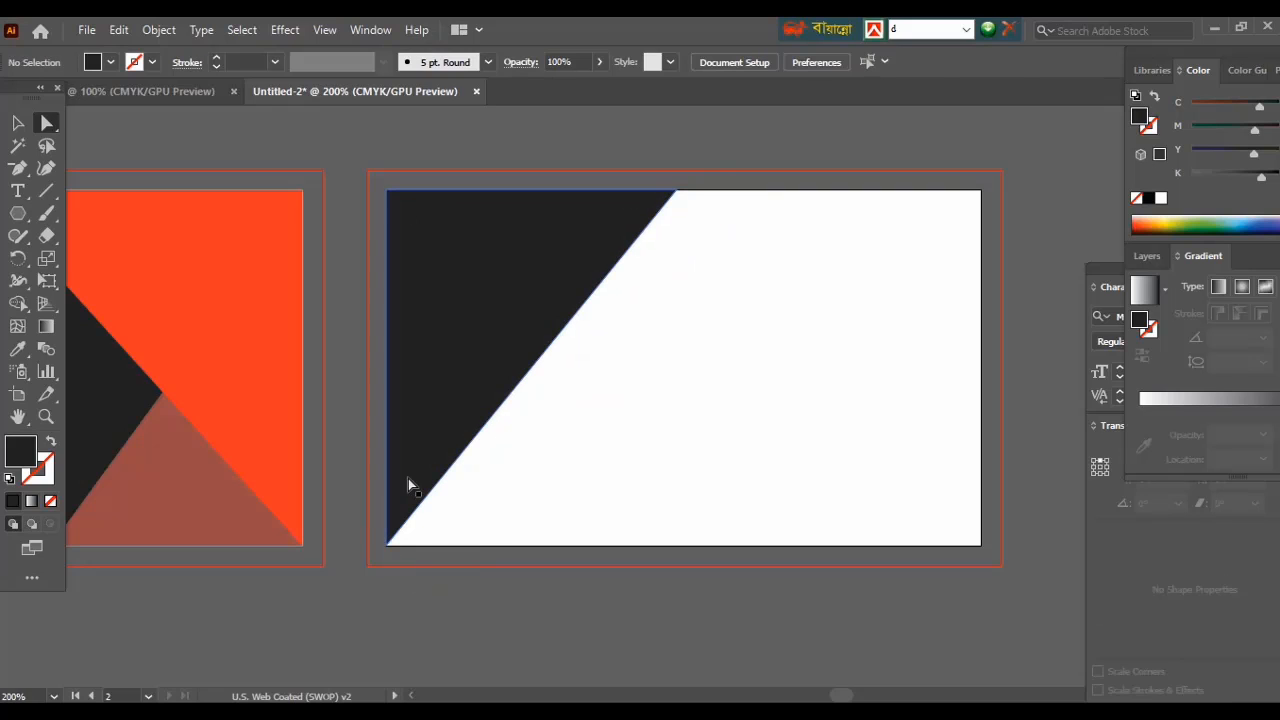
click(408, 480)
Copy the brown triangle onto the back card with its lower-left corner at the card's corner.
click(241, 339)
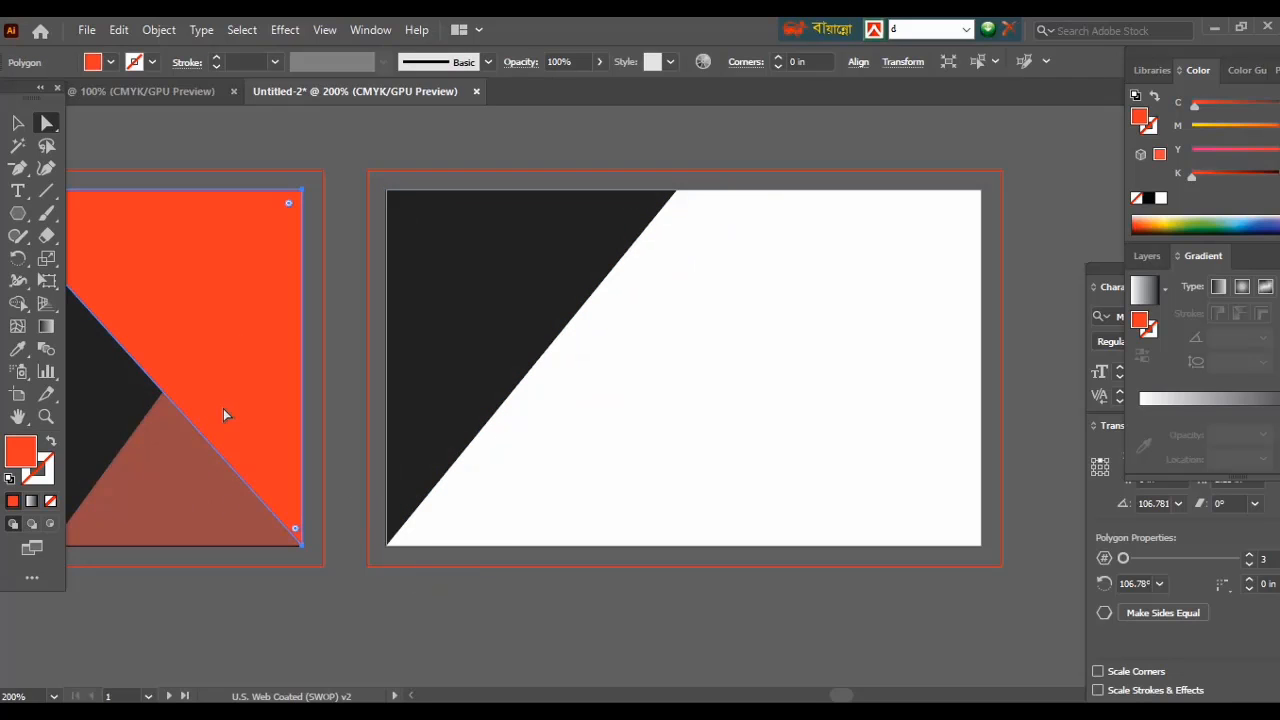
click(197, 502)
drag(197, 502, 549, 502)
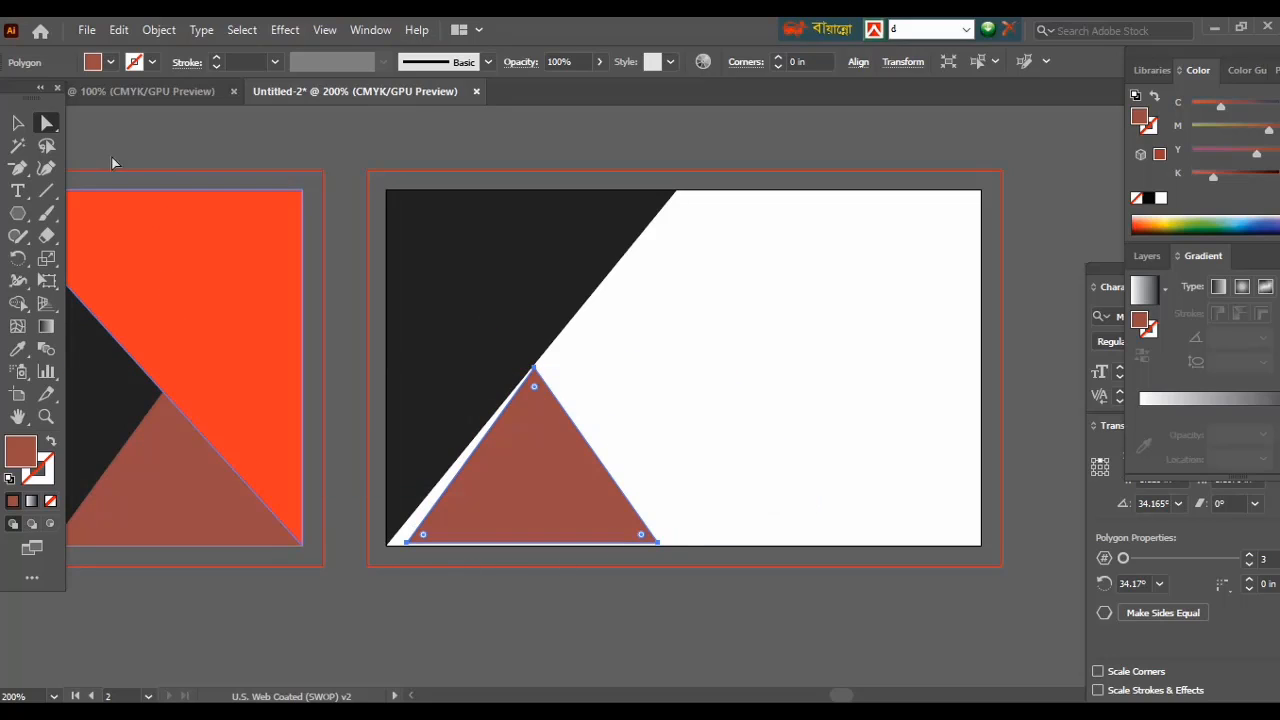
drag(405, 543, 386, 545)
key(ctrl+plus)
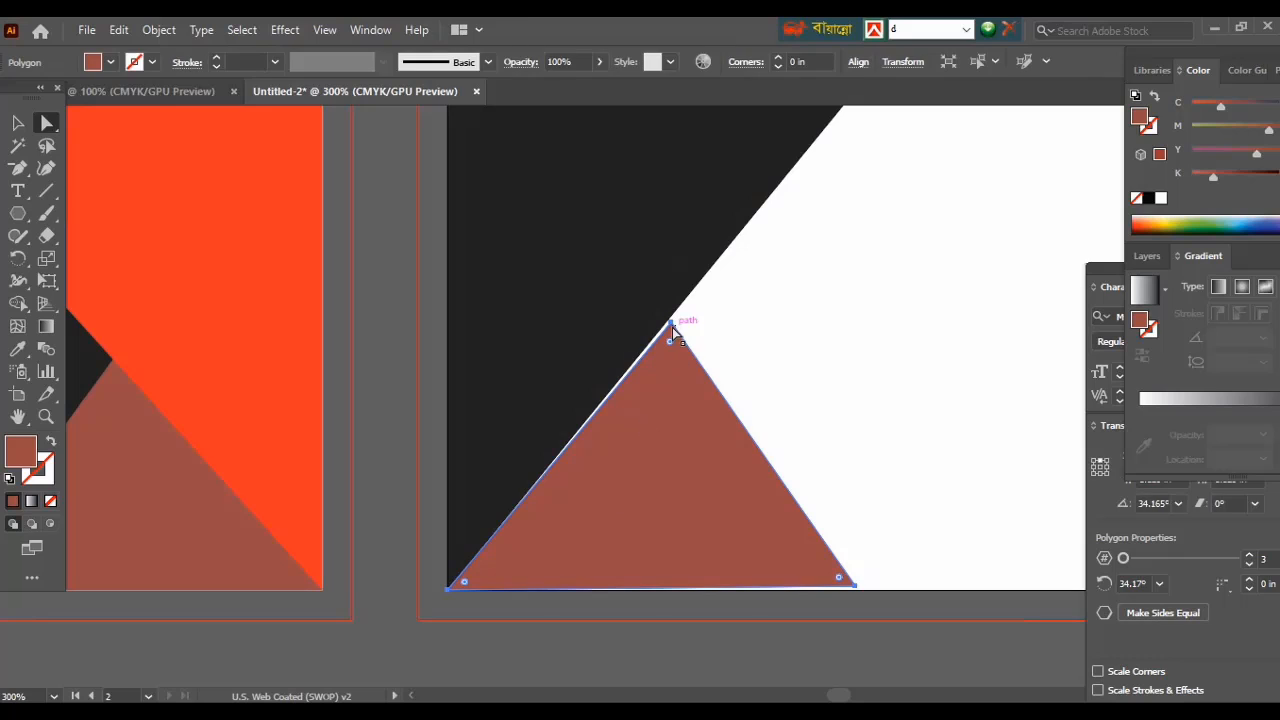
Fit the brown triangle's apex to the black wedge's edge and close the lower-left gap.
click(672, 327)
drag(670, 320, 673, 314)
click(656, 577)
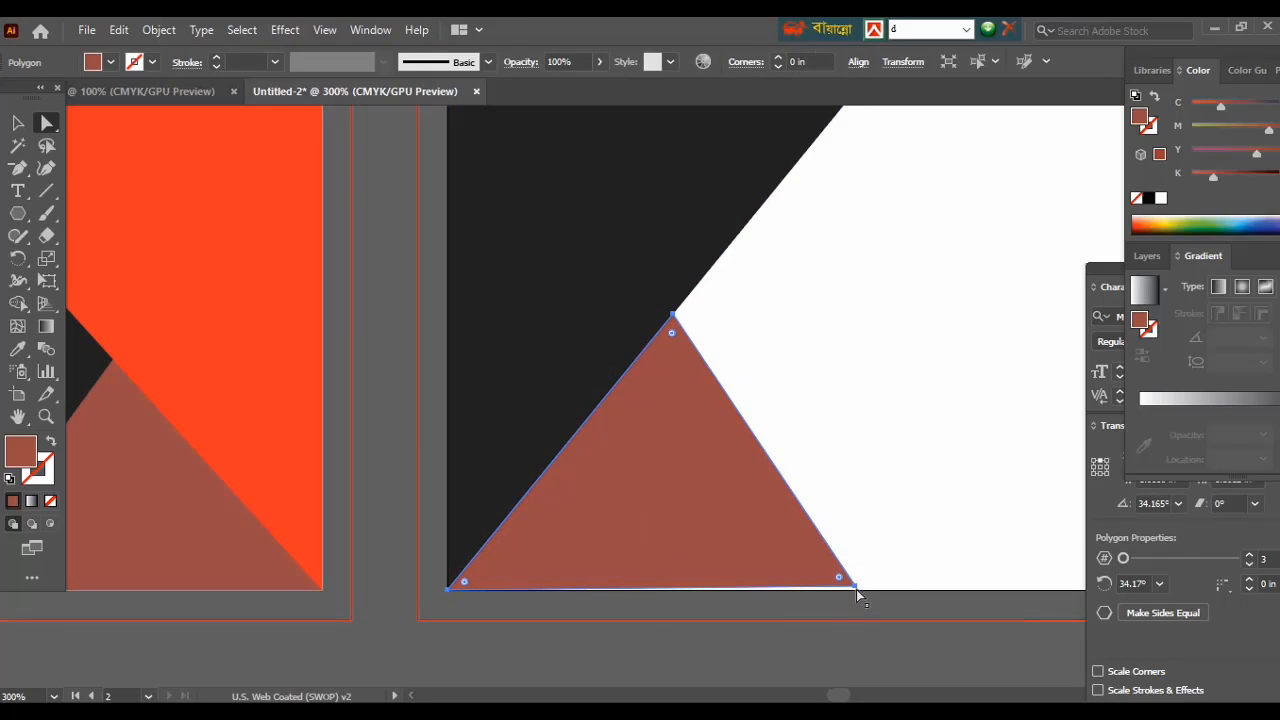
drag(856, 589, 861, 592)
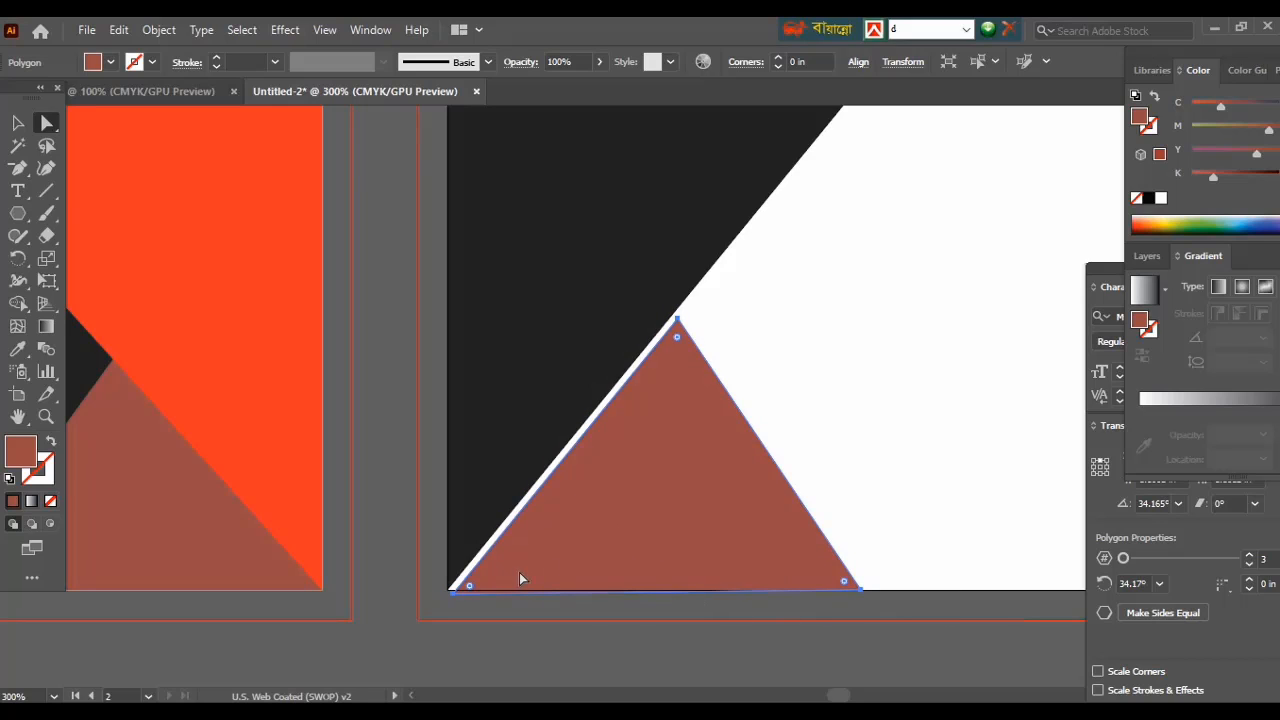
drag(455, 593, 449, 591)
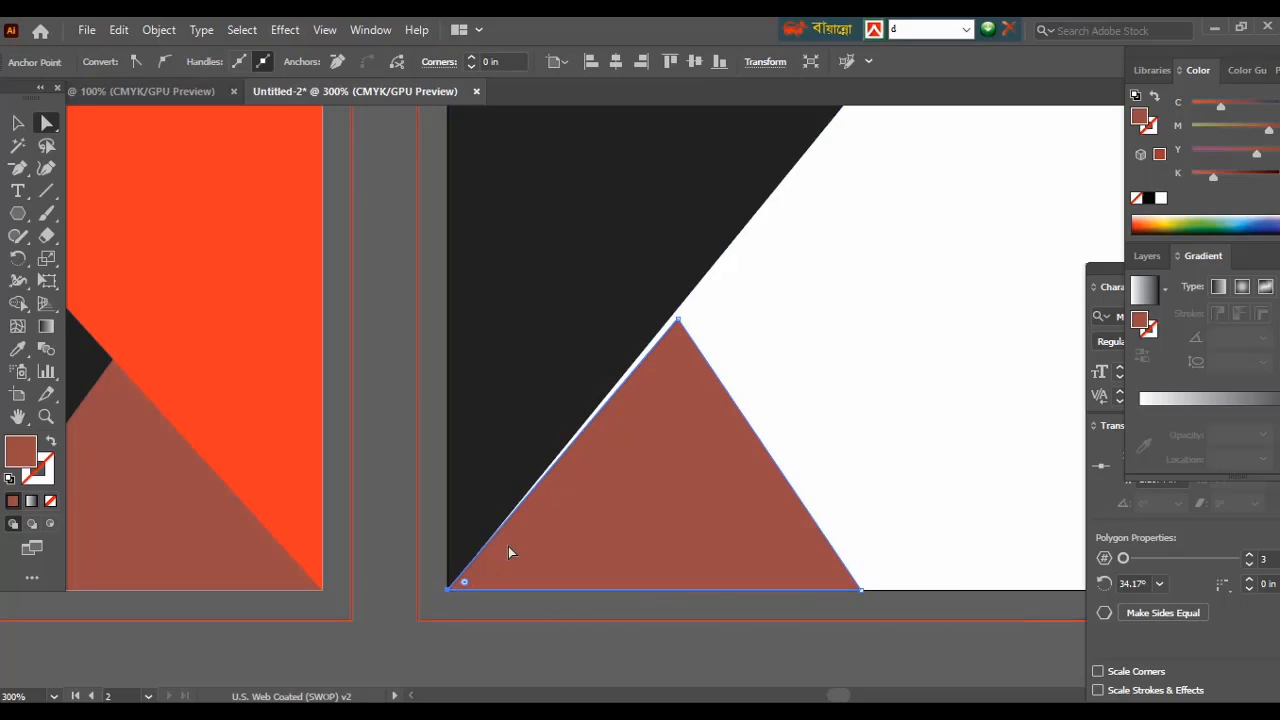
drag(680, 325, 718, 257)
click(698, 657)
click(673, 420)
Extend the brown triangle's base further right and lower its apex down and left.
scroll(884, 435, down, 1)
scroll(884, 435, right, 2)
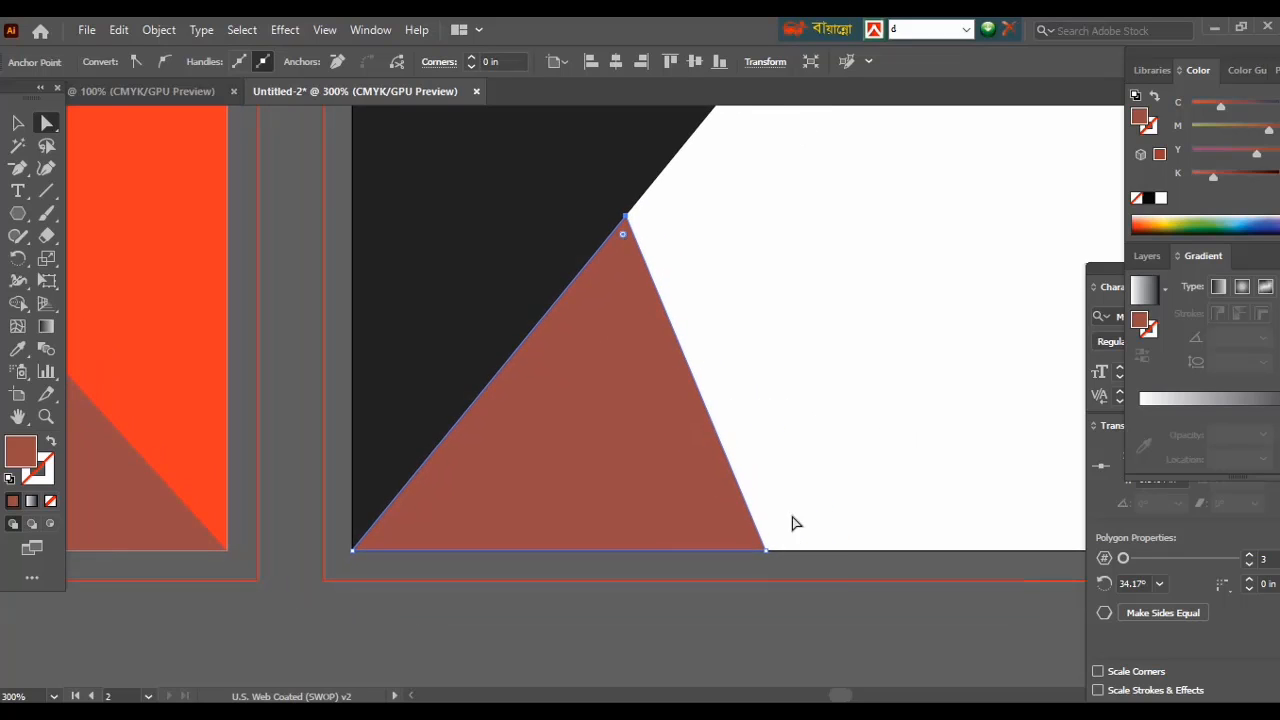
drag(764, 550, 917, 557)
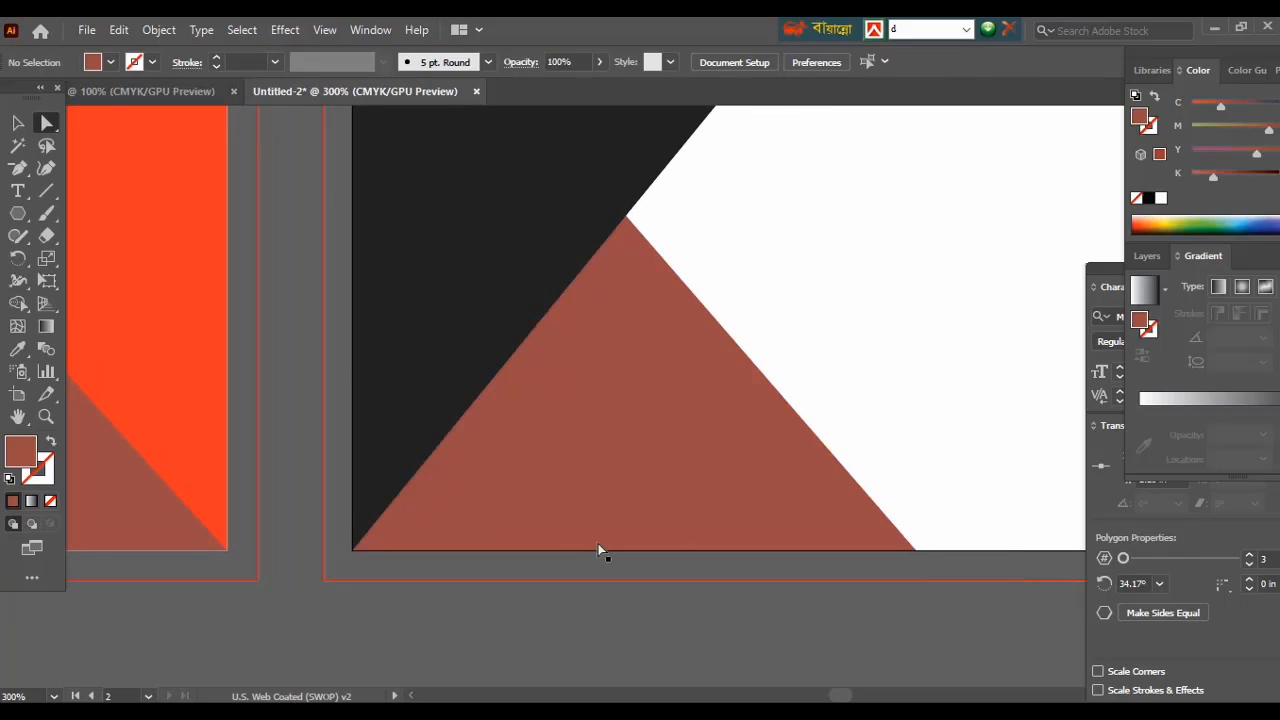
click(557, 494)
click(410, 602)
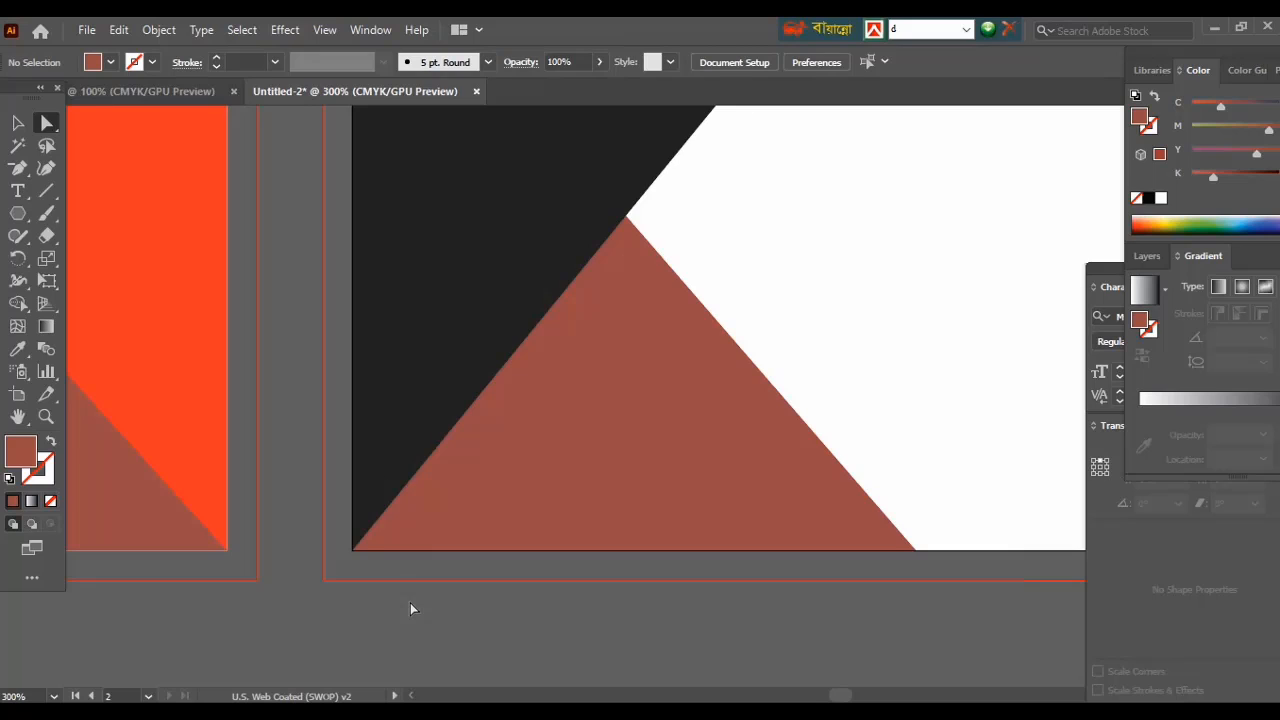
key(ctrl+minus)
key(ctrl+minus)
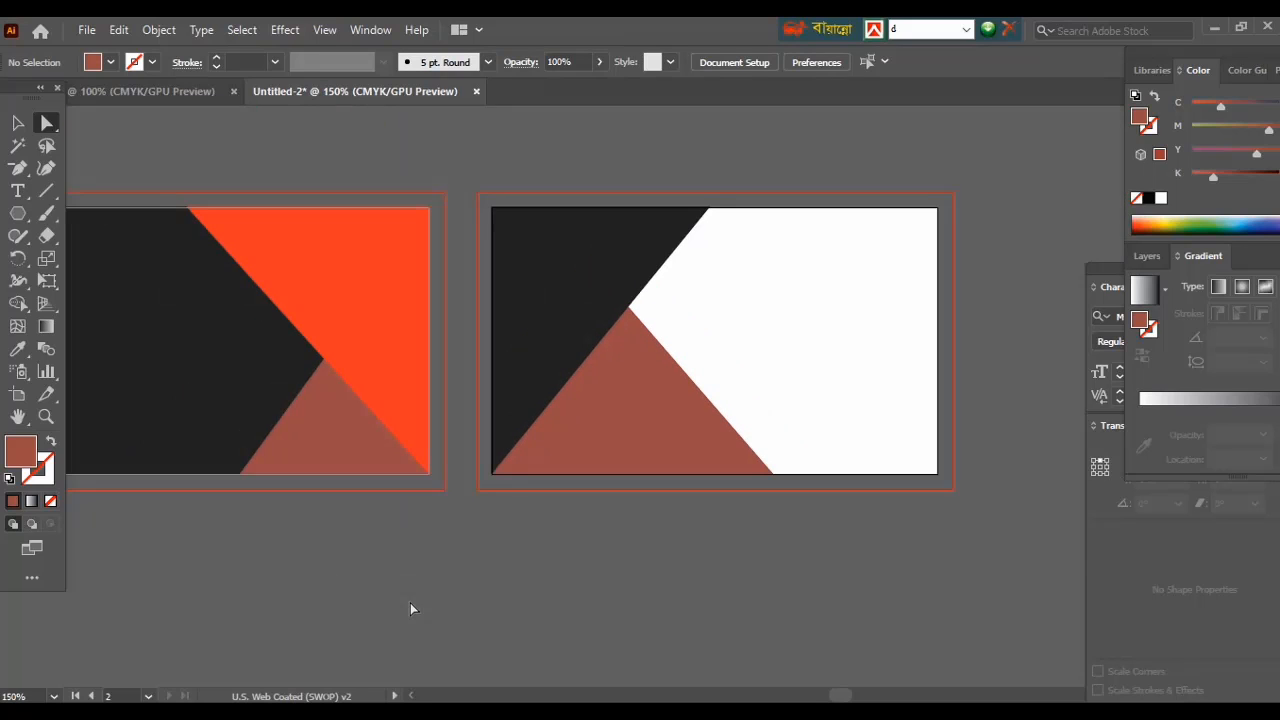
click(527, 467)
drag(628, 308, 594, 351)
click(603, 549)
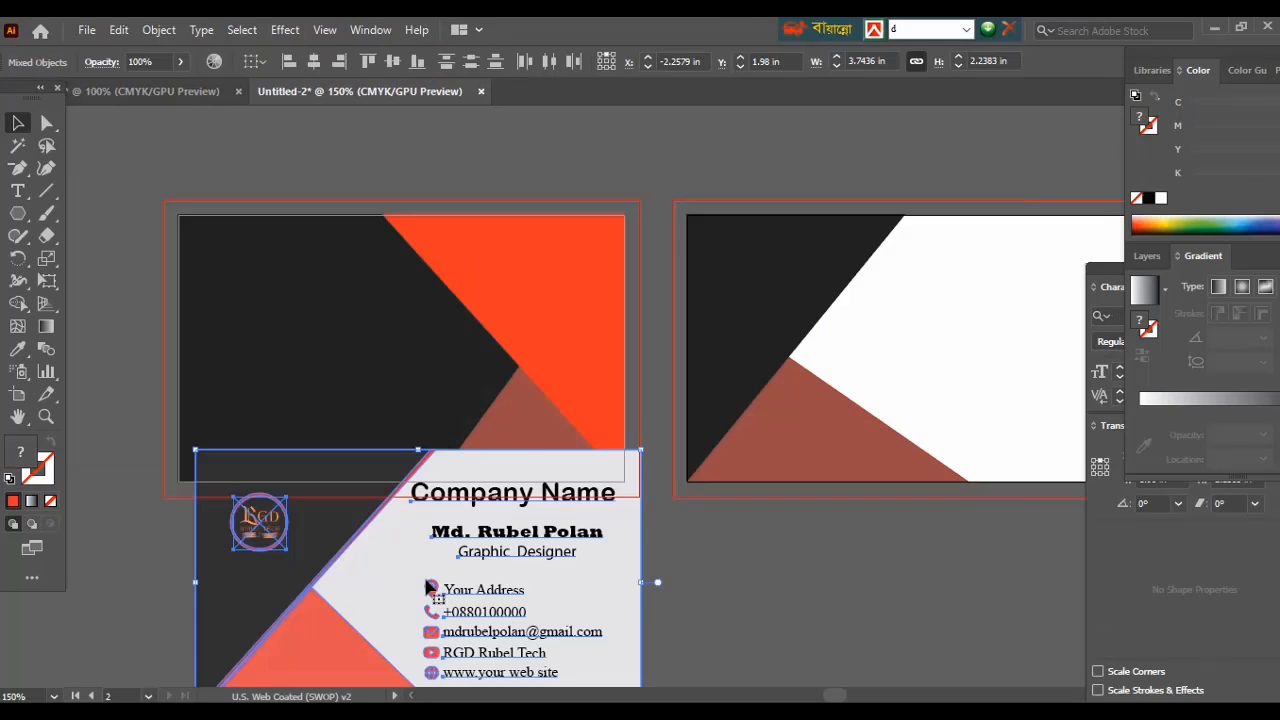
scroll(713, 580, down, 5)
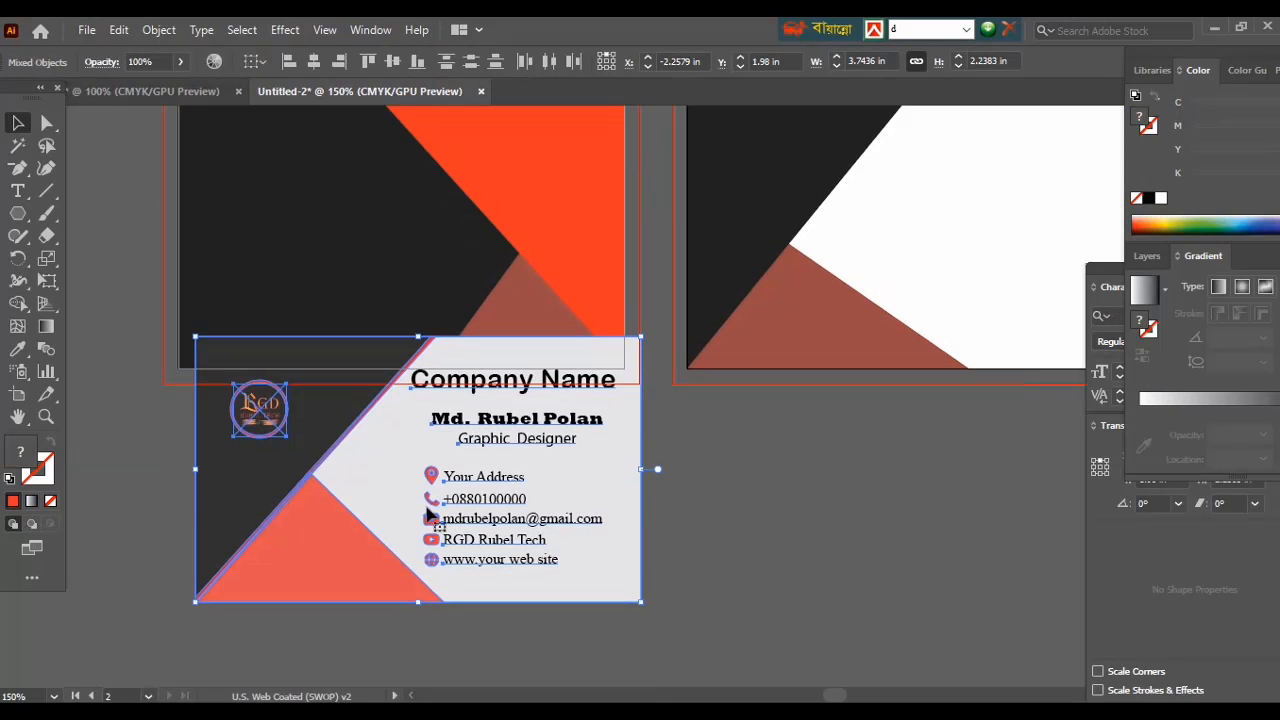
Recolour the first side's brown triangle with the sample card's salmon colour.
drag(427, 514, 453, 600)
scroll(731, 569, down, 1)
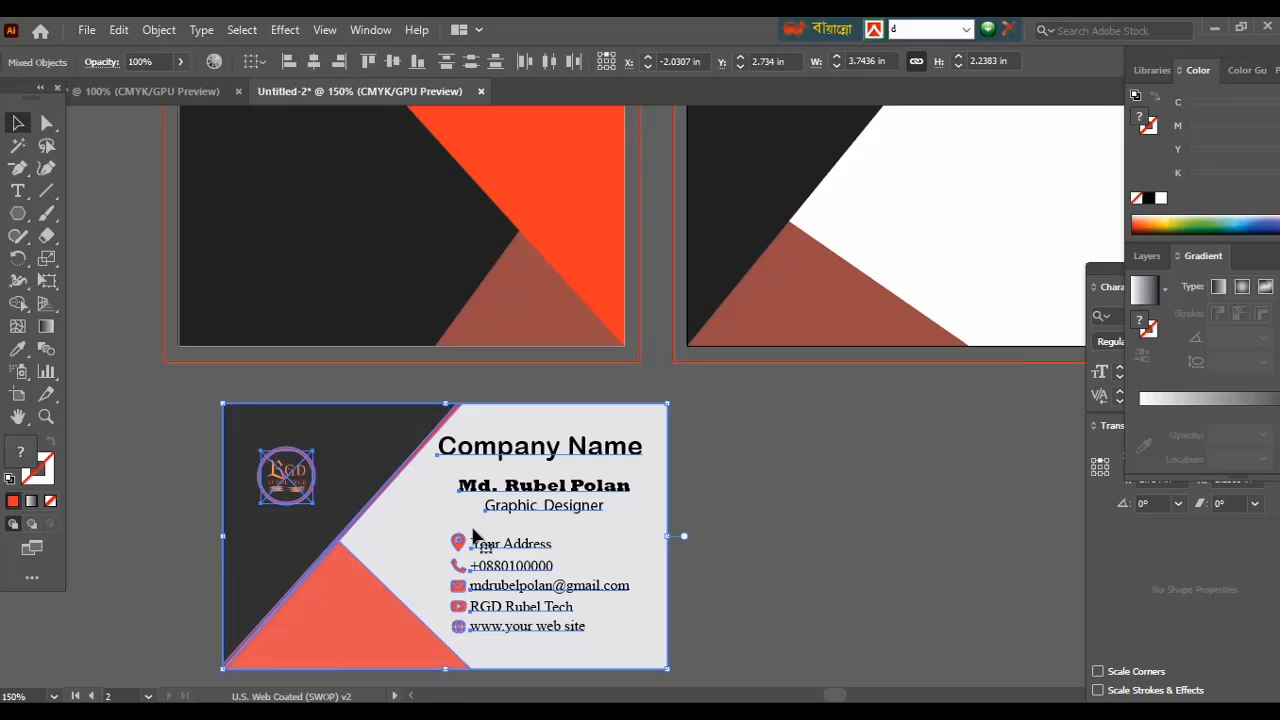
click(128, 453)
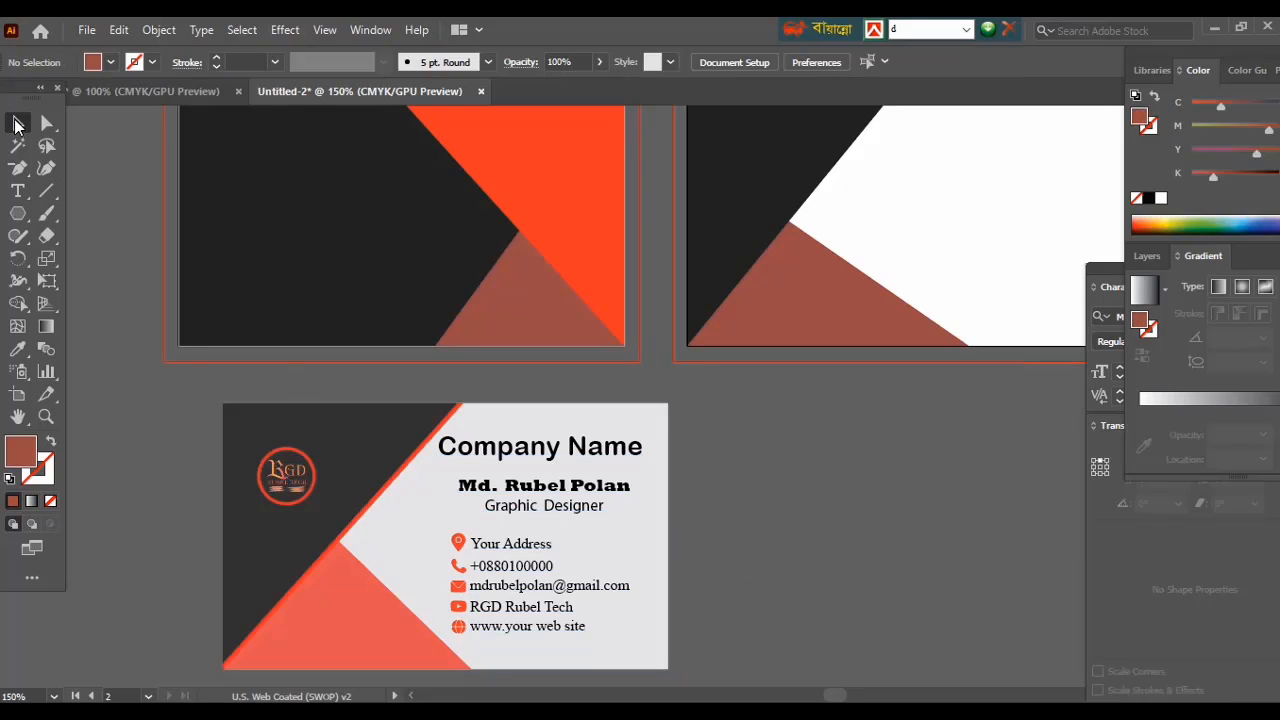
click(517, 300)
key(i)
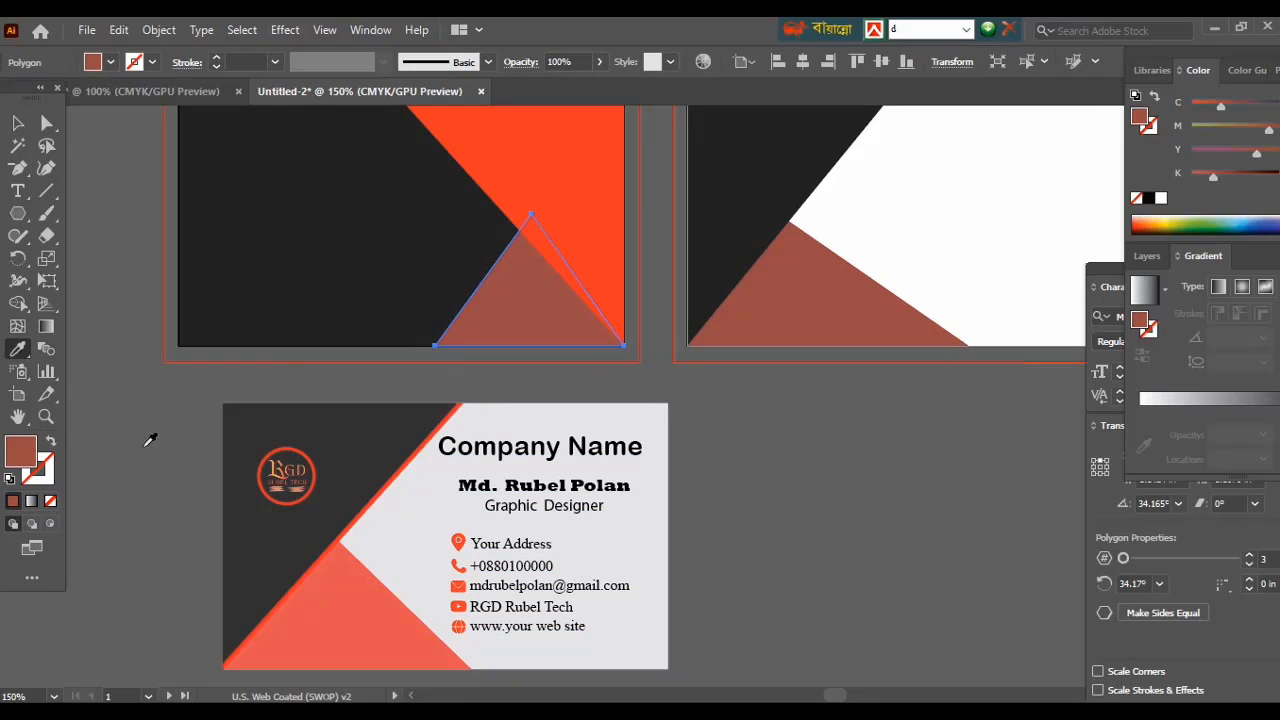
click(328, 616)
key(v)
click(113, 350)
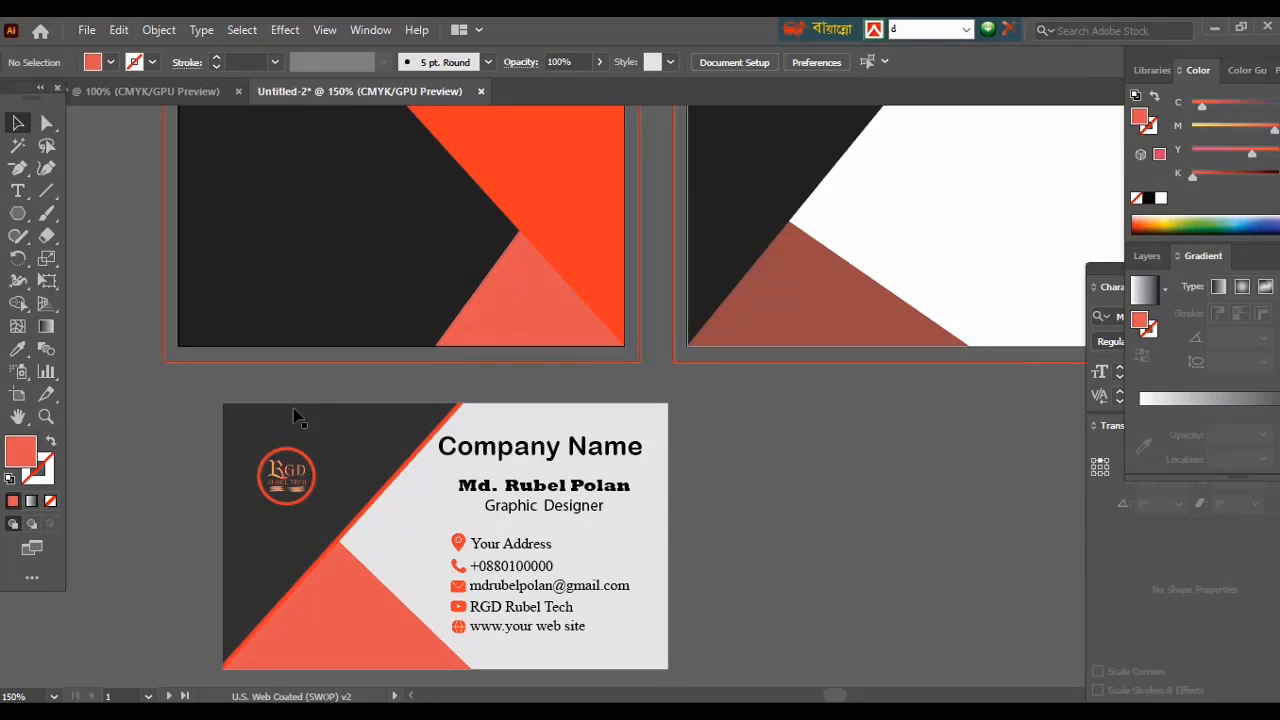
Recolour the second side's brown triangle with the same salmon colour.
click(743, 310)
key(i)
click(495, 308)
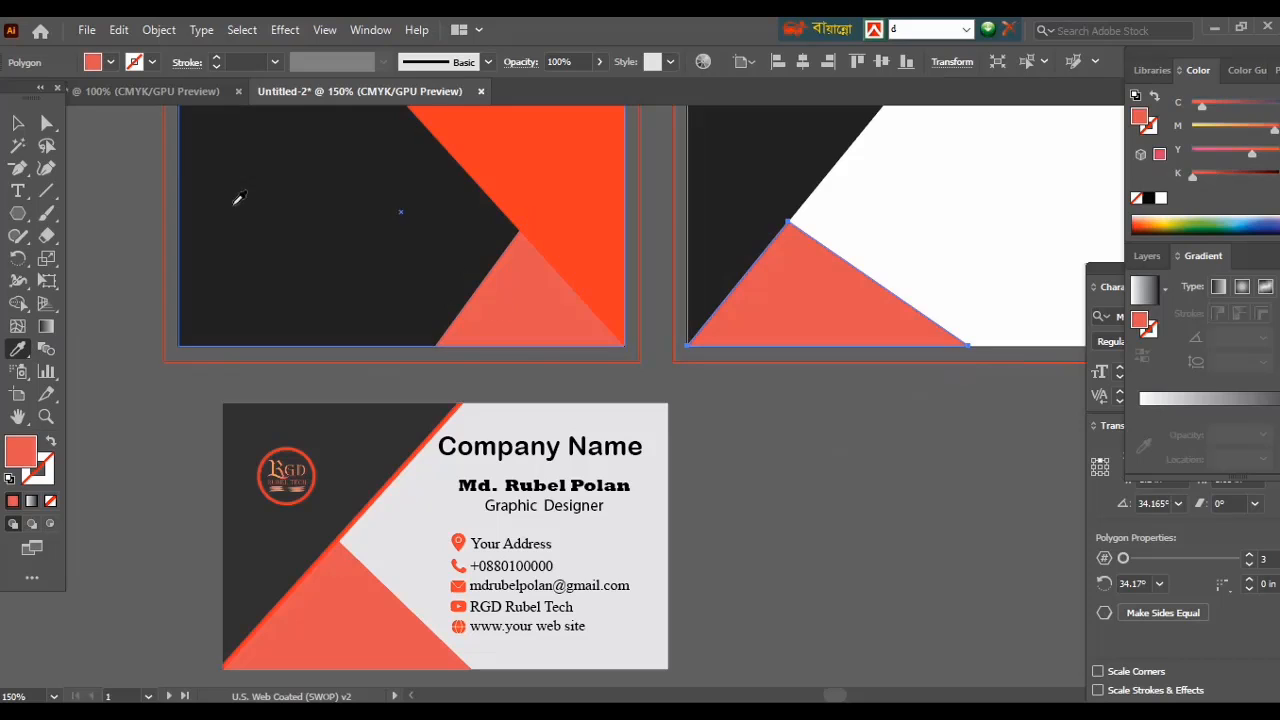
key(v)
click(103, 200)
click(716, 215)
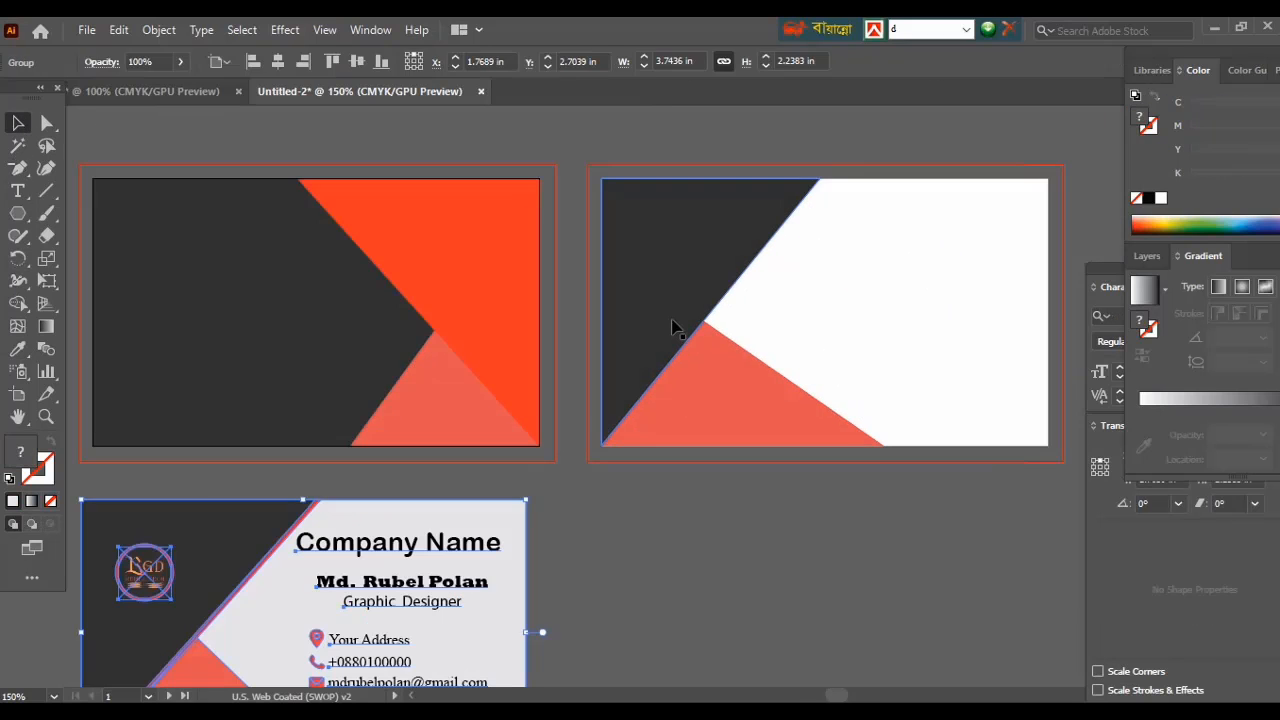
click(677, 323)
click(737, 572)
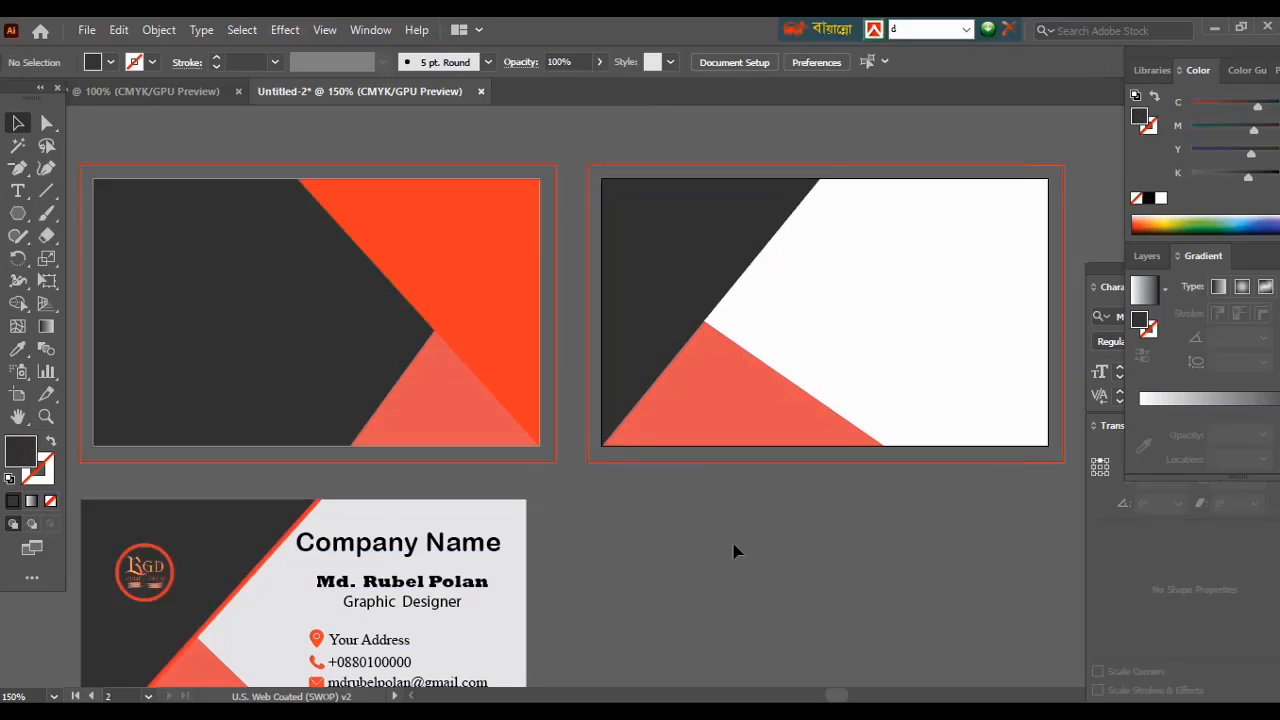
Type 'Company Name', the person's name, and 'Graphic Designer' as three lines on the back card.
click(18, 191)
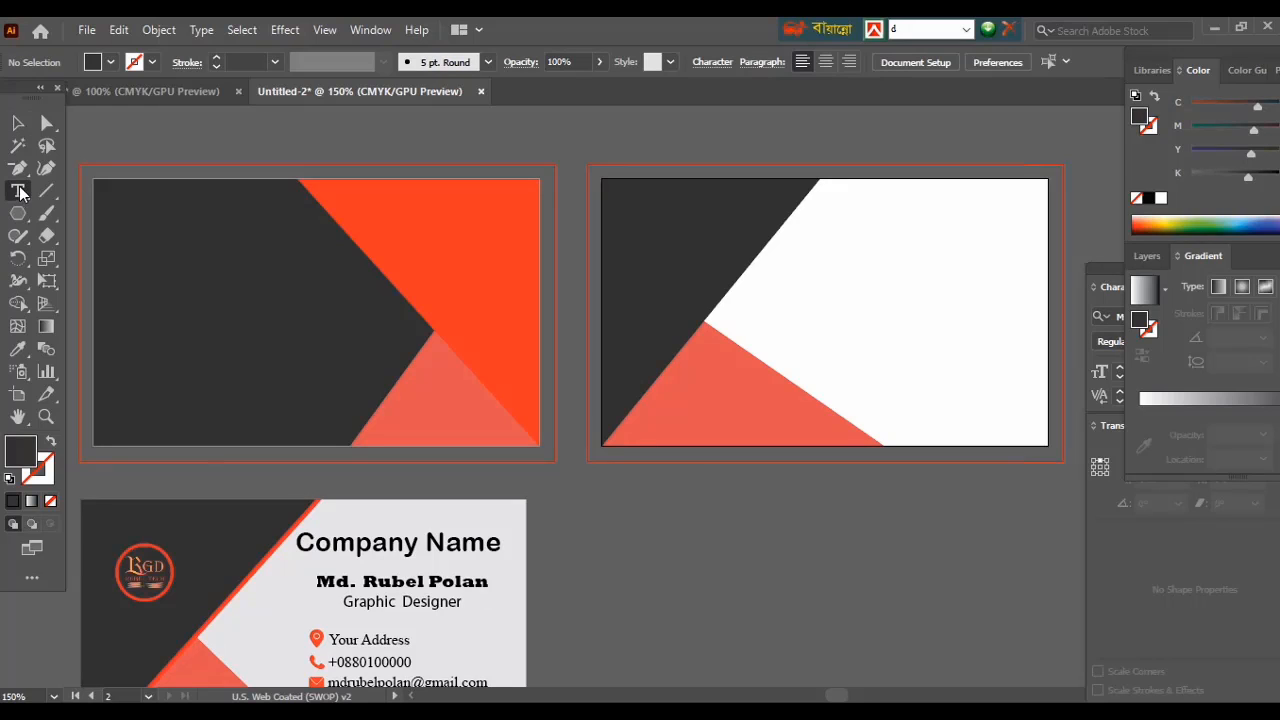
click(796, 246)
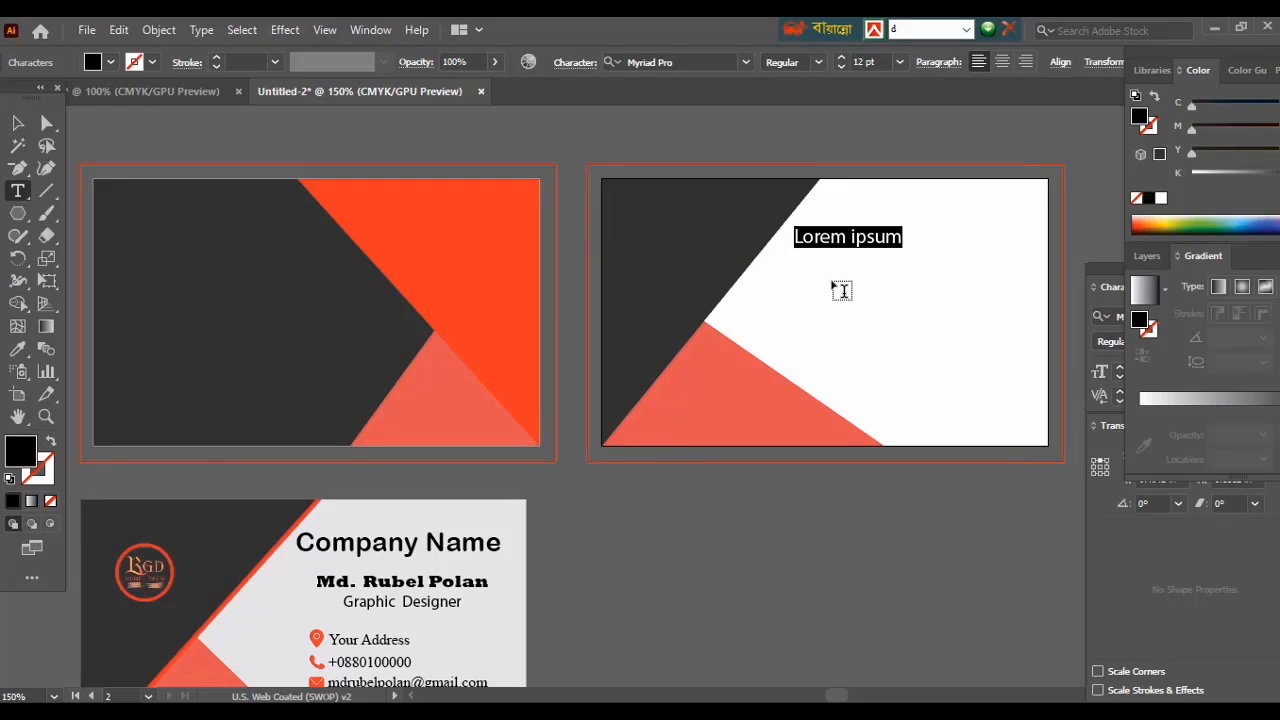
text(q)
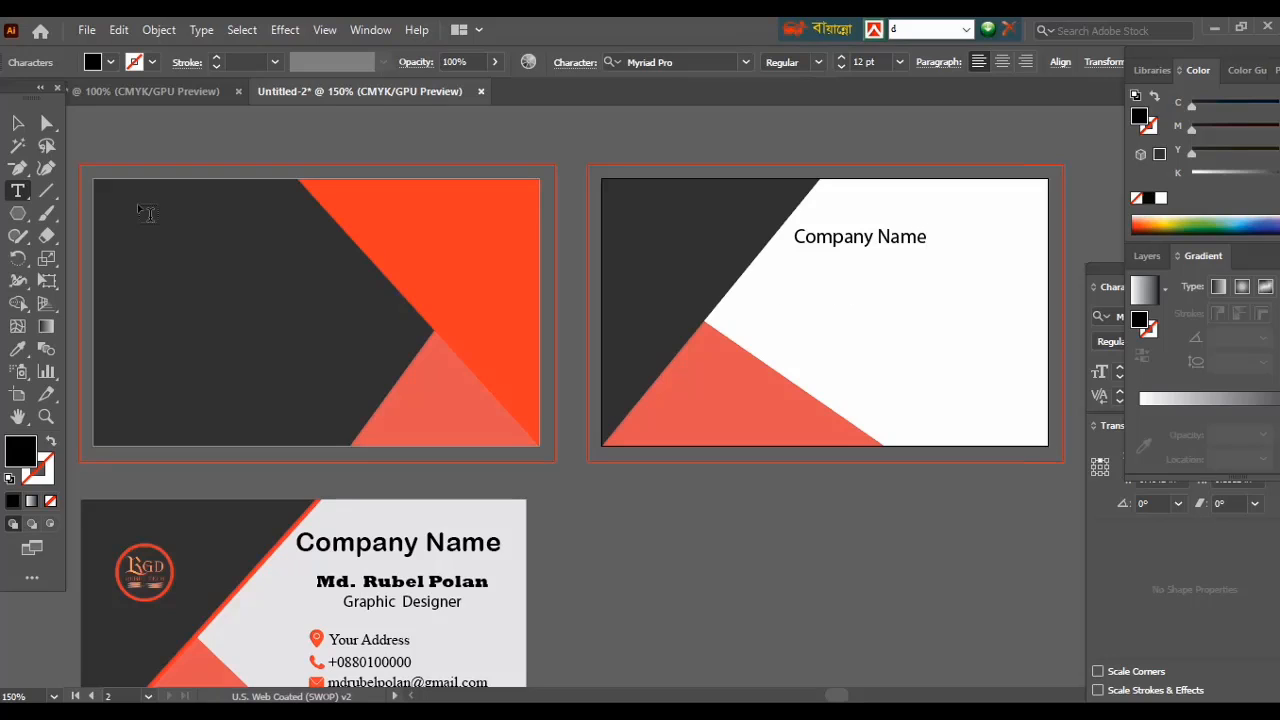
click(808, 280)
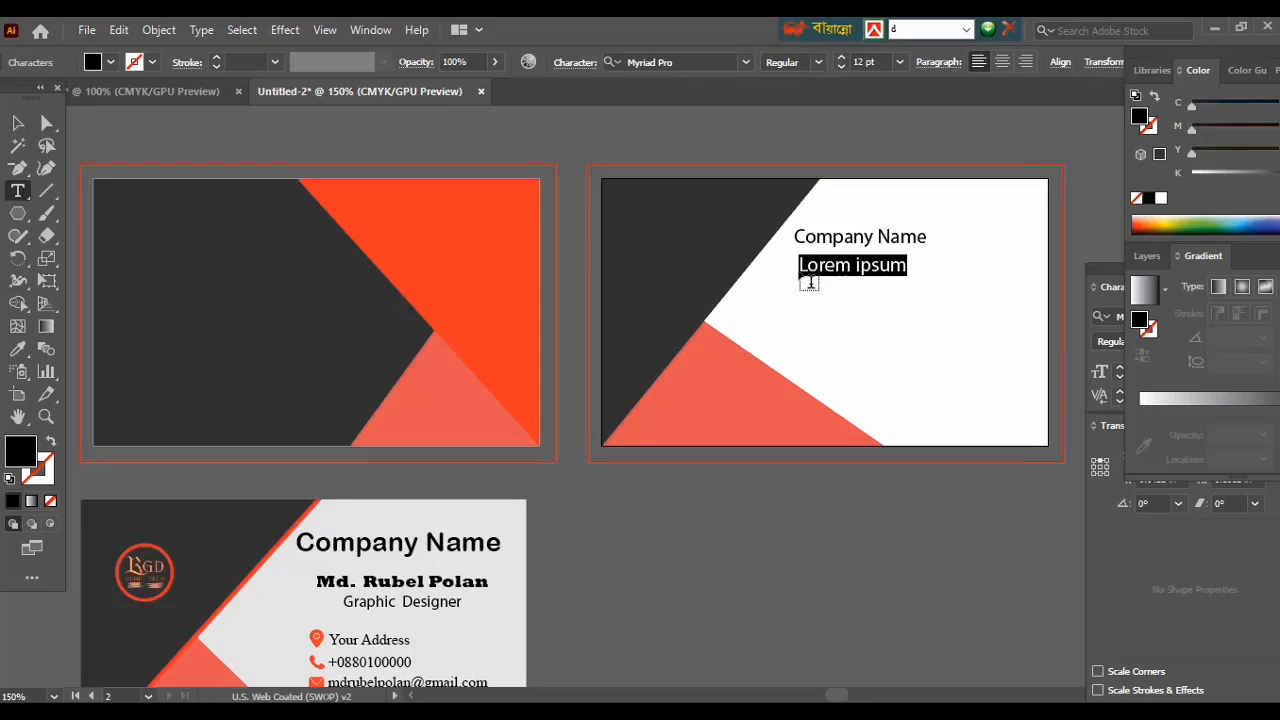
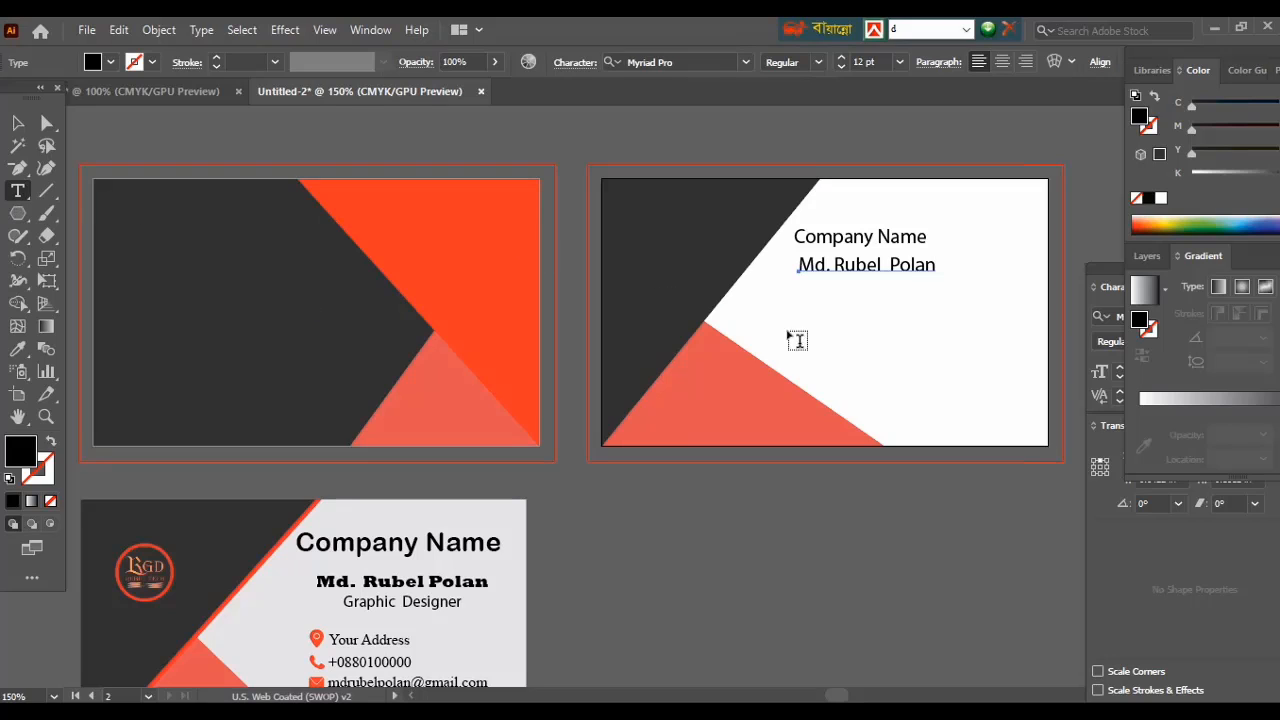
click(798, 296)
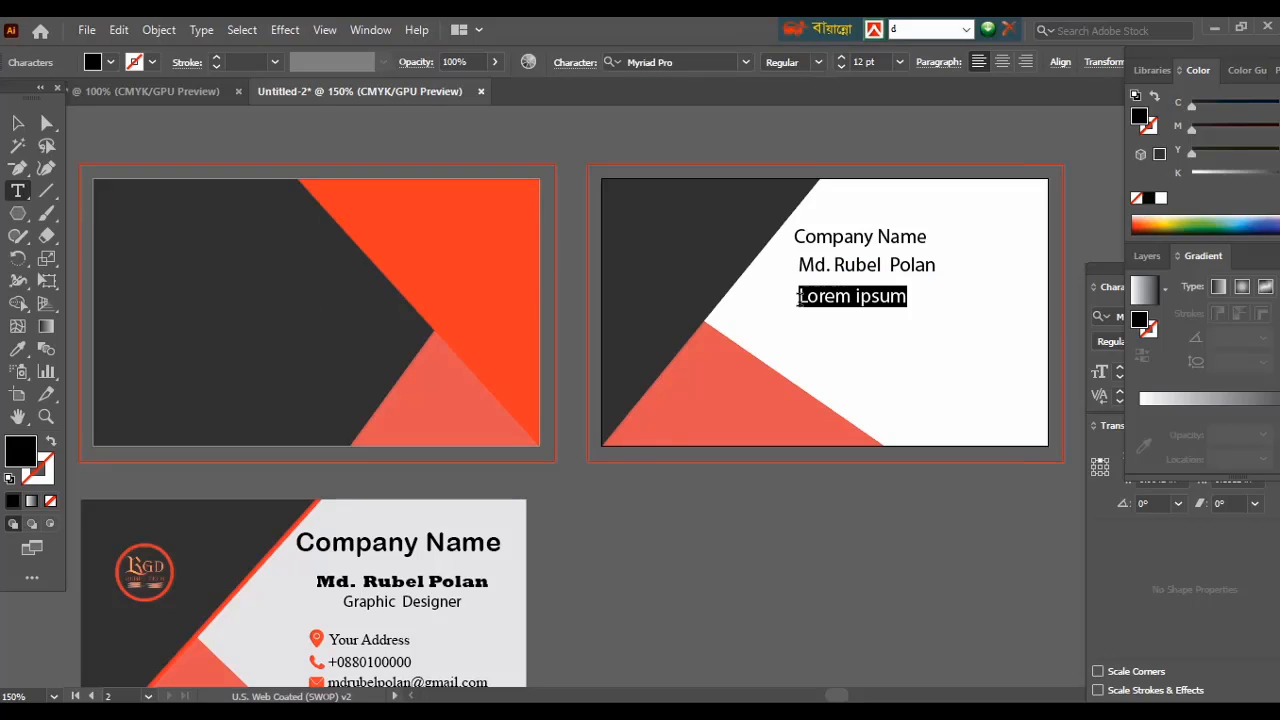
text(Graphic Designer)
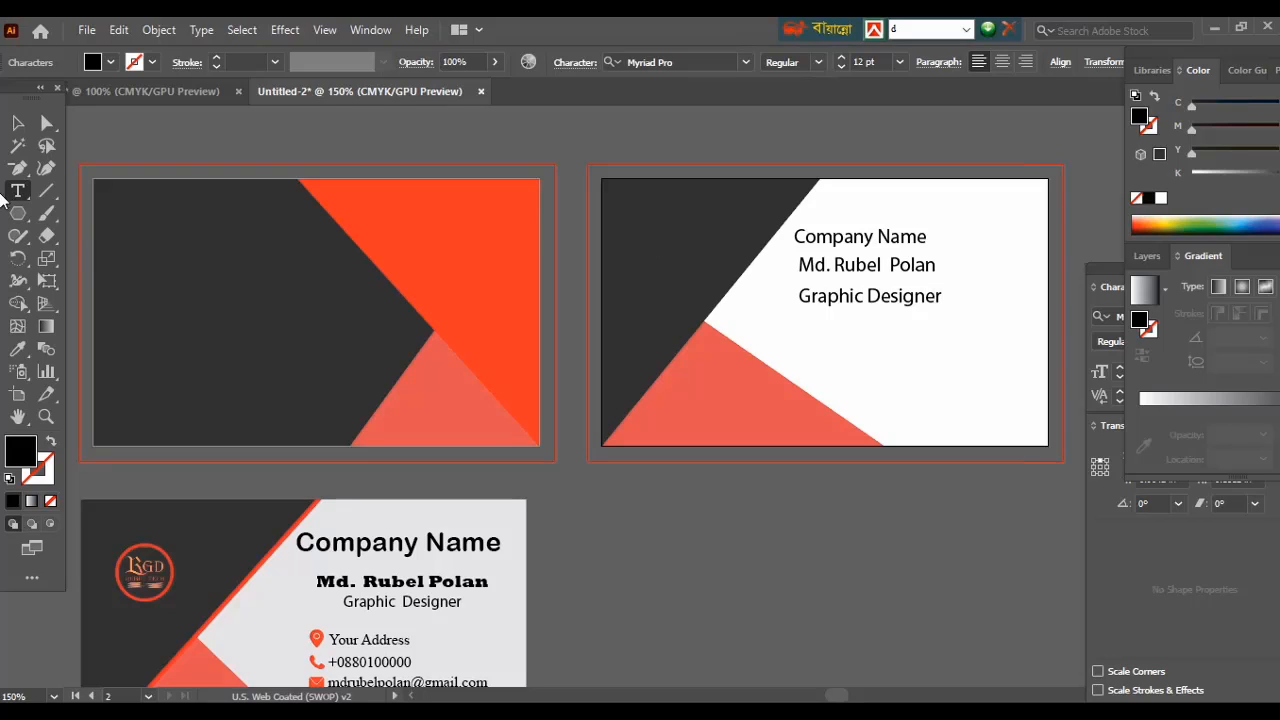
Enlarge the 'Company Name' text to about 20 pt.
click(17, 122)
click(843, 240)
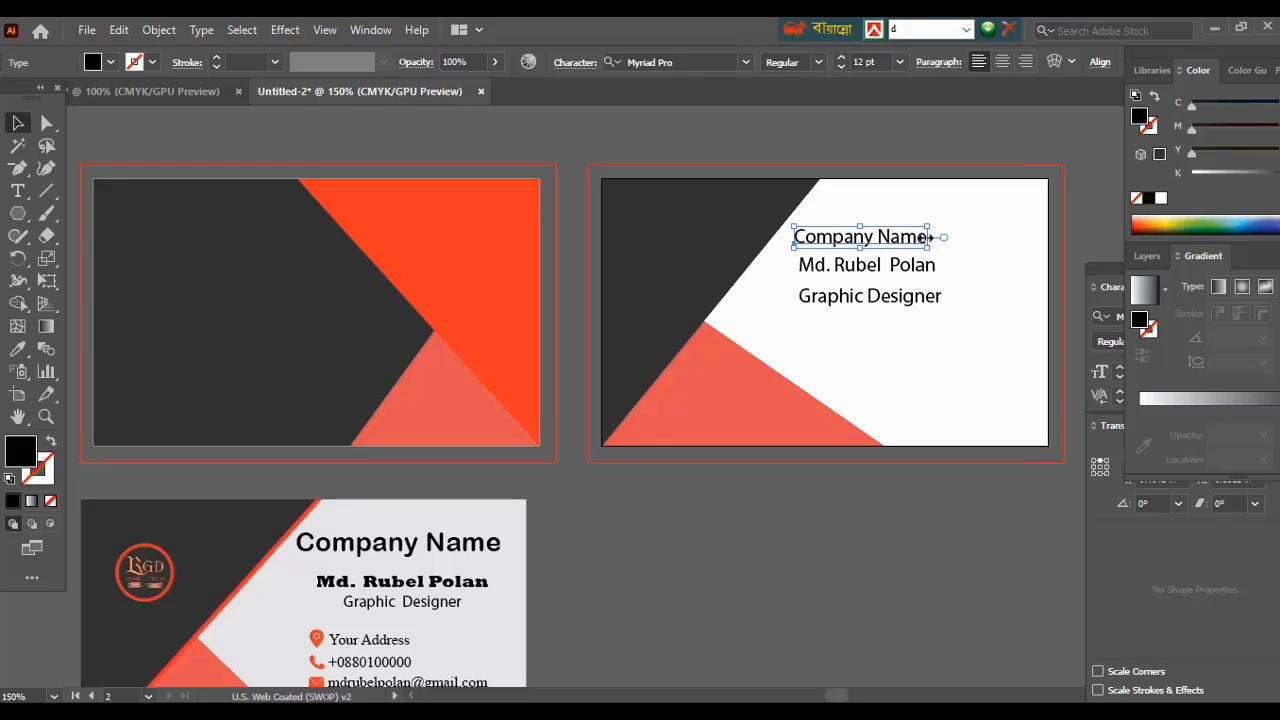
drag(930, 237, 1068, 250)
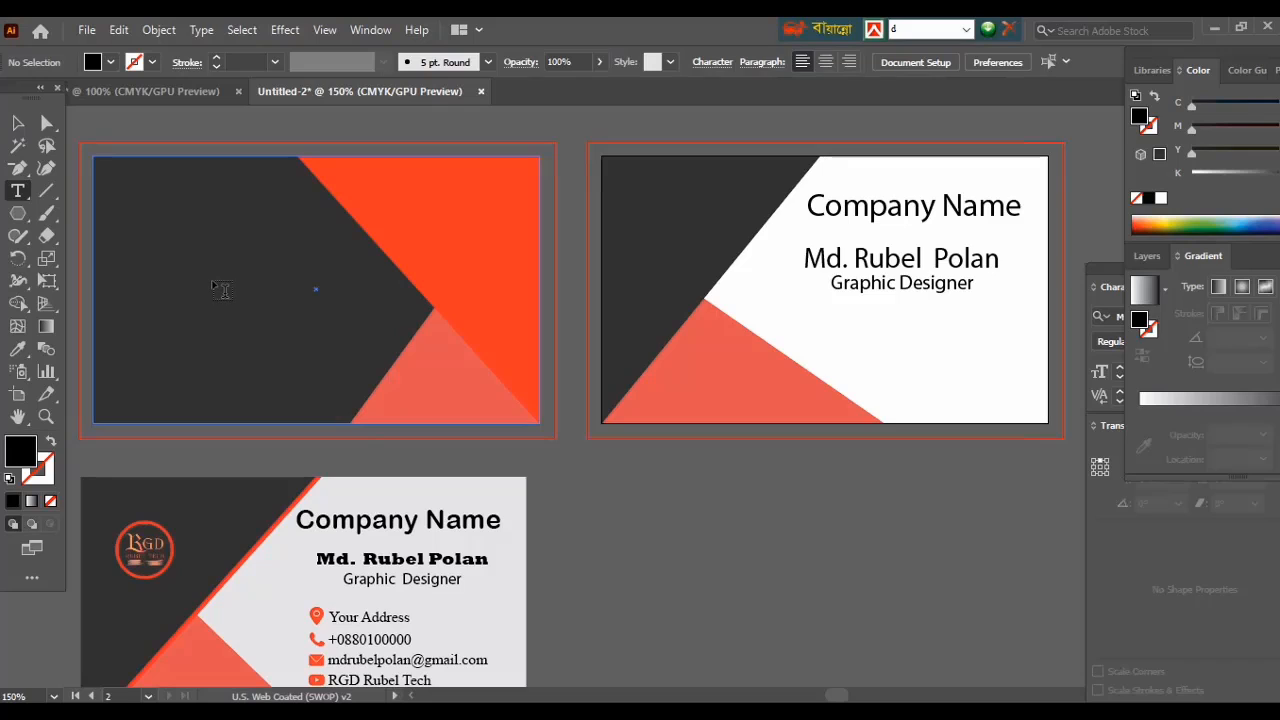
Type 'Youtube Channel' on the dark front side, convert it to outlines and fill it white.
click(222, 289)
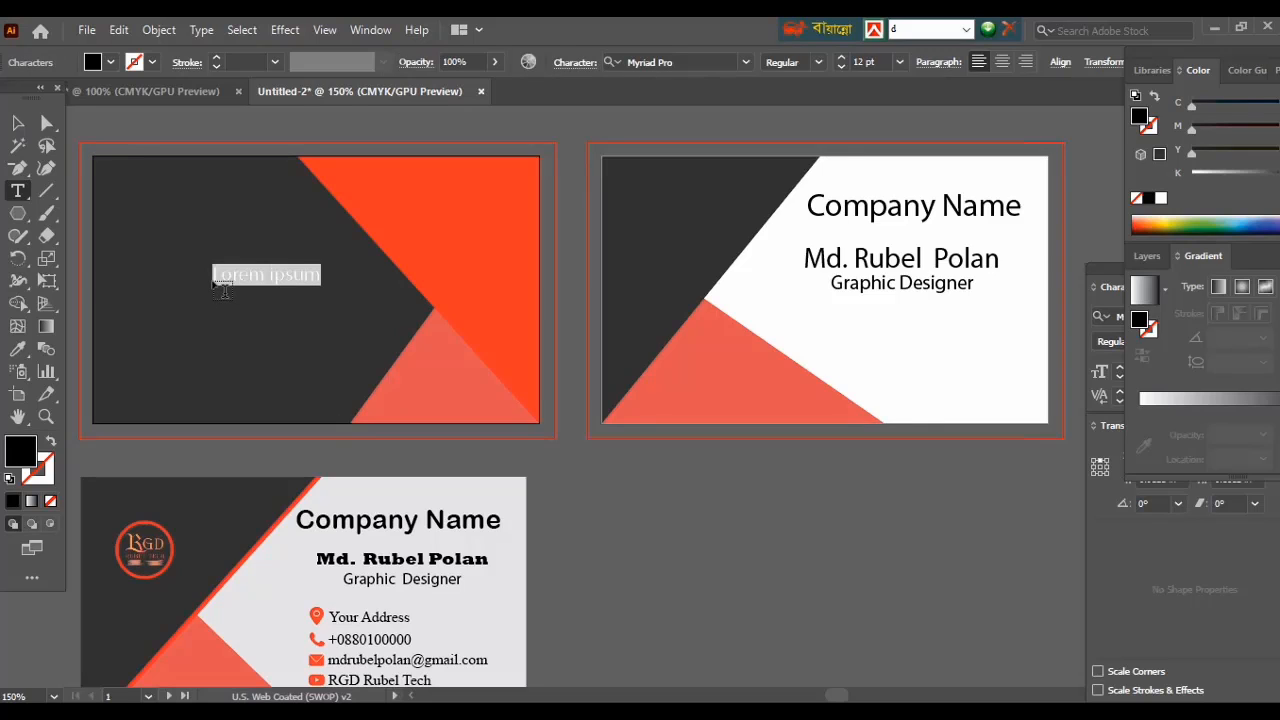
text(Youtube Channel)
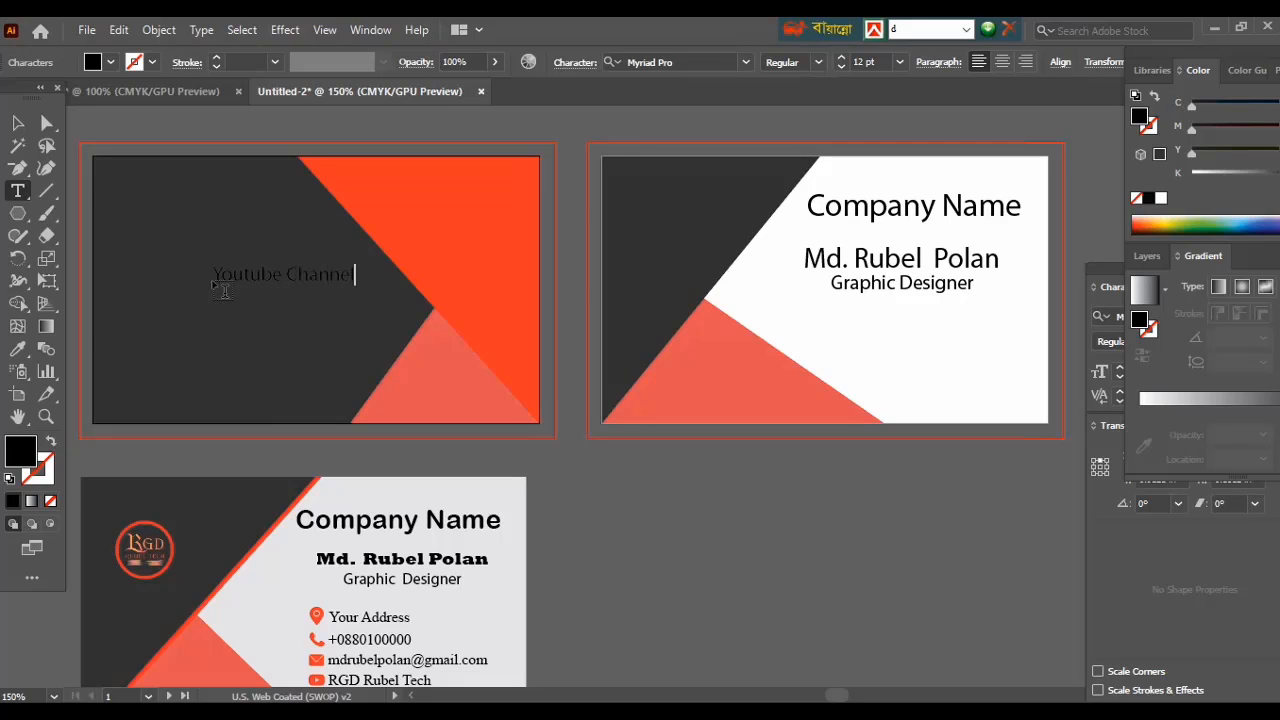
key(Escape)
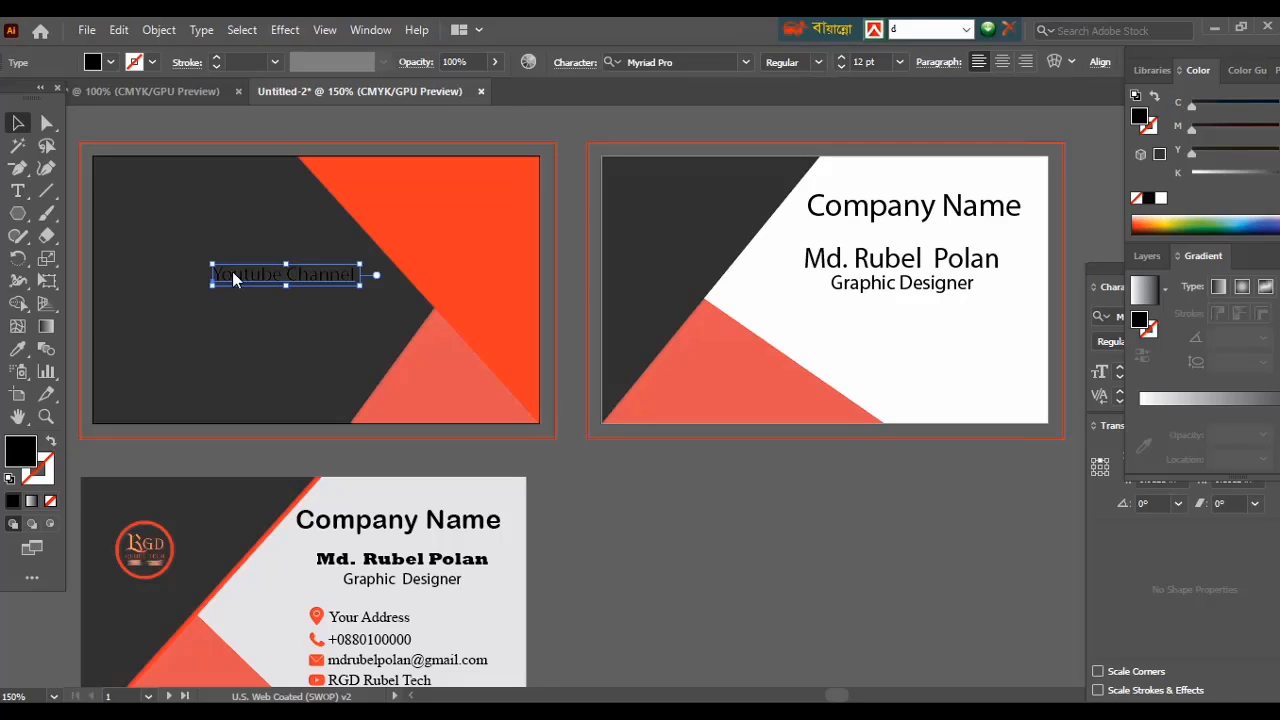
right_click(231, 270)
click(329, 400)
click(17, 350)
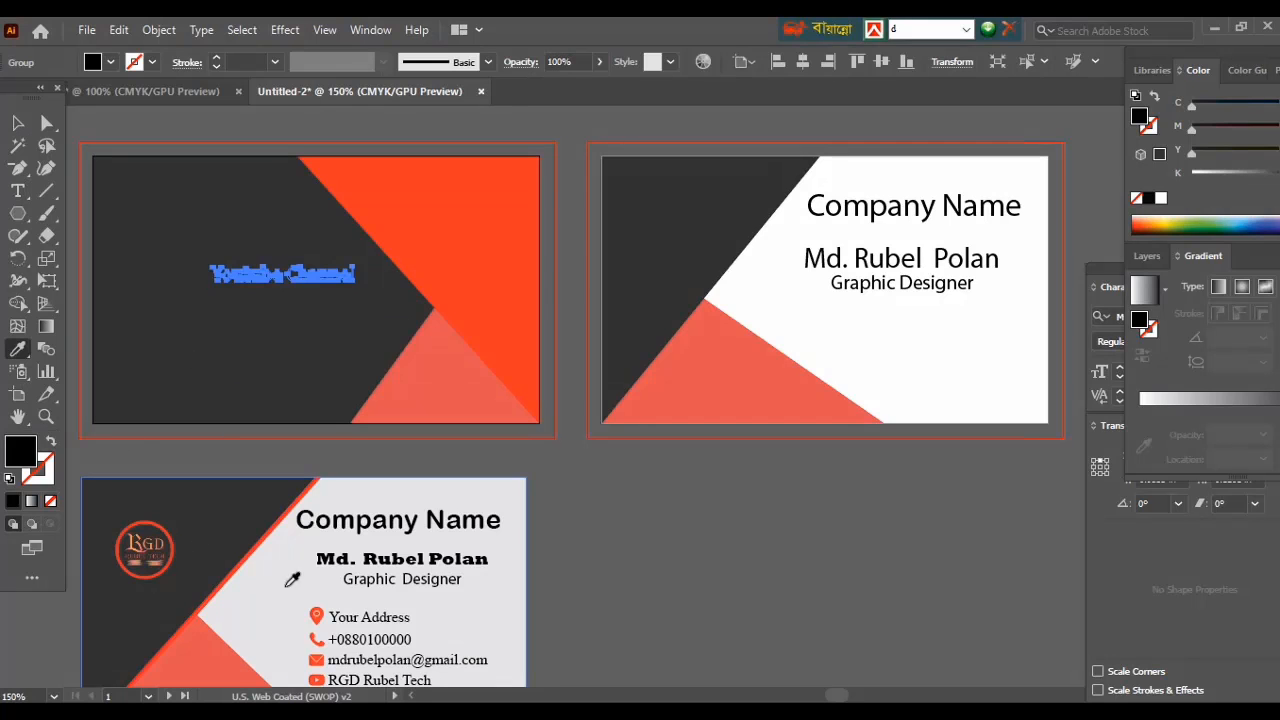
click(786, 323)
Stretch the Youtube Channel lettering wider and lower it into the middle of the dark side.
key(v)
drag(355, 283, 440, 285)
drag(210, 275, 186, 275)
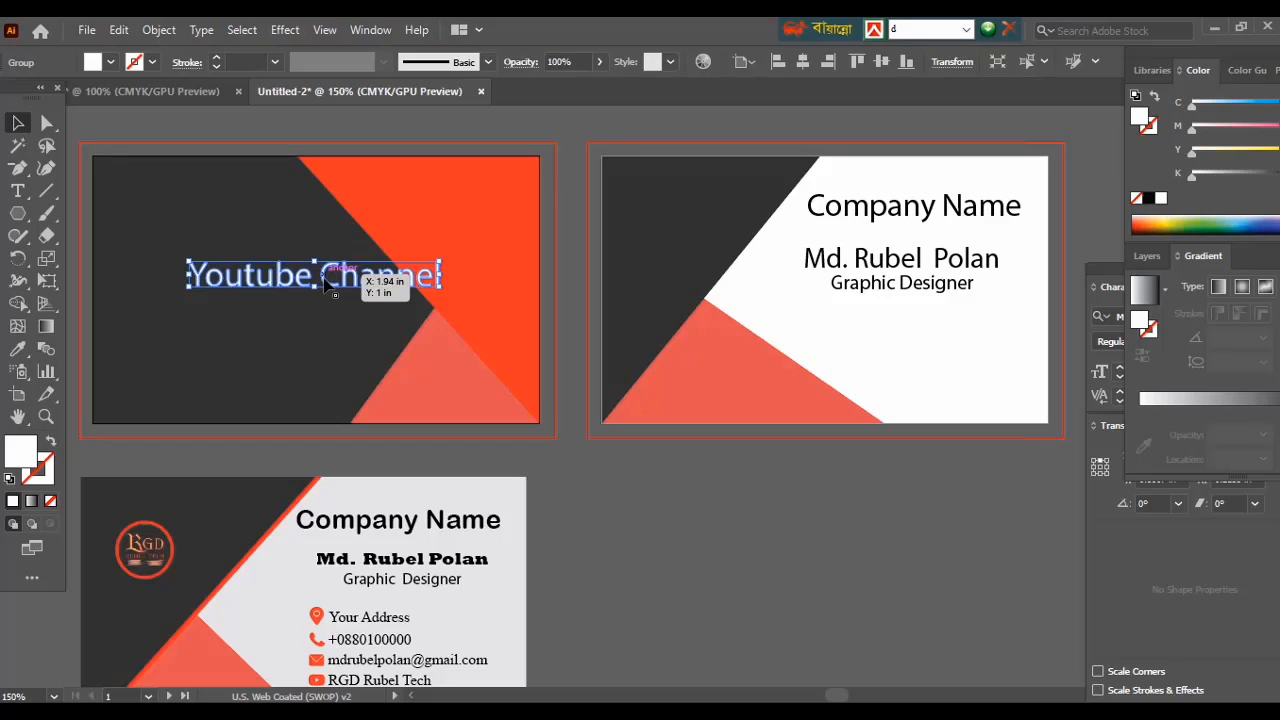
drag(325, 285, 307, 309)
click(677, 487)
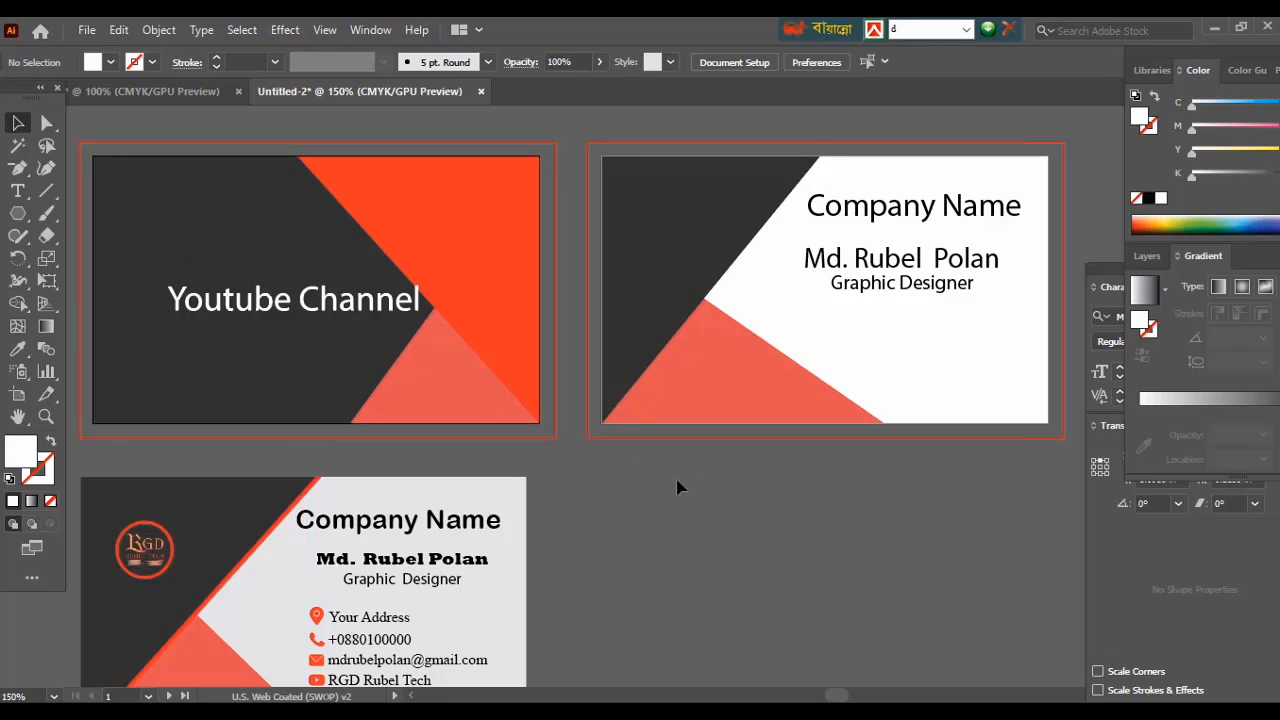
click(292, 306)
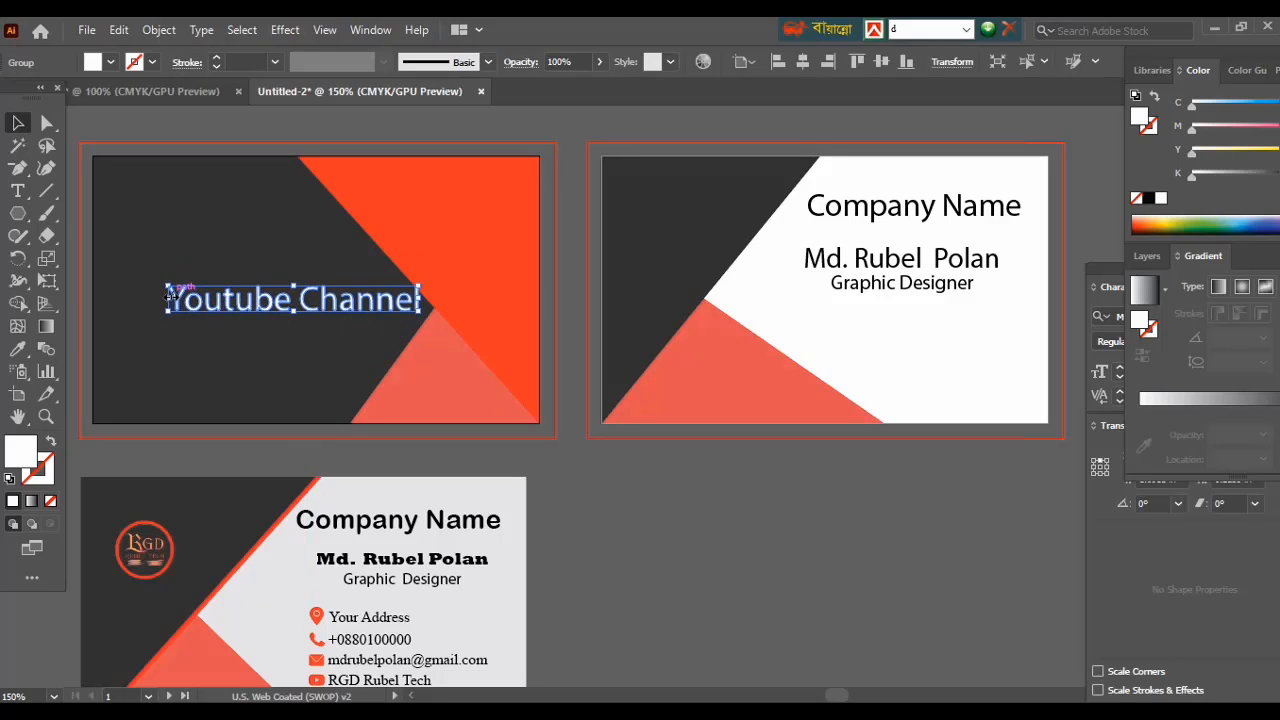
drag(170, 295, 254, 314)
click(680, 517)
click(678, 564)
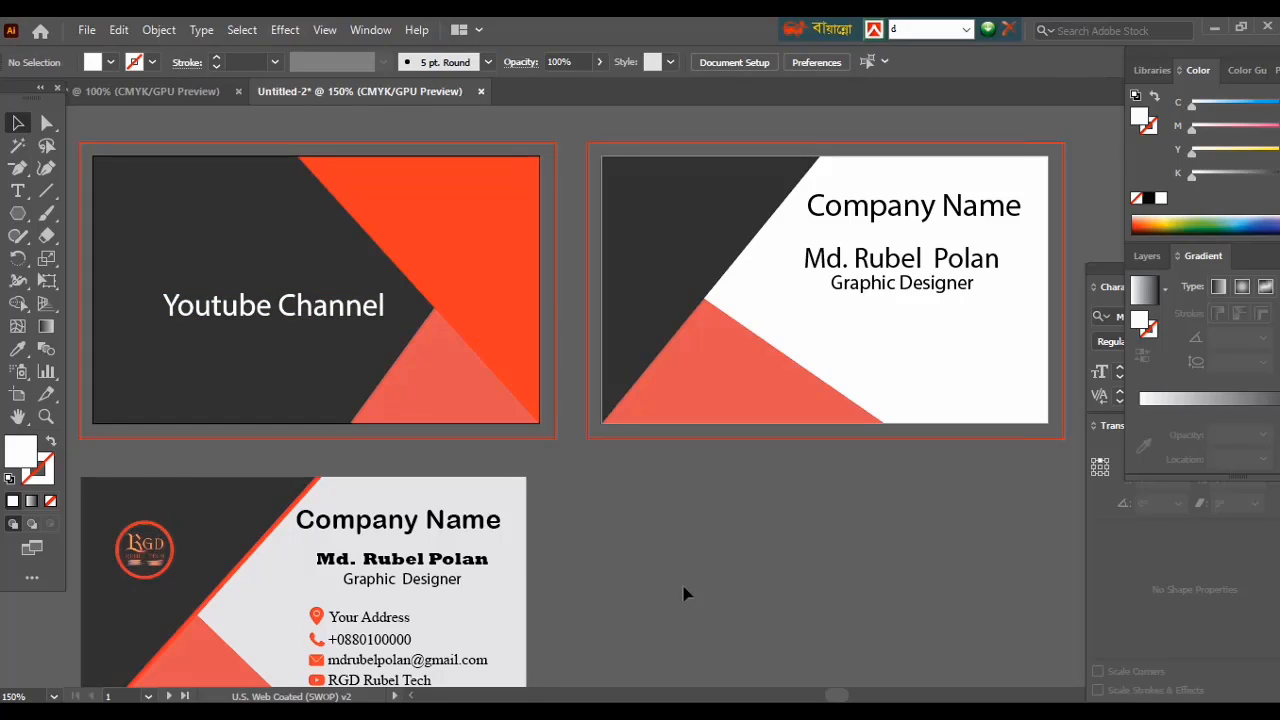
drag(85, 470, 511, 674)
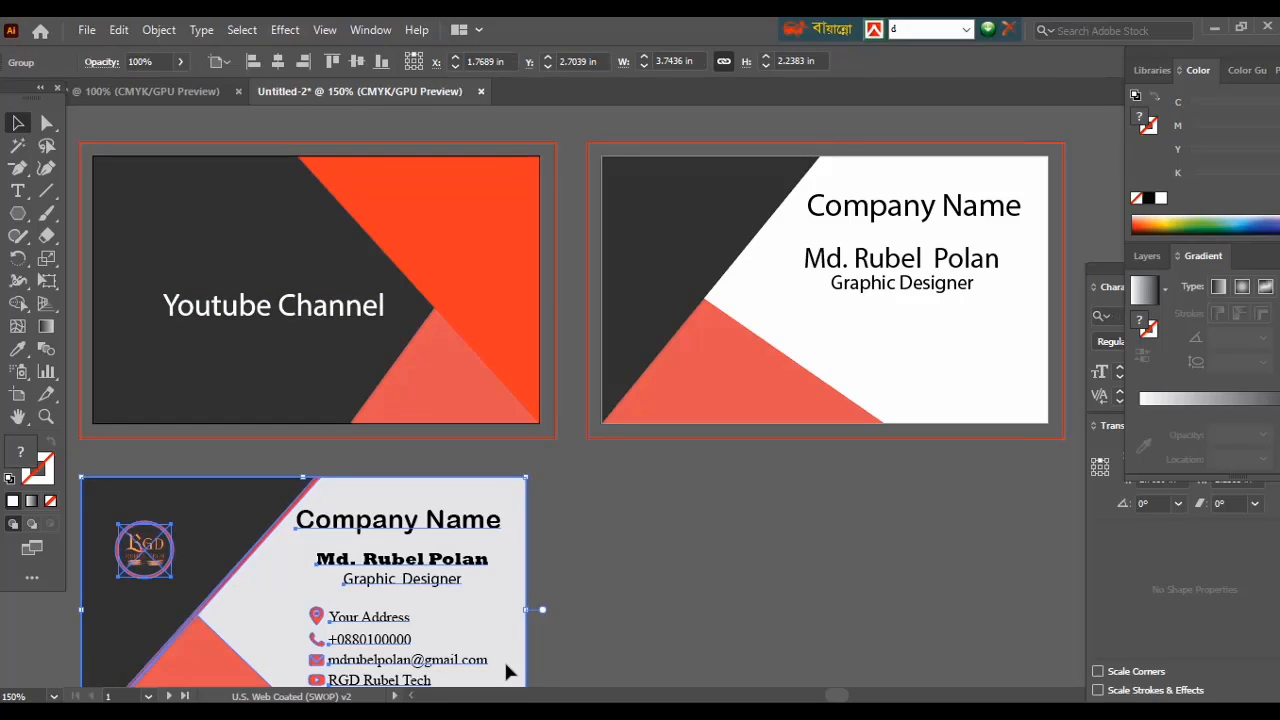
Bring the RGD logo over from the other document and place it above Youtube Channel.
click(604, 617)
drag(414, 369, 282, 89)
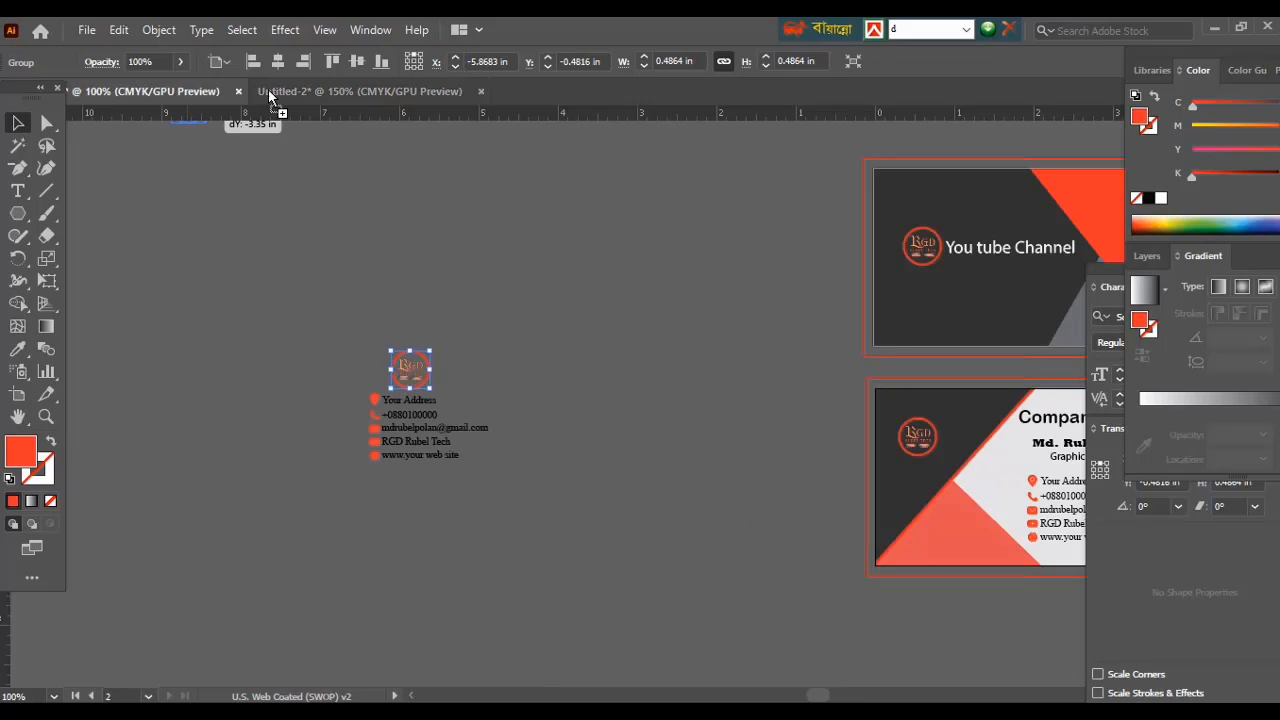
drag(254, 249, 280, 263)
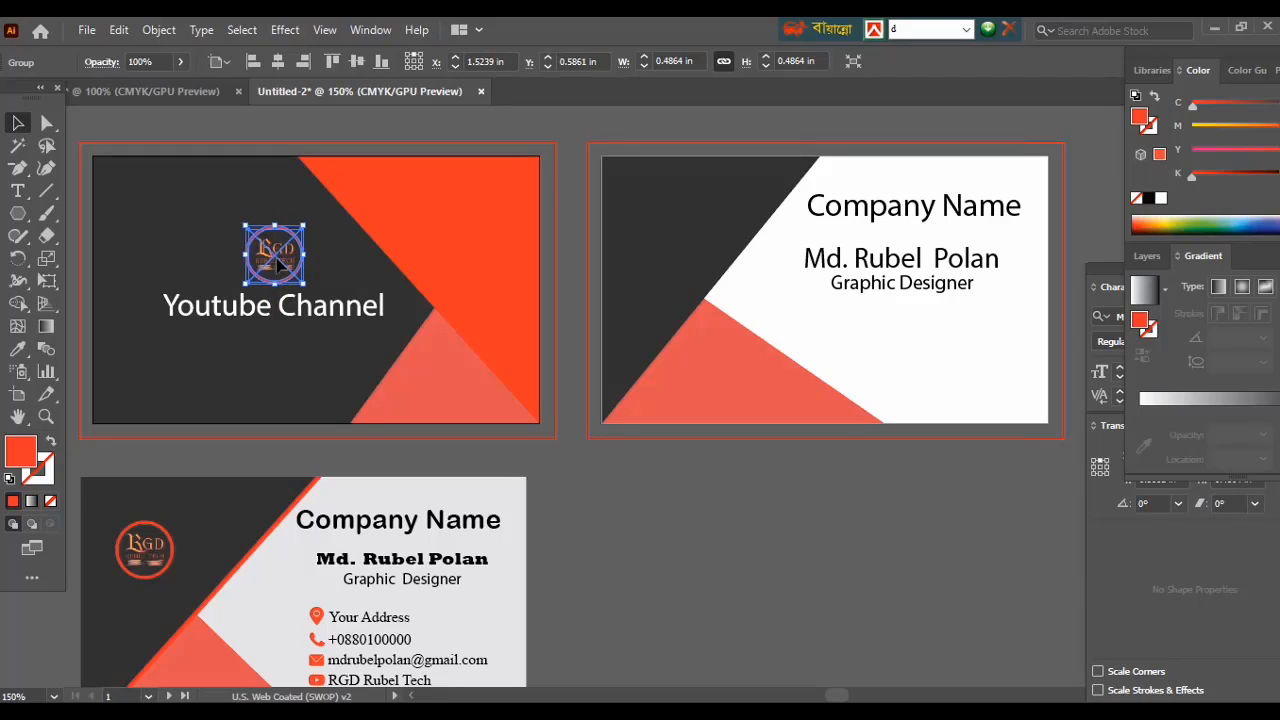
click(648, 513)
Horizontally centre the Youtube Channel lettering with the RGD logo.
click(272, 309)
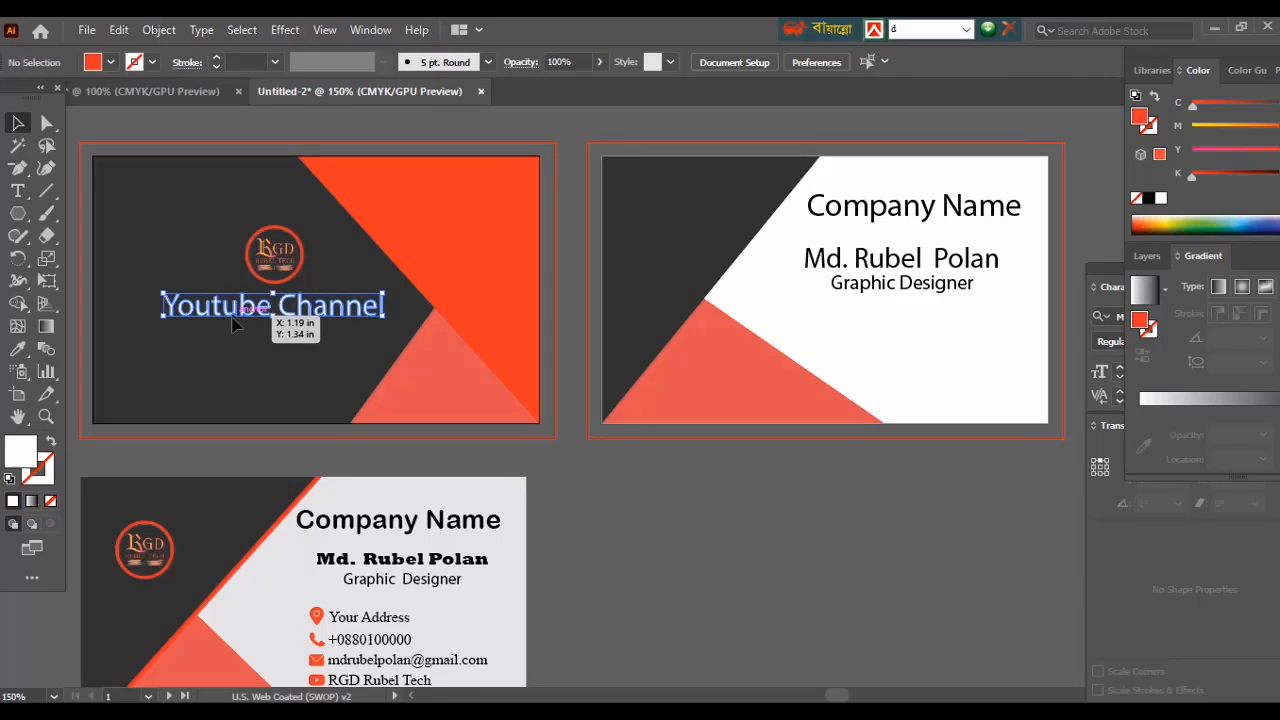
shift+click(254, 250)
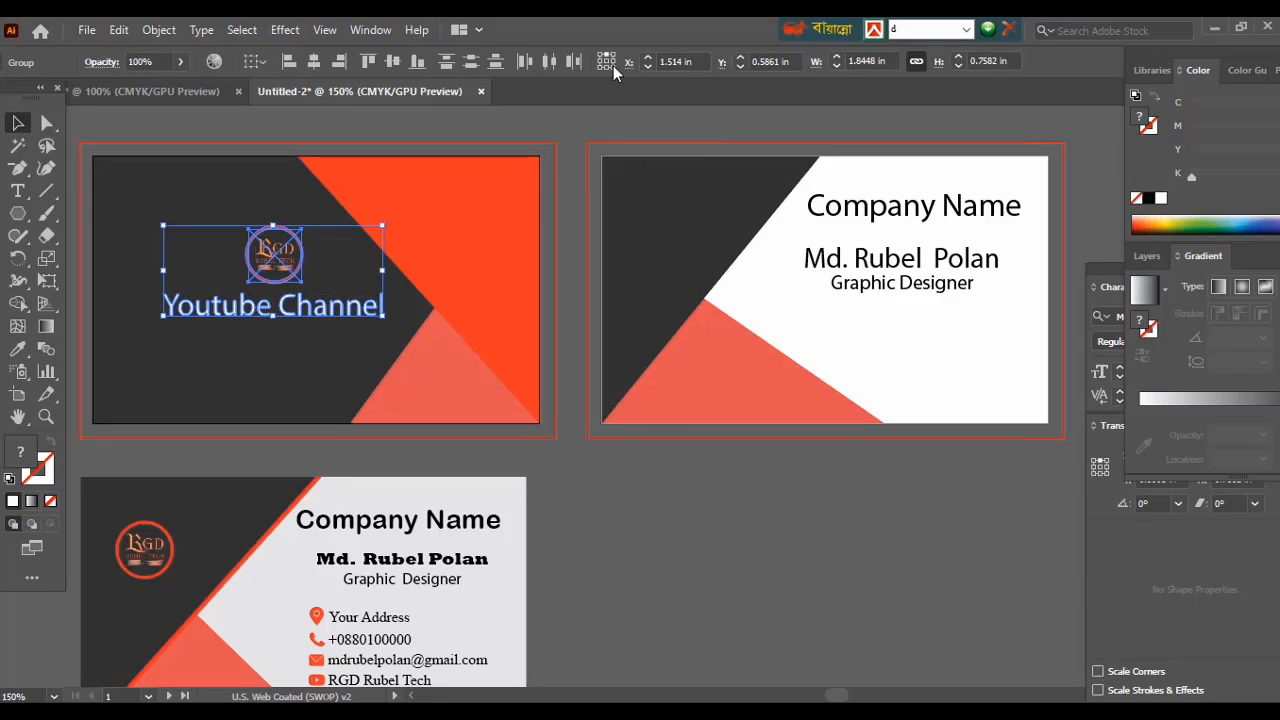
click(314, 62)
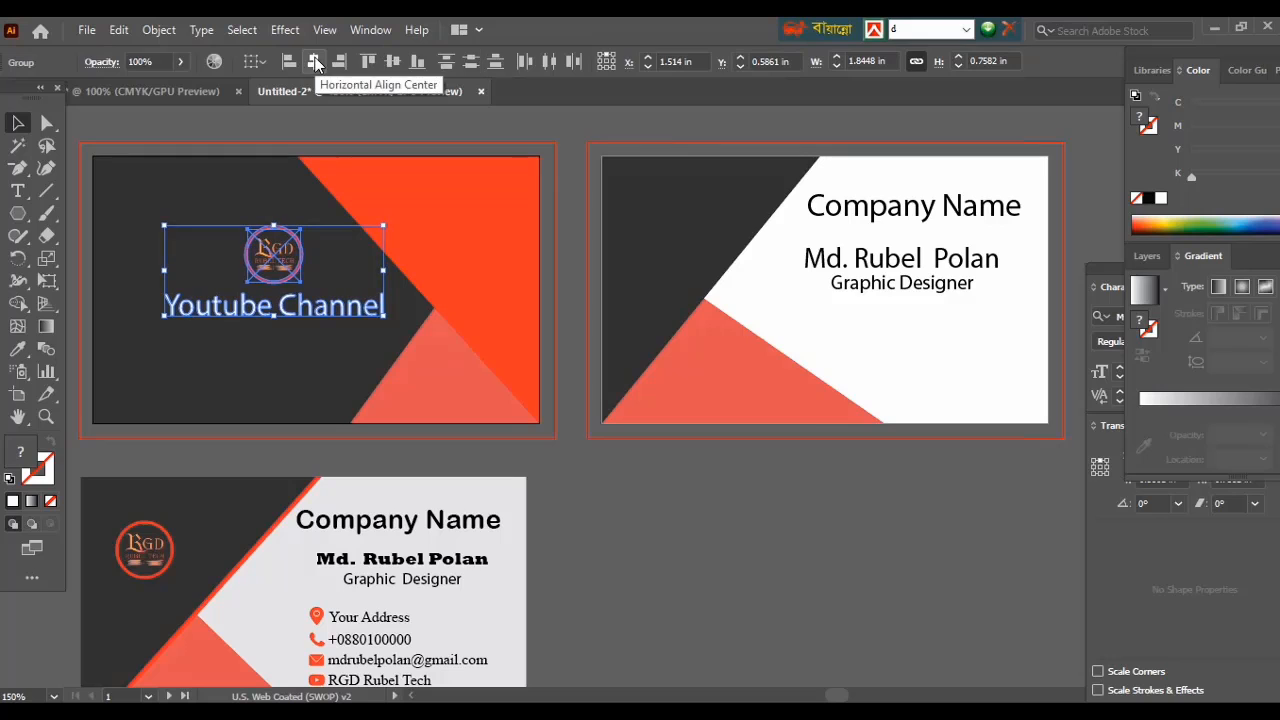
click(637, 582)
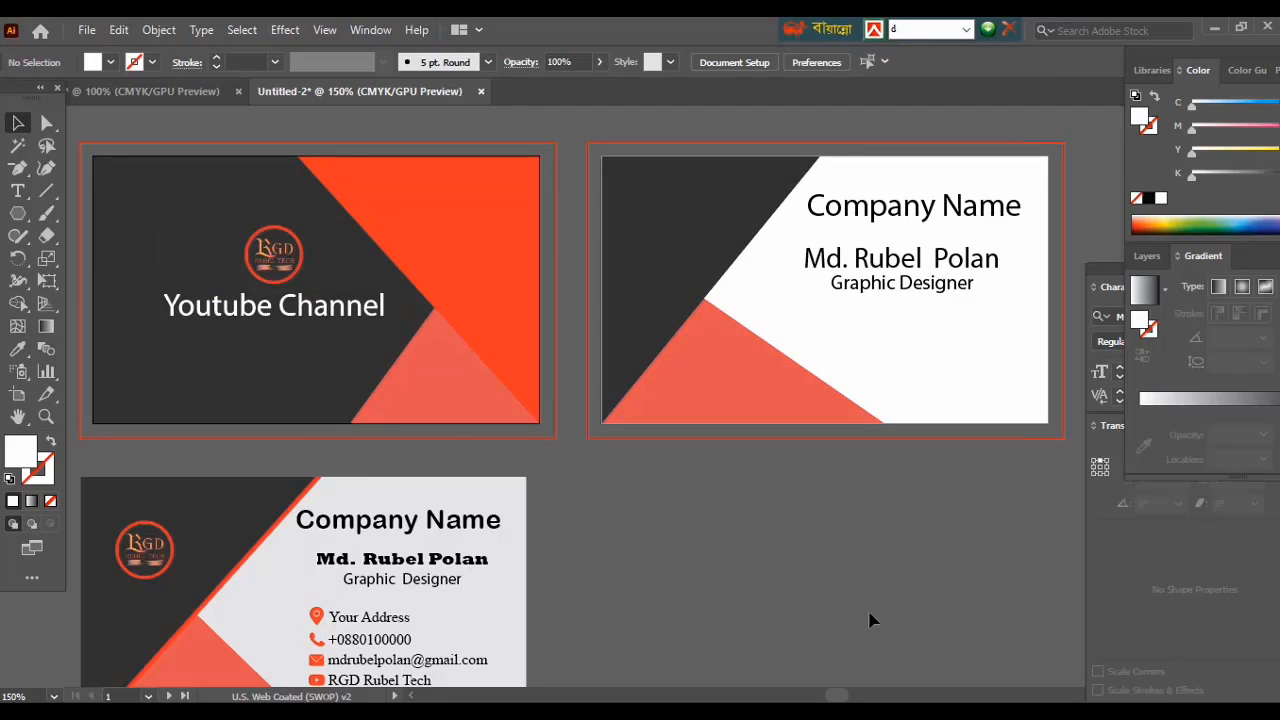
Put a copy of the RGD logo on the back card's dark corner.
click(272, 265)
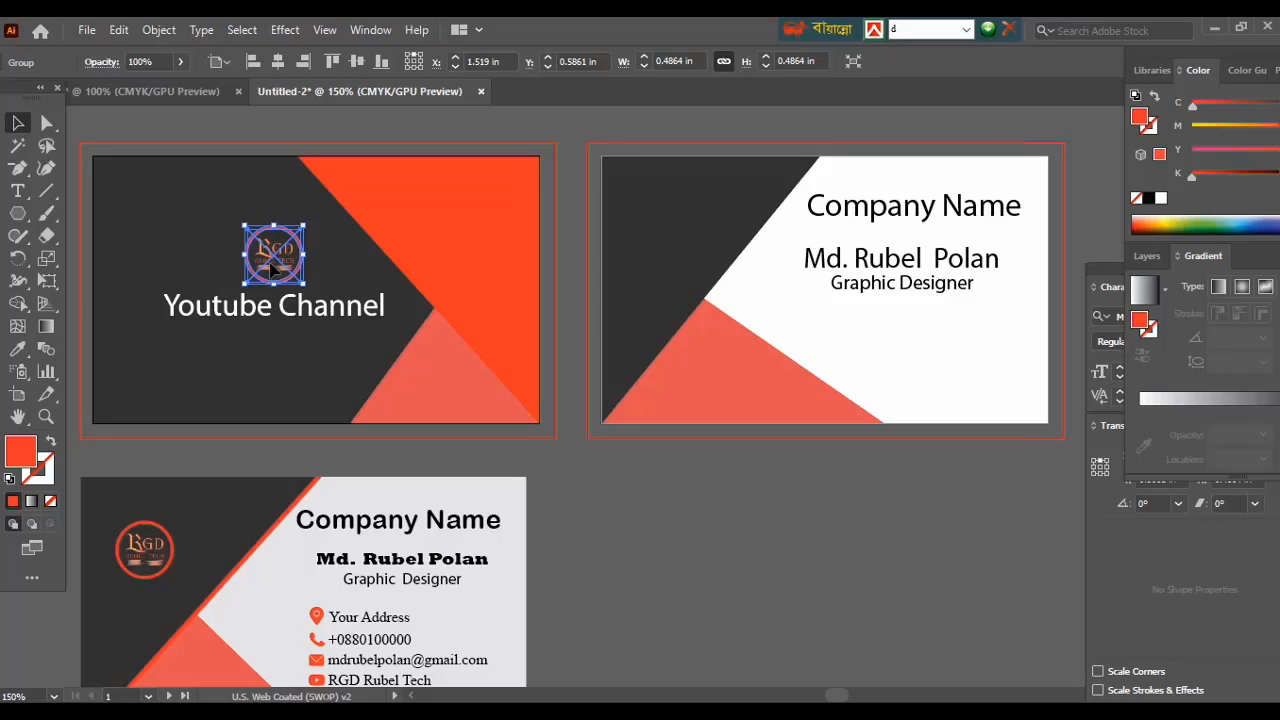
drag(276, 268, 670, 252)
click(727, 505)
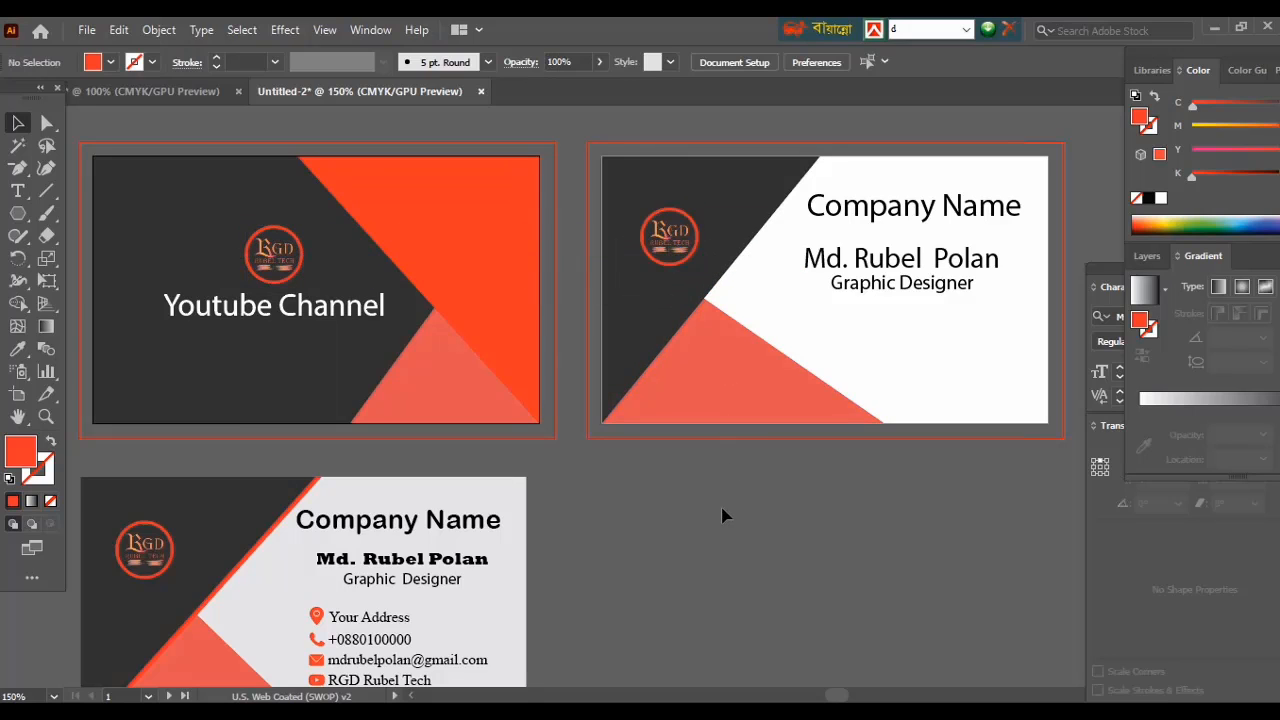
click(204, 91)
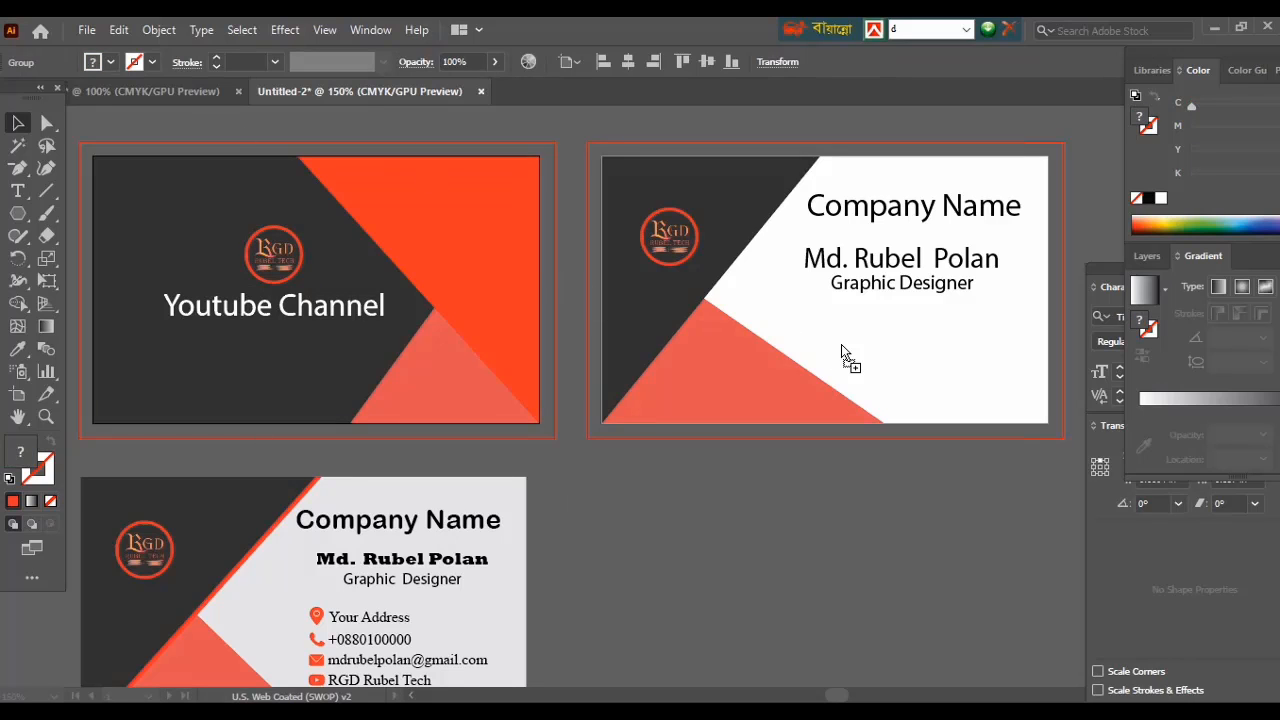
Place the five icon-led contact lines under Graphic Designer and nudge Company Name slightly up.
drag(841, 352, 841, 352)
key(ctrl+plus)
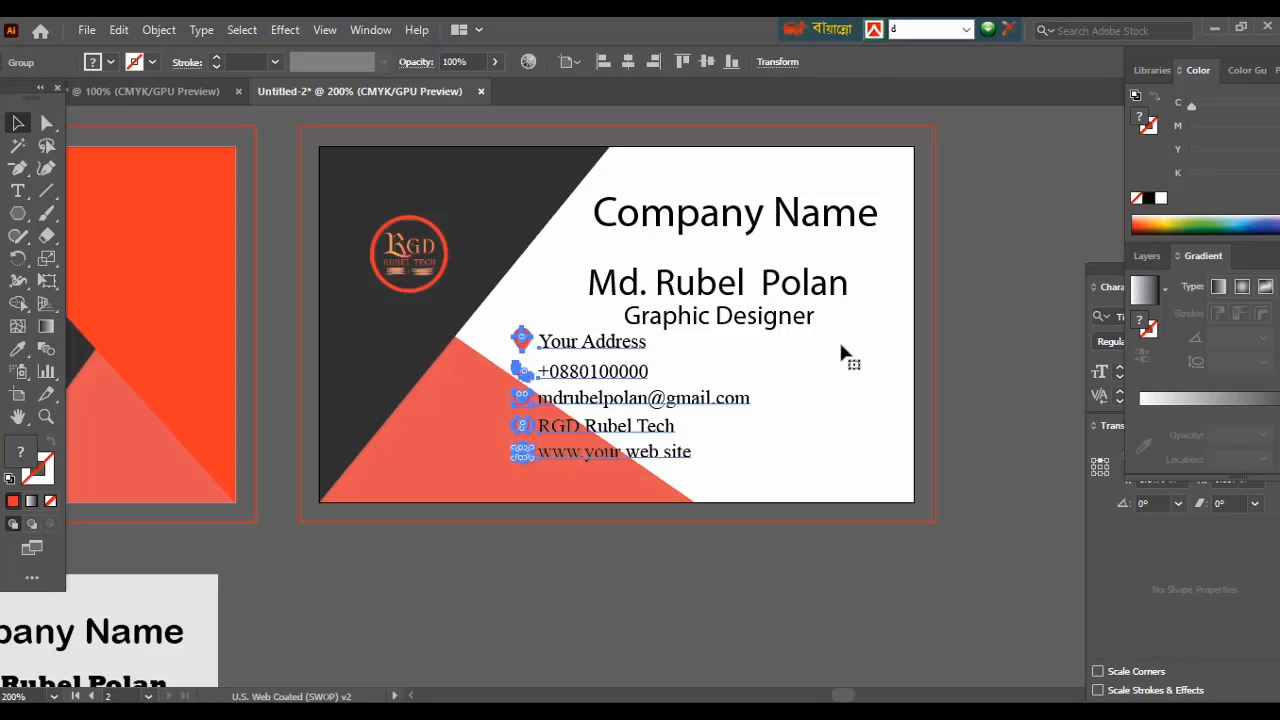
drag(603, 371, 744, 381)
click(786, 603)
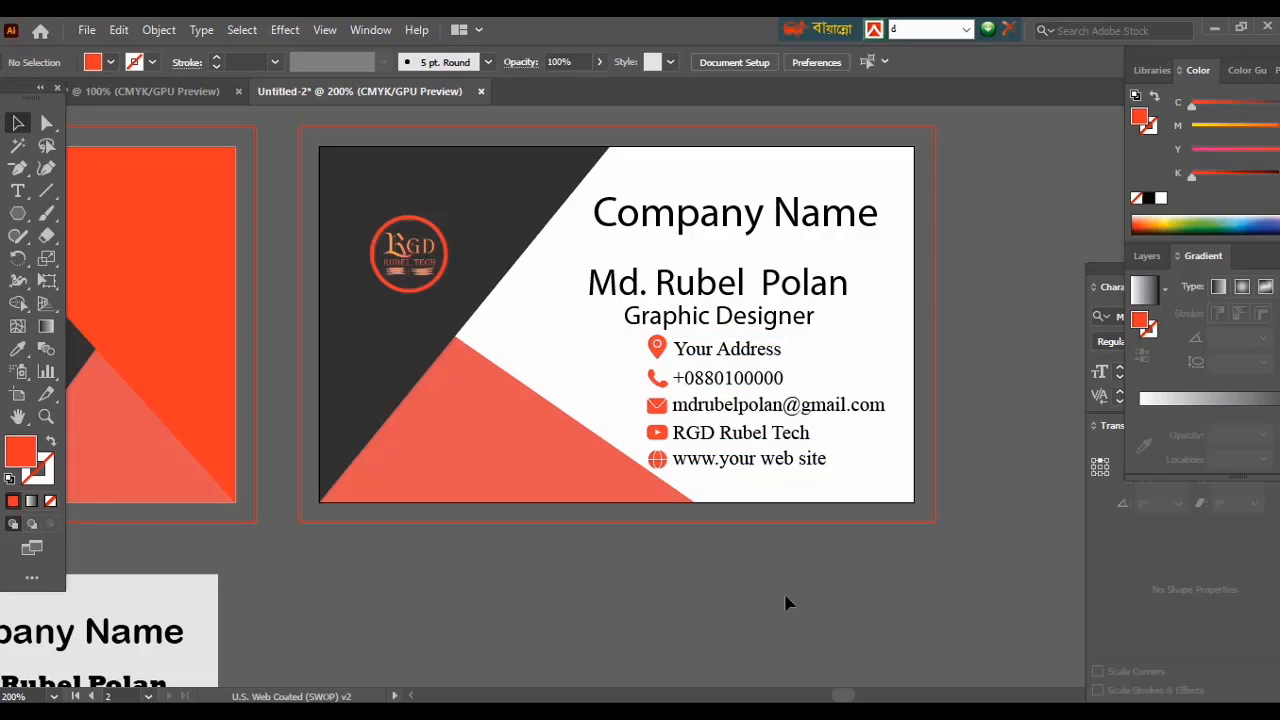
click(673, 220)
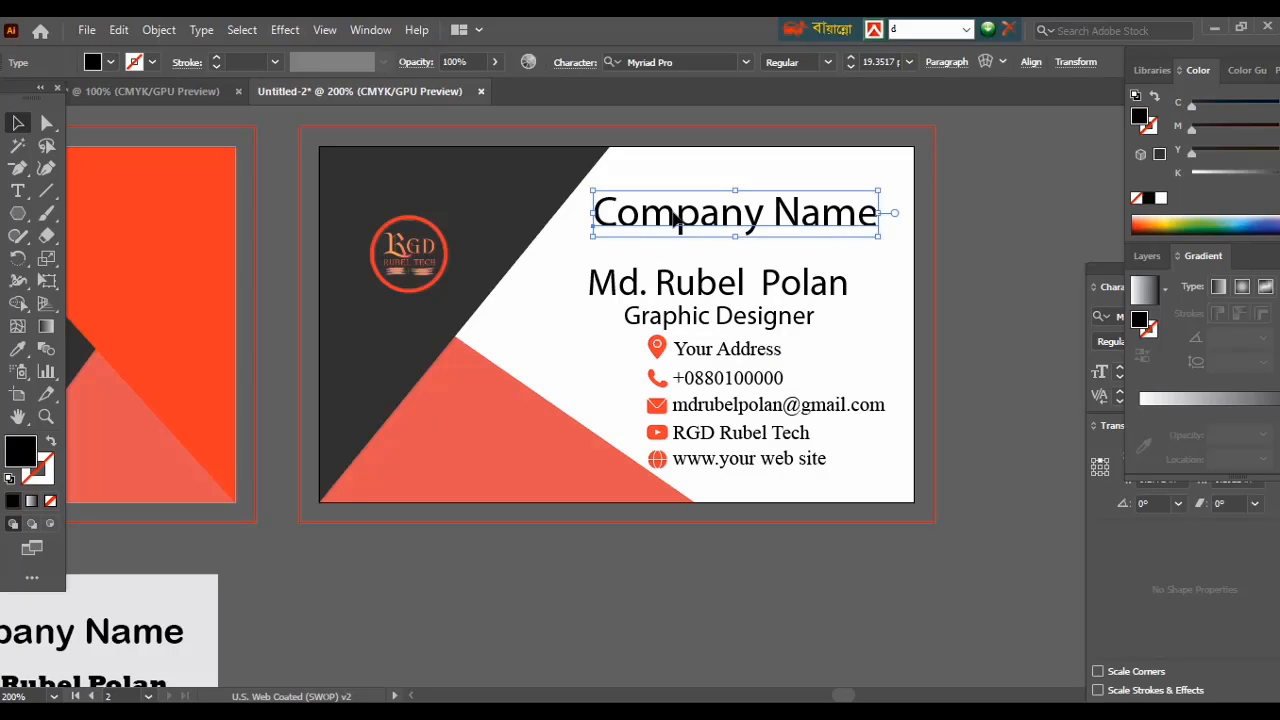
drag(673, 220, 673, 212)
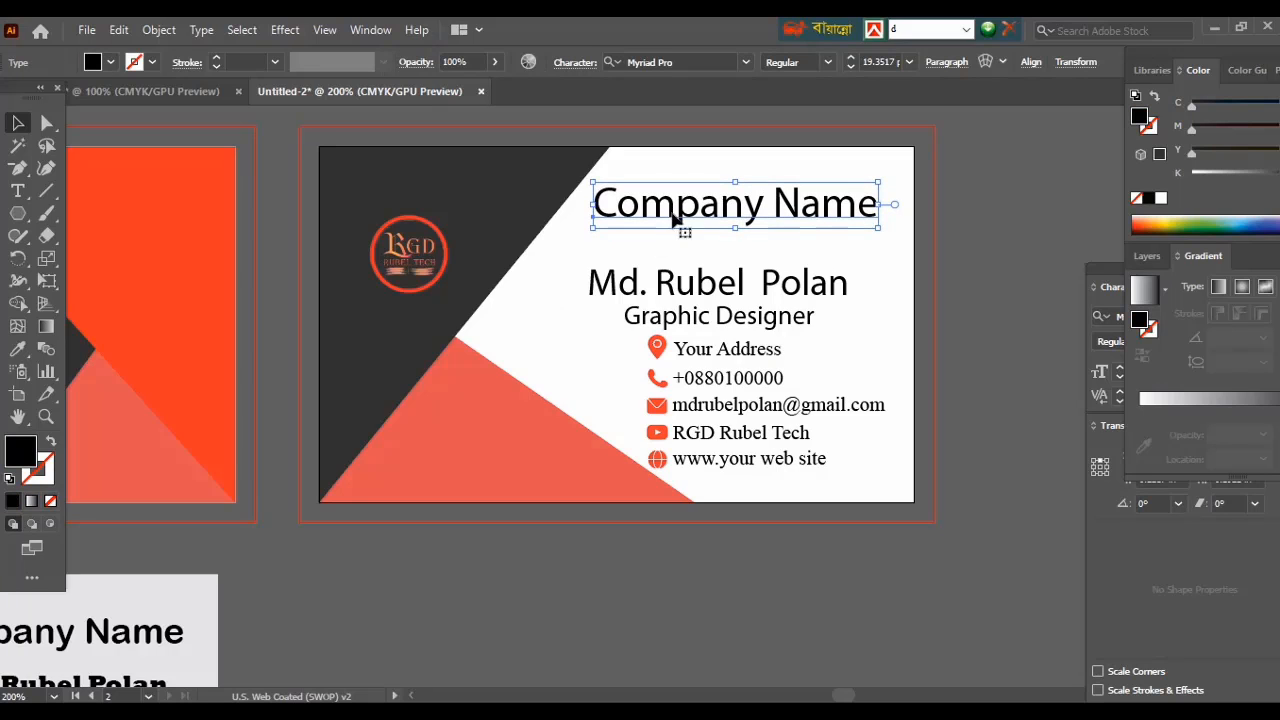
Move the name lines up and set Company Name in Rockwell Extra Bold at about 14 pt.
click(748, 286)
drag(748, 286, 752, 260)
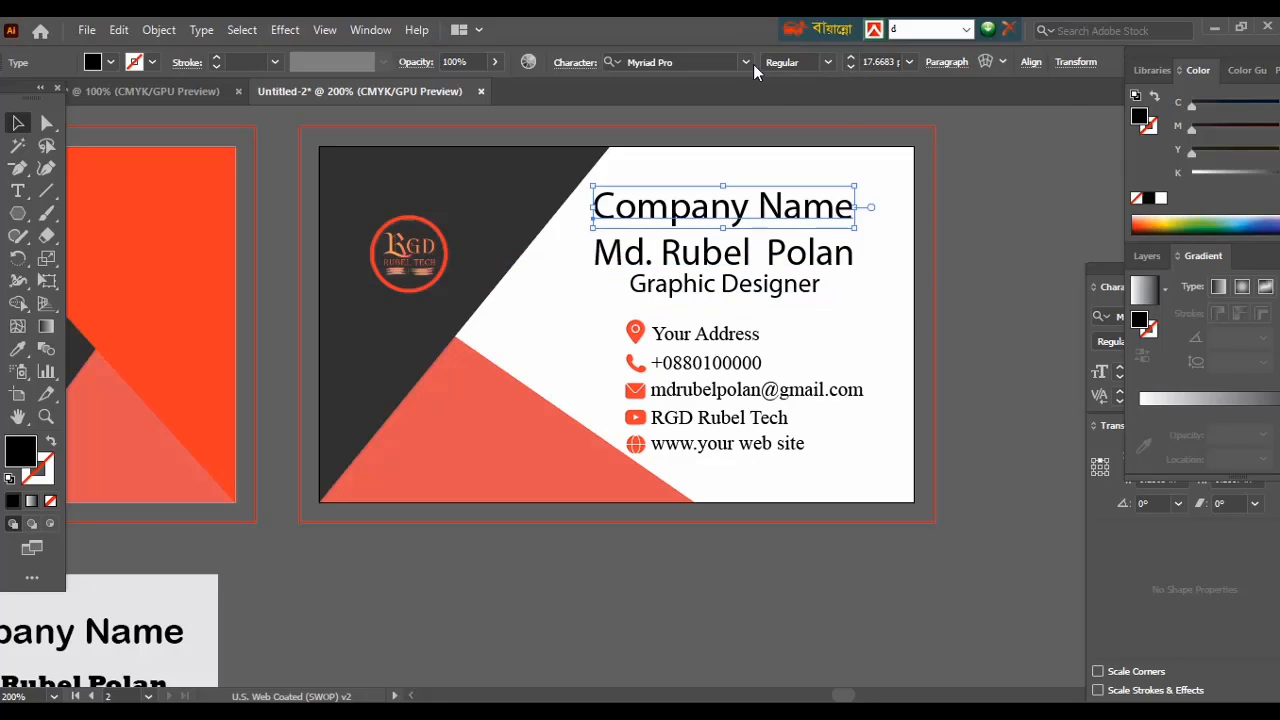
click(747, 63)
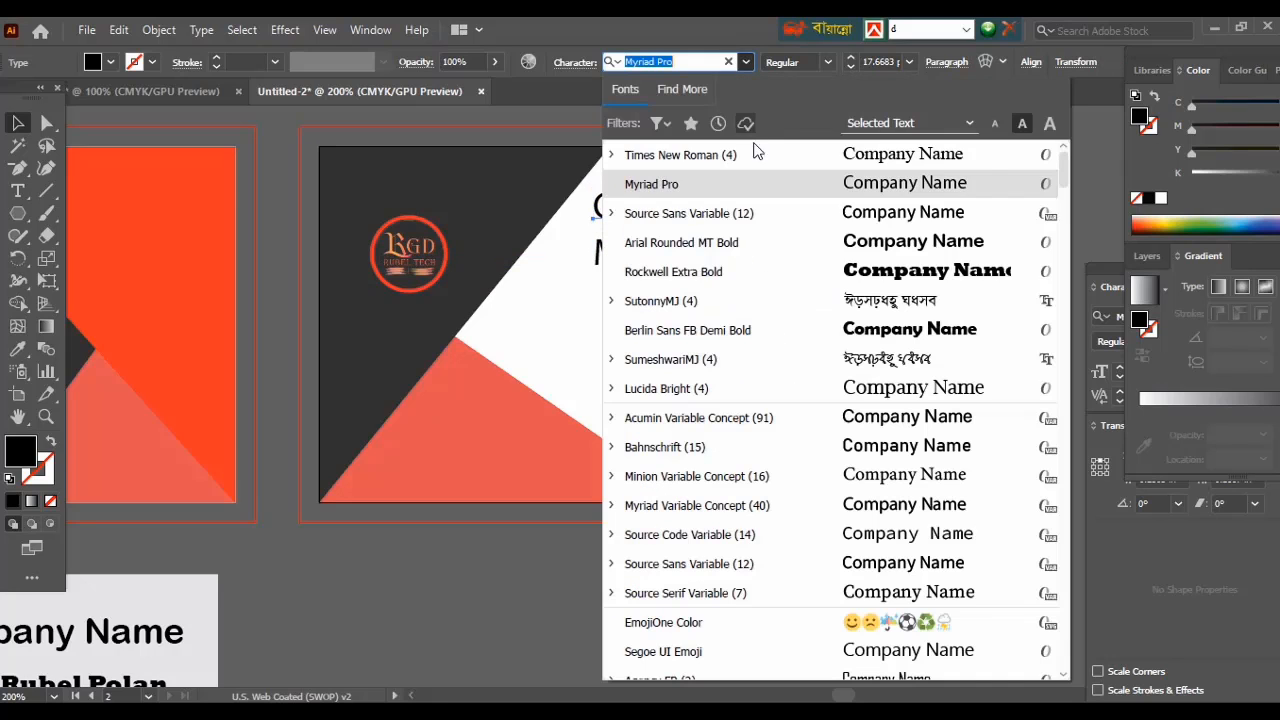
click(898, 277)
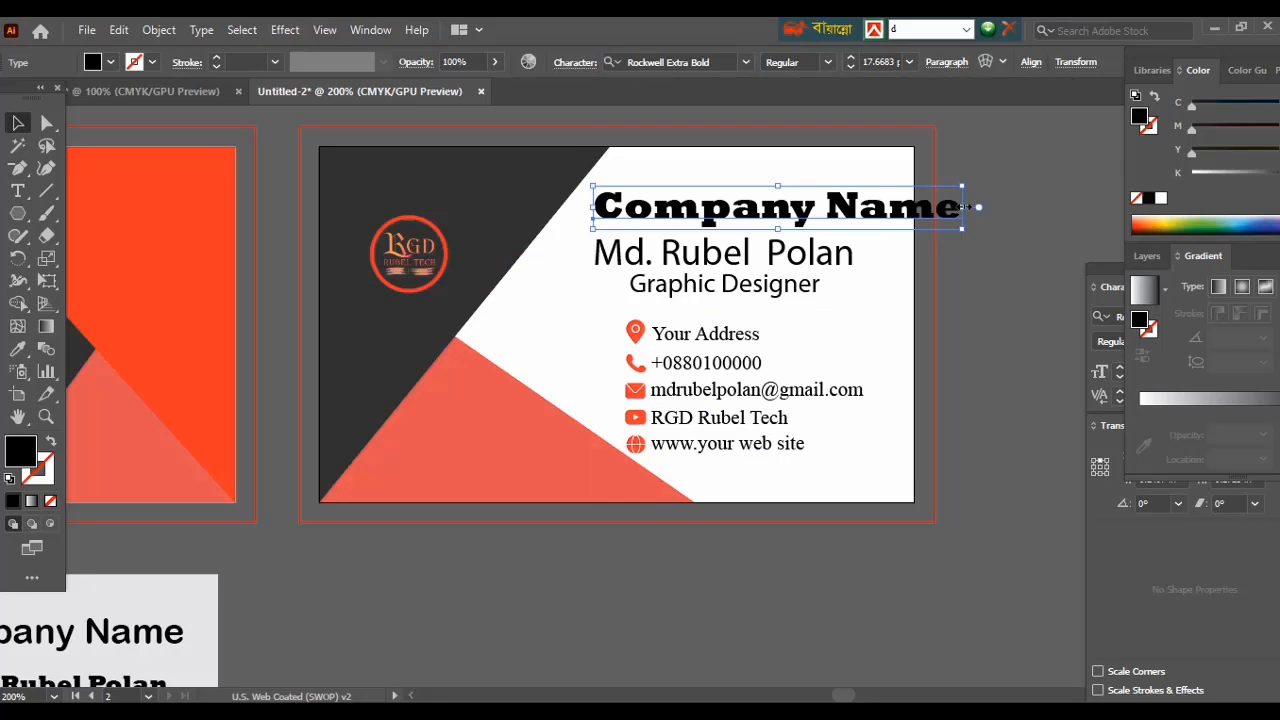
drag(963, 206, 890, 207)
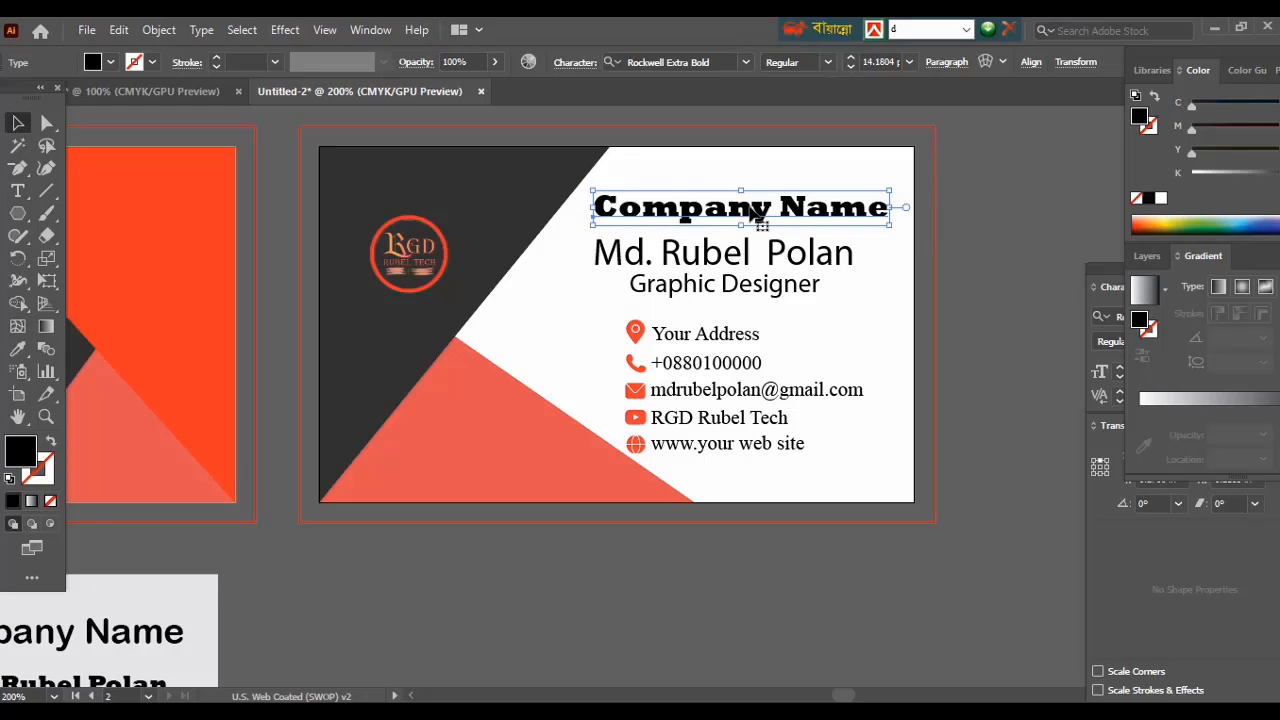
drag(757, 215, 752, 200)
click(986, 300)
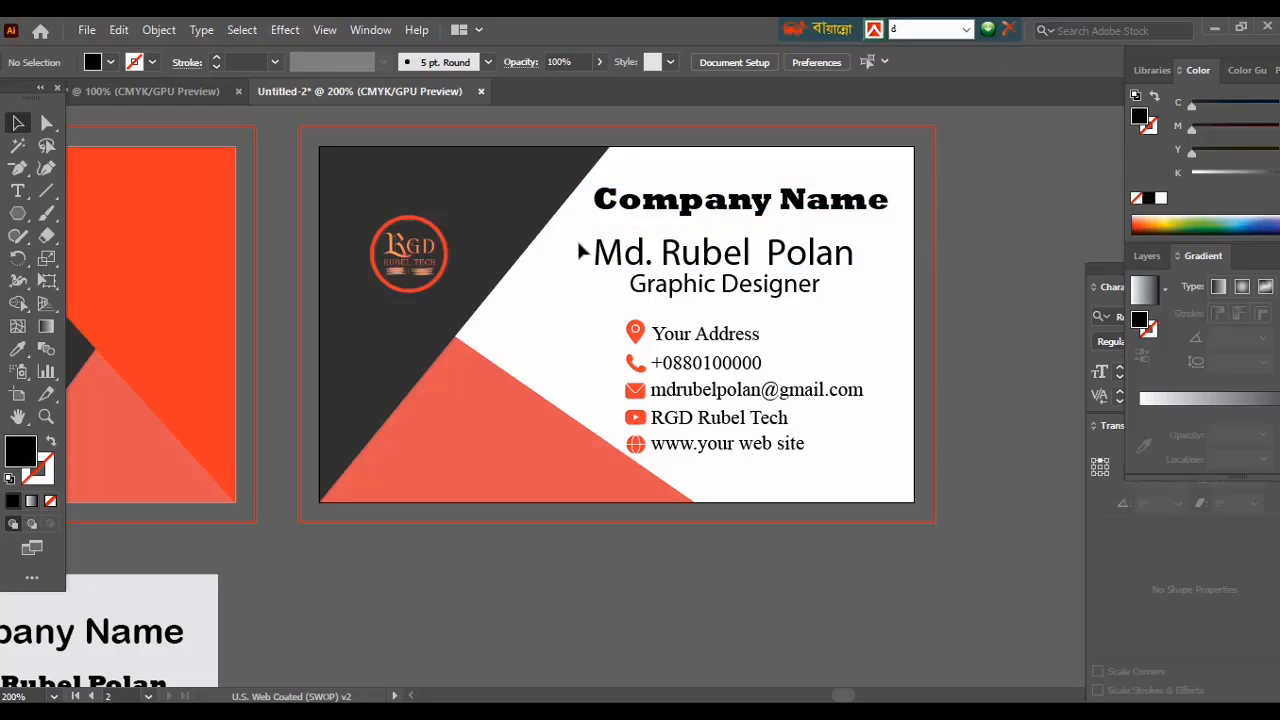
Set the person's name in Berlin Sans FB Demi Bold, shrunk to about 13.9 pt.
mouse_move(583, 249)
mouse_down()
mouse_move(797, 268)
mouse_move(600, 262)
mouse_up()
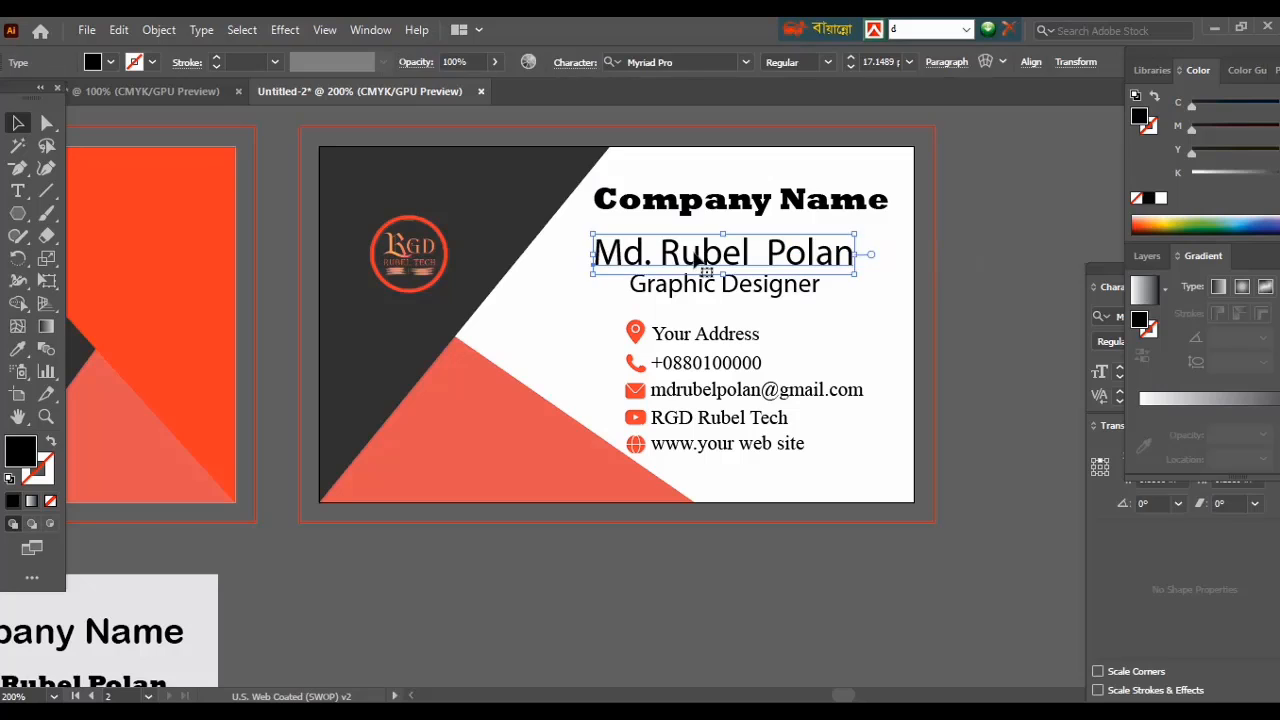
click(748, 62)
click(871, 331)
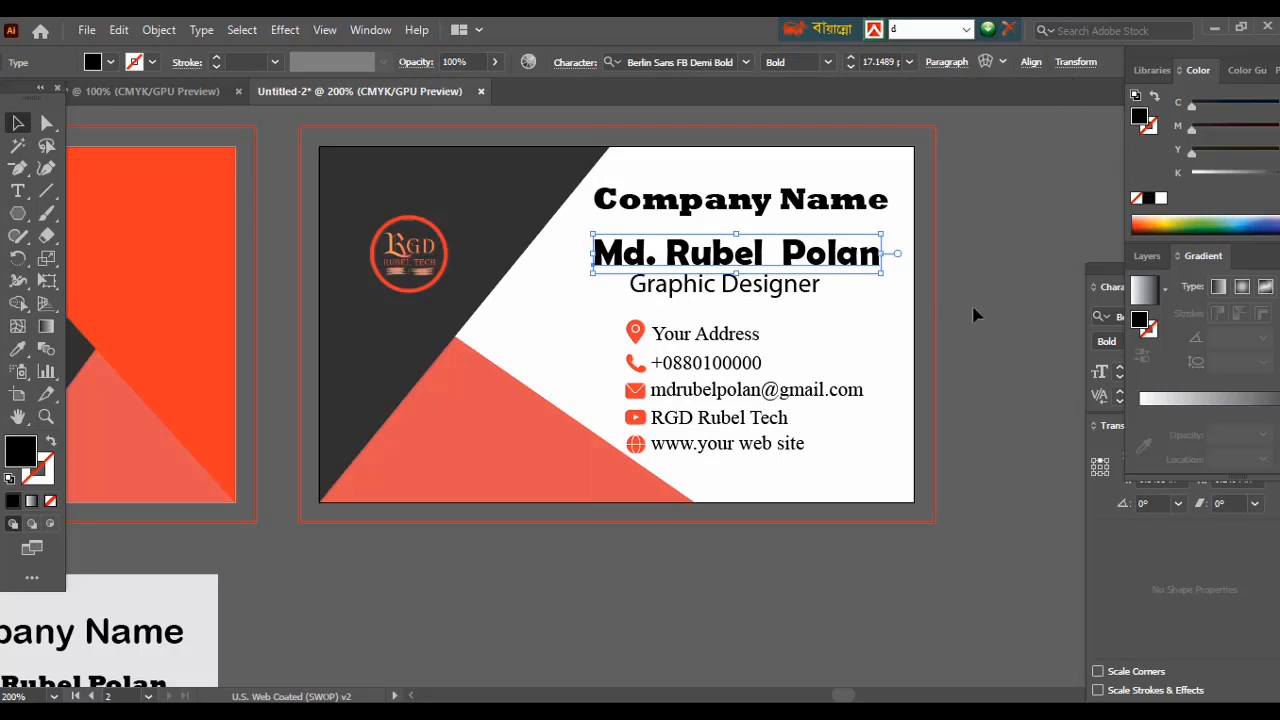
click(976, 313)
click(713, 262)
drag(881, 253, 827, 254)
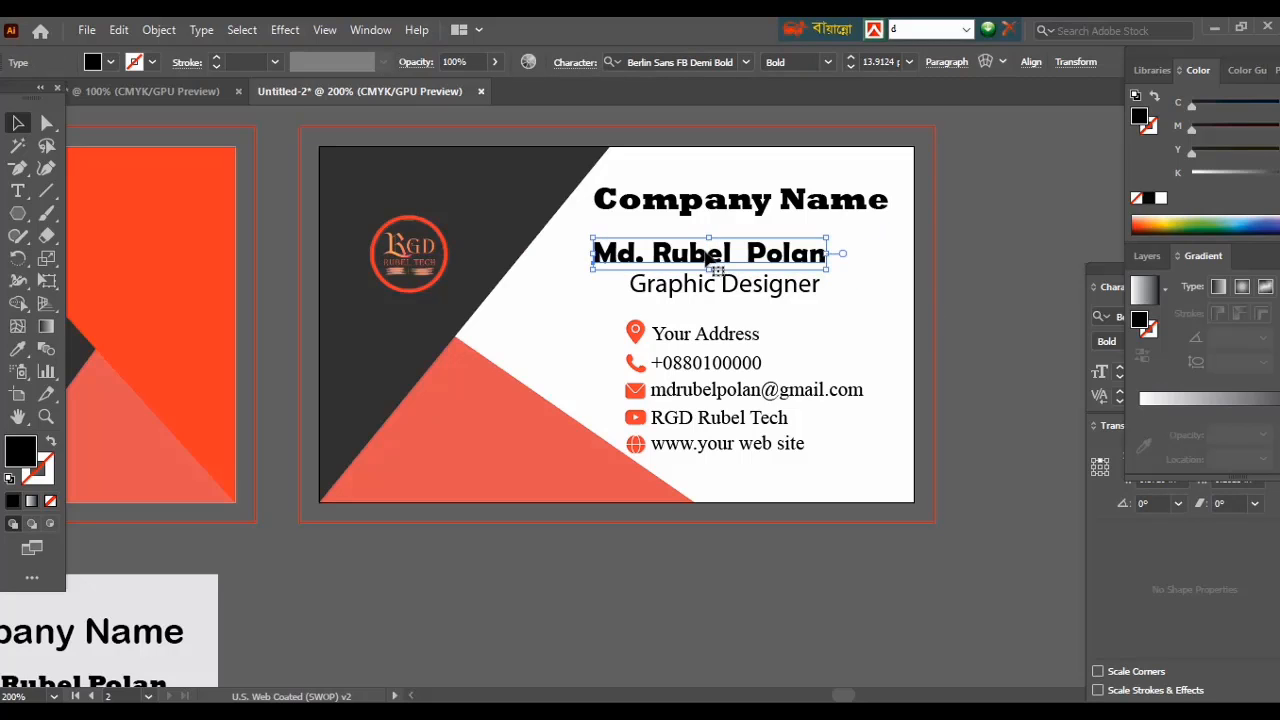
drag(700, 262, 709, 260)
Shrink the Graphic Designer line slightly and nudge it up.
click(714, 288)
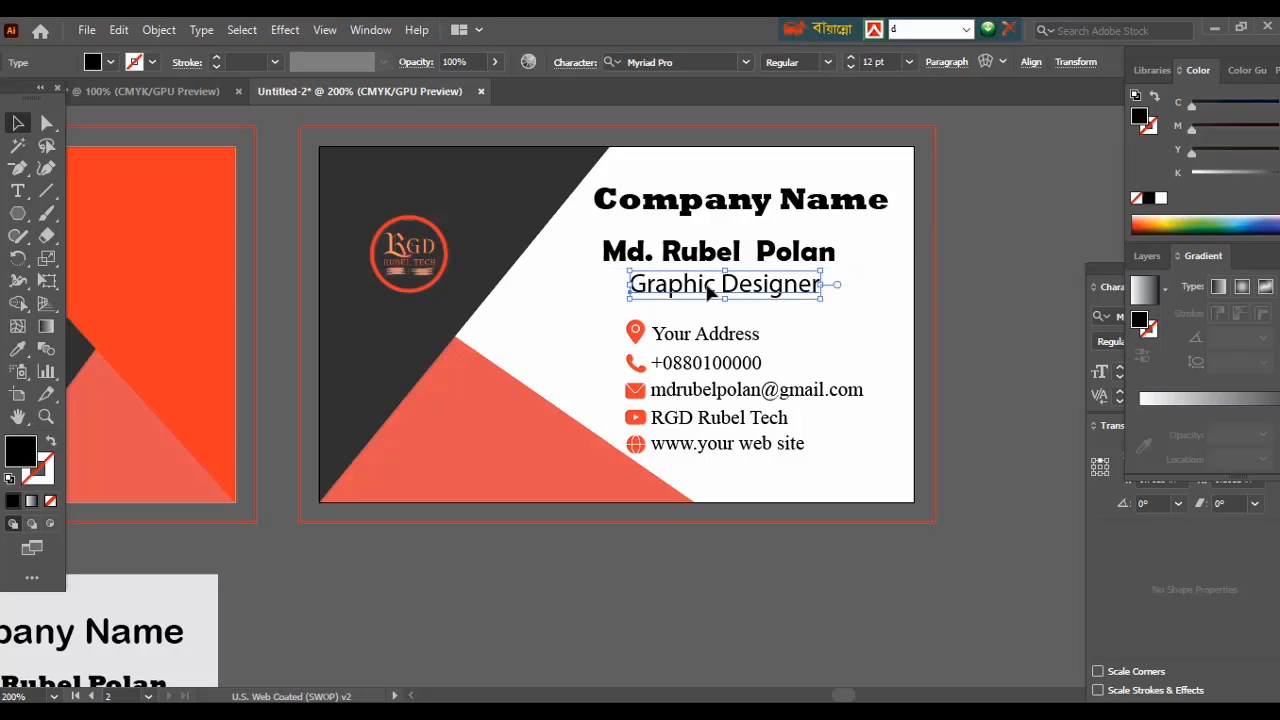
drag(820, 285, 735, 283)
click(945, 350)
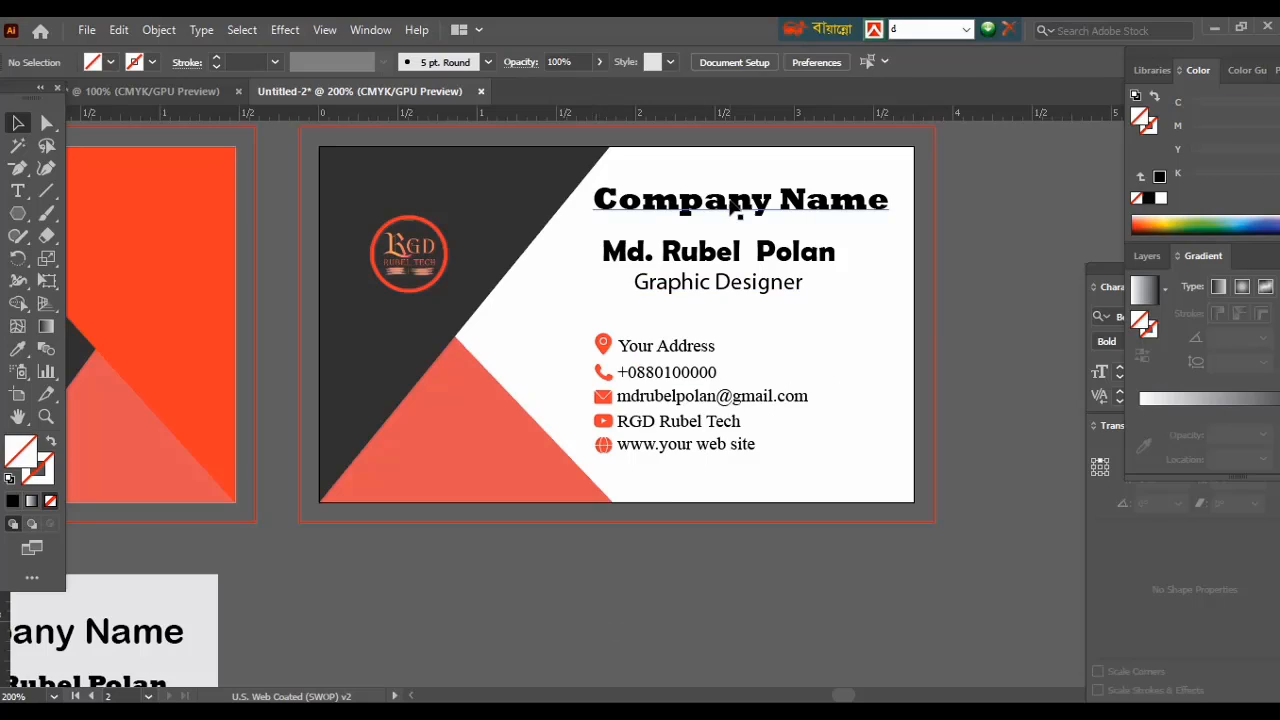
click(734, 203)
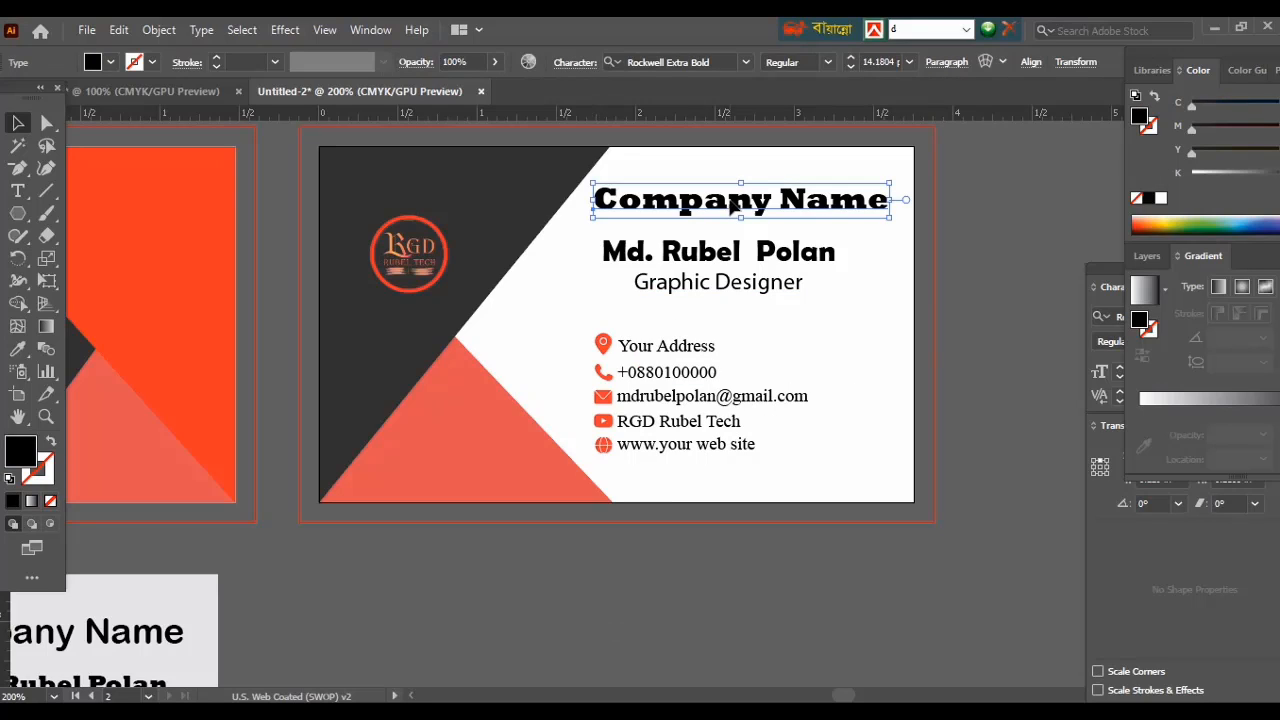
Horizontally centre Company Name and the person's name on each other.
shift+click(733, 256)
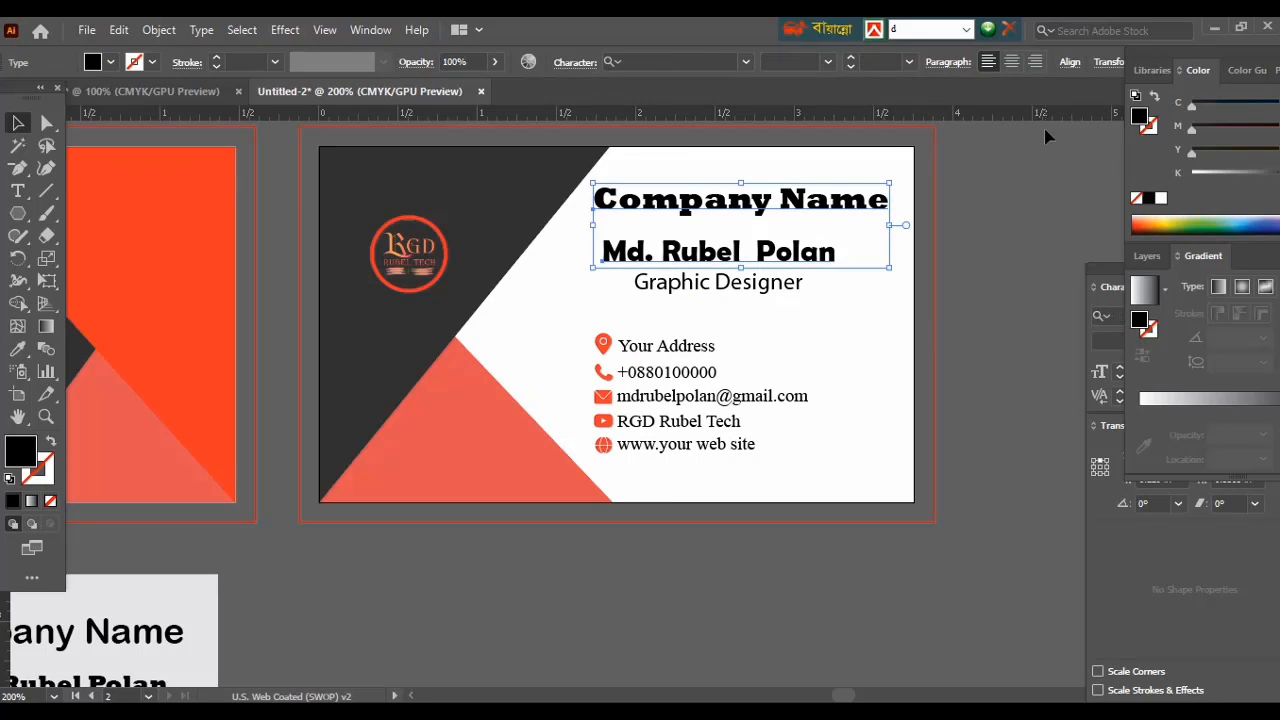
click(1068, 62)
click(912, 116)
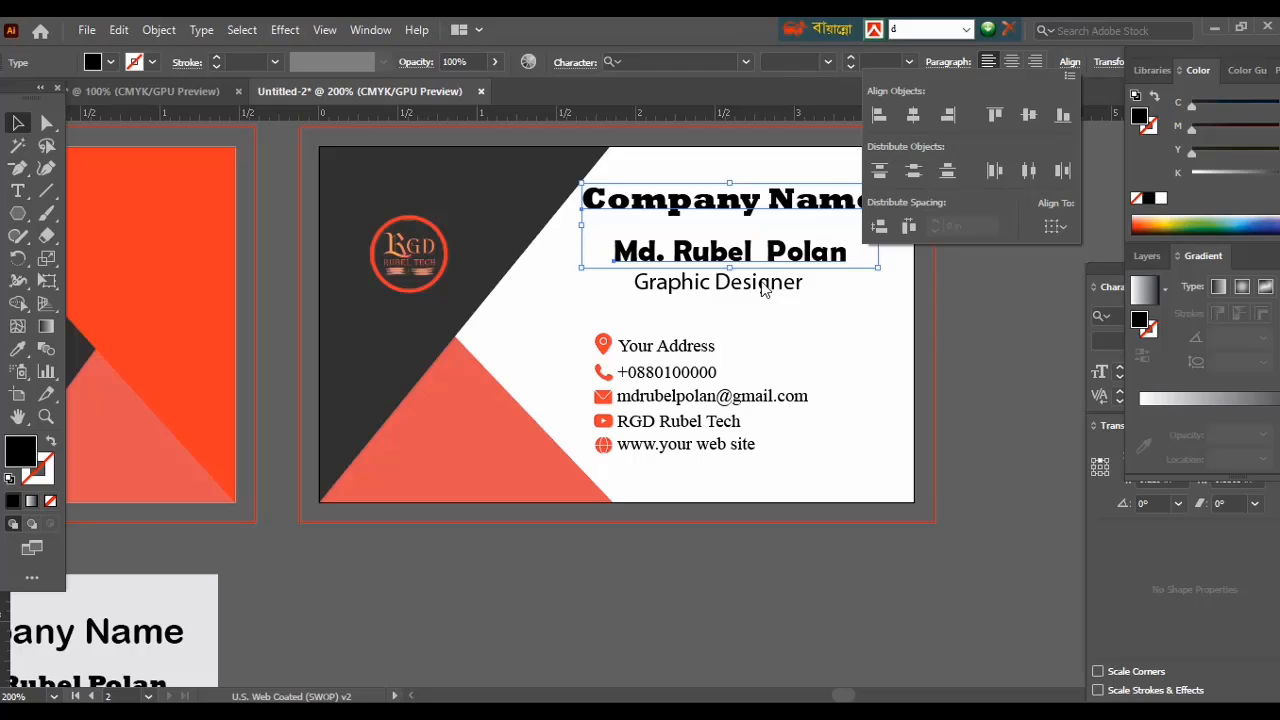
click(796, 259)
click(811, 271)
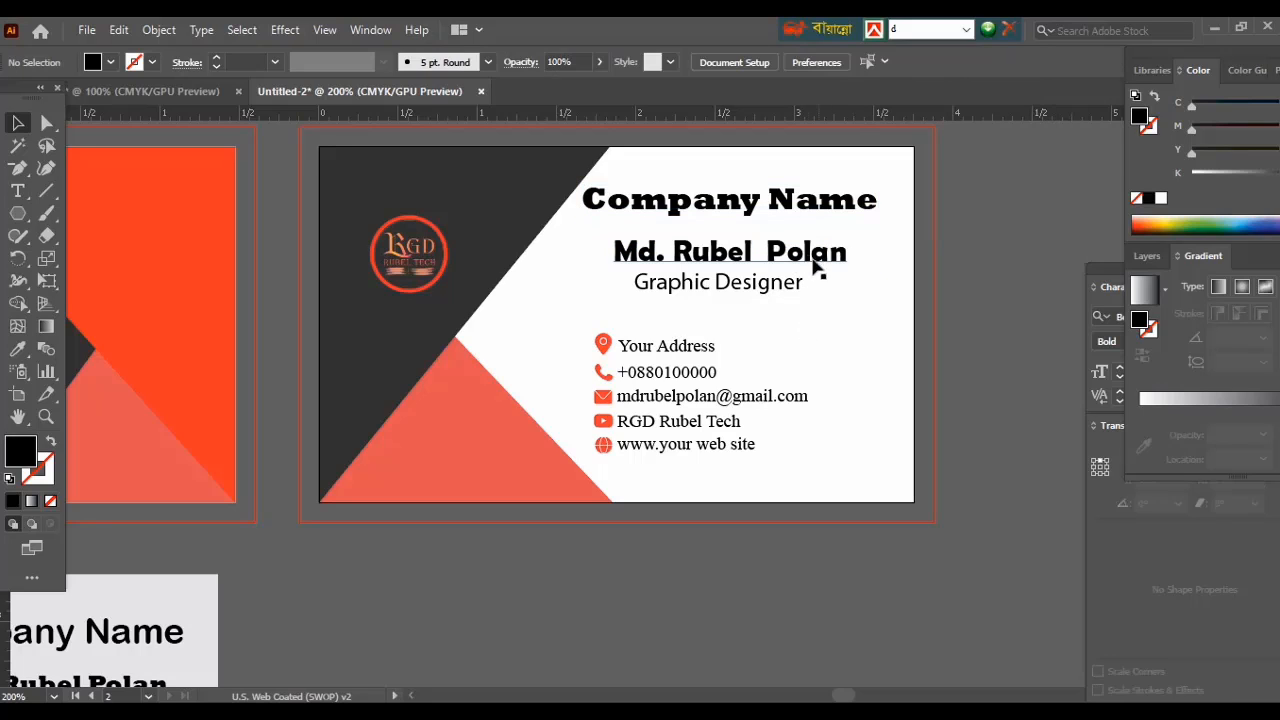
Horizontally centre the name and Graphic Designer lines, then zoom out to see both cards.
click(812, 262)
shift+click(767, 286)
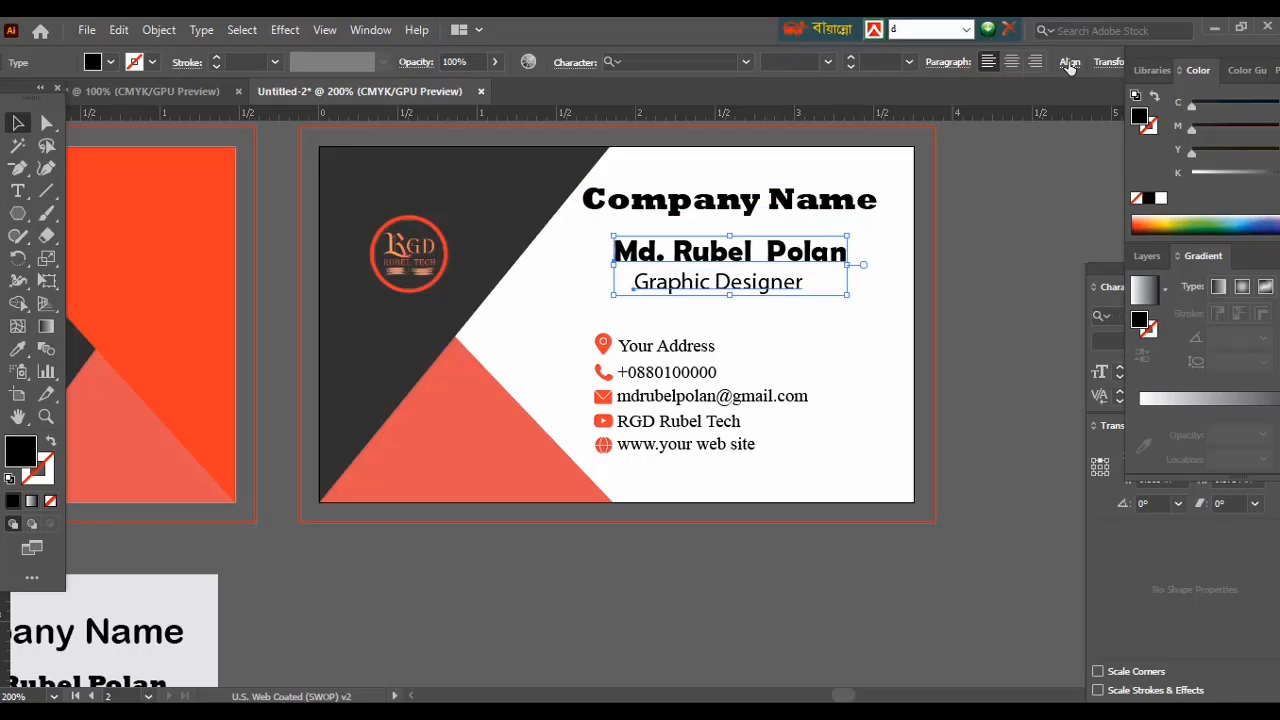
click(1069, 62)
click(912, 125)
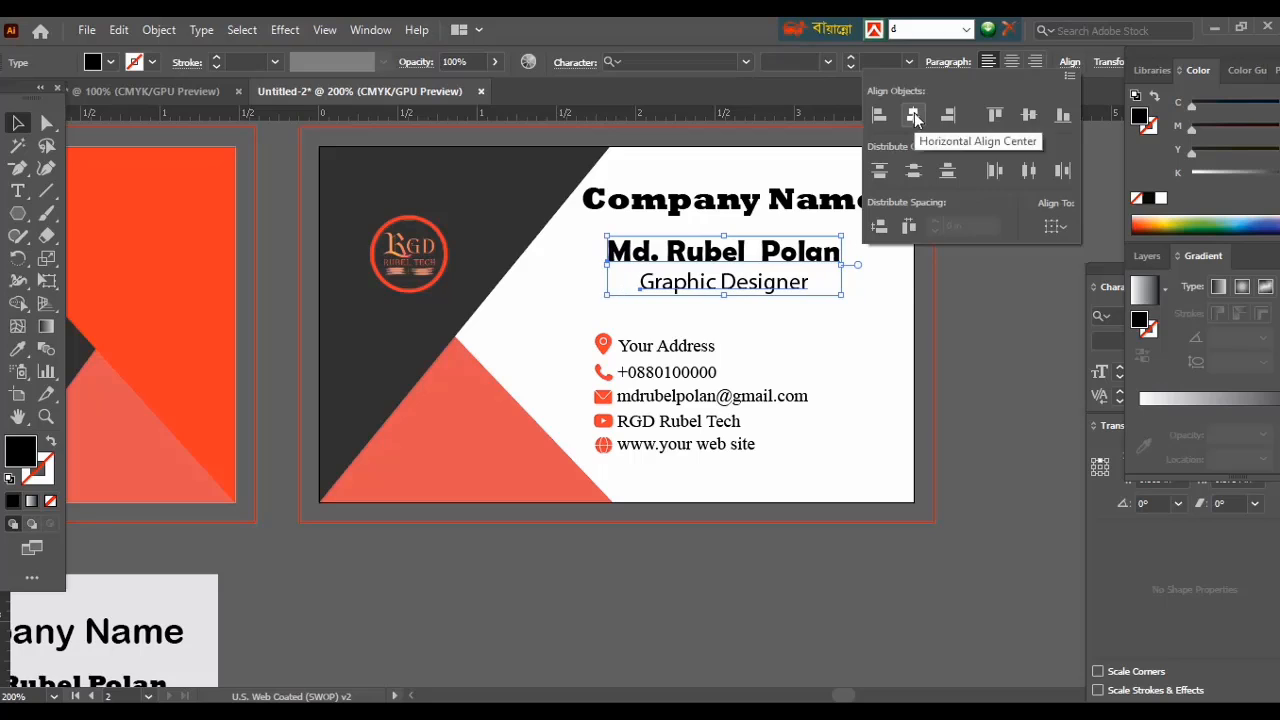
click(983, 329)
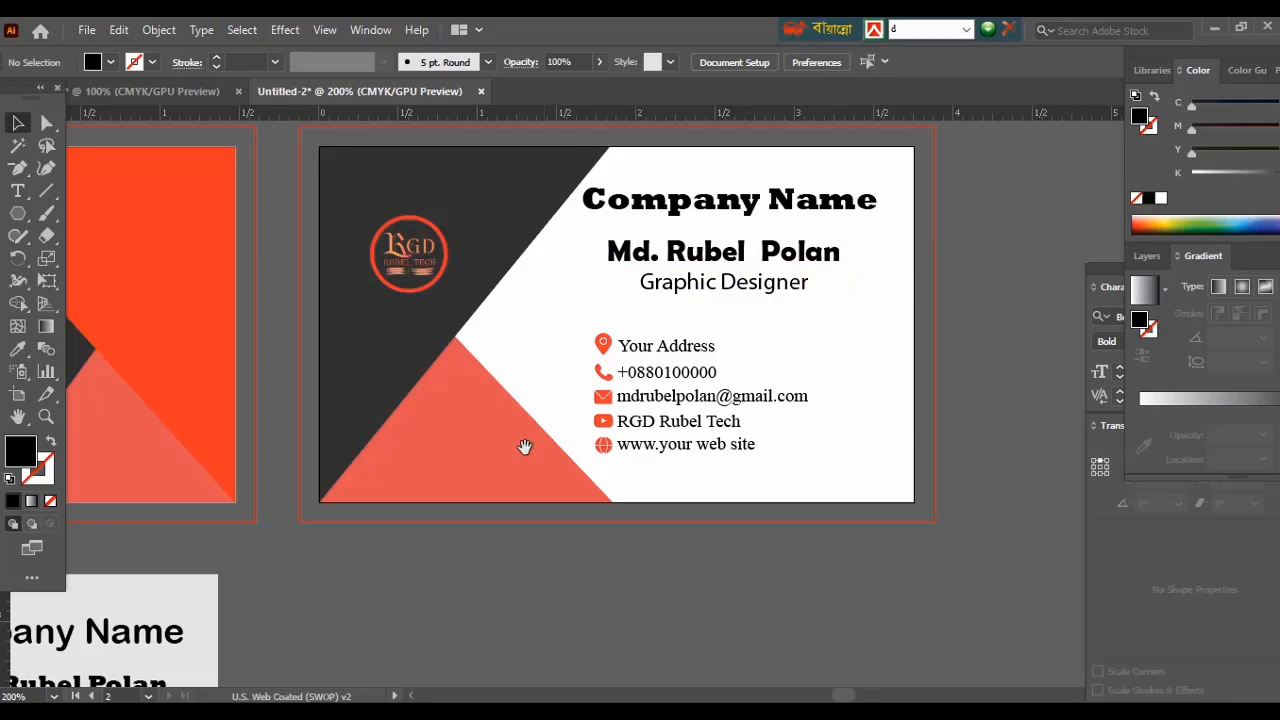
drag(525, 446, 607, 468)
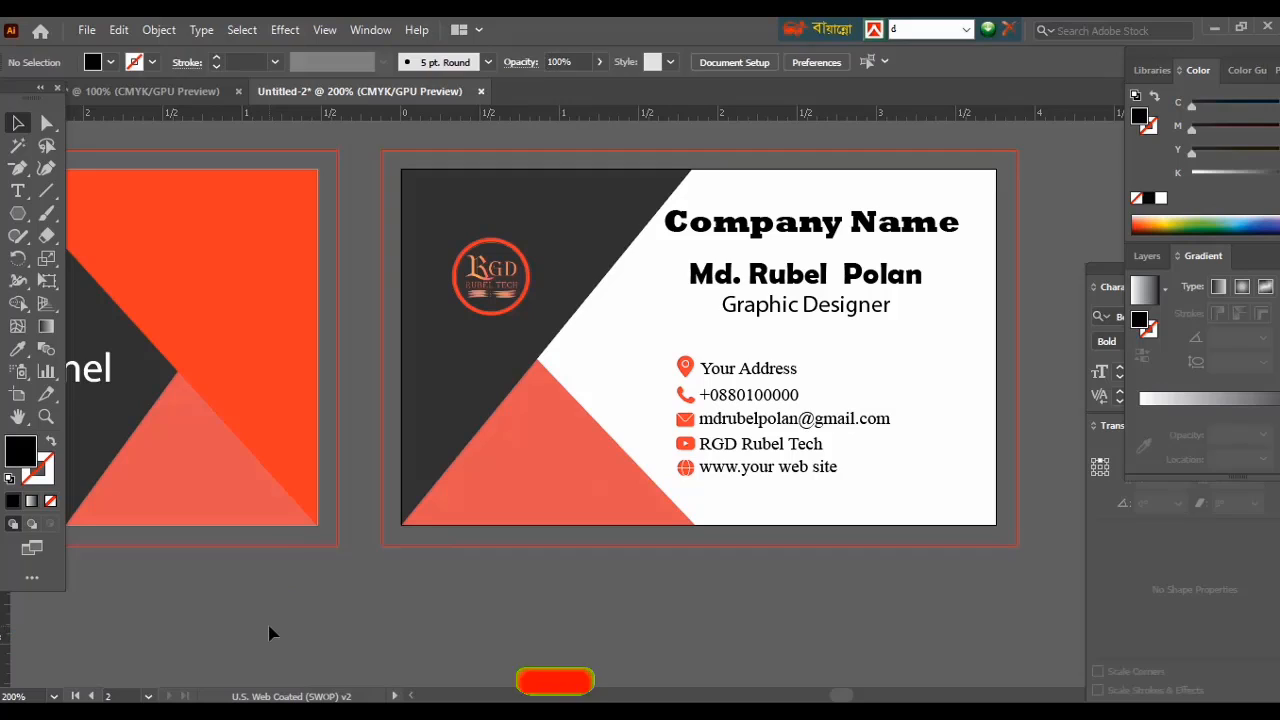
key(ctrl+minus)
key(ctrl+minus)
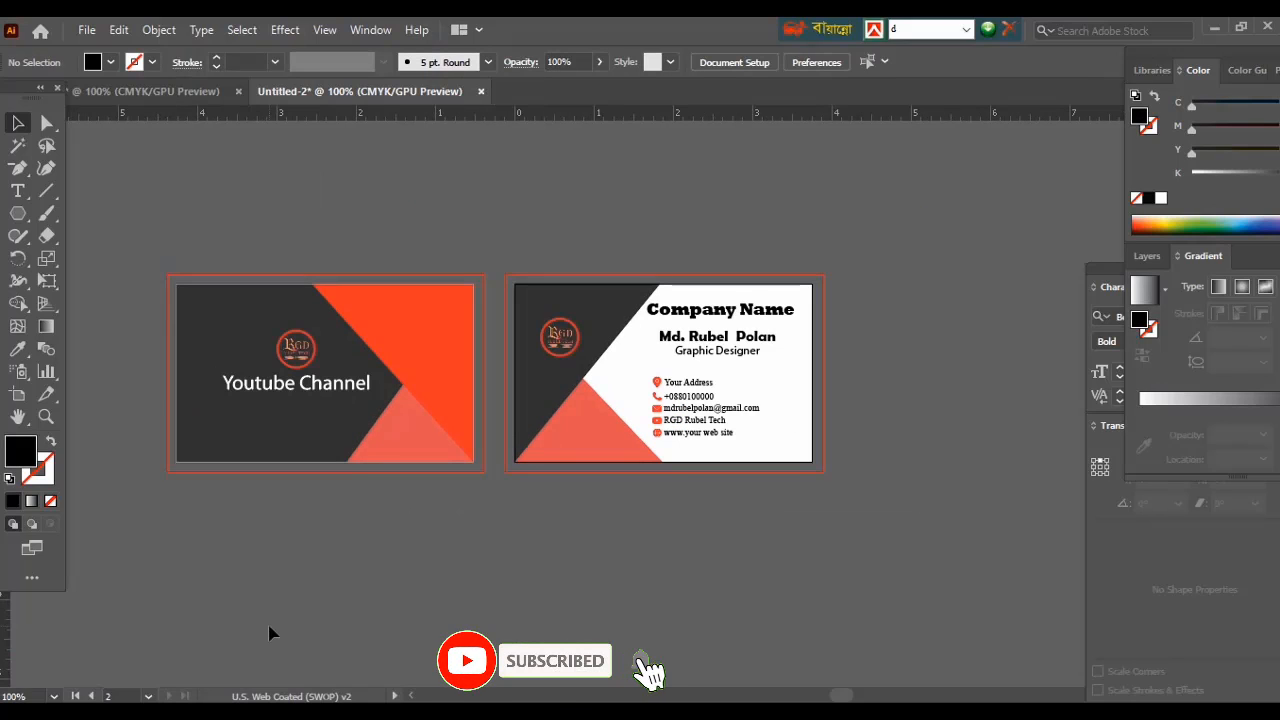